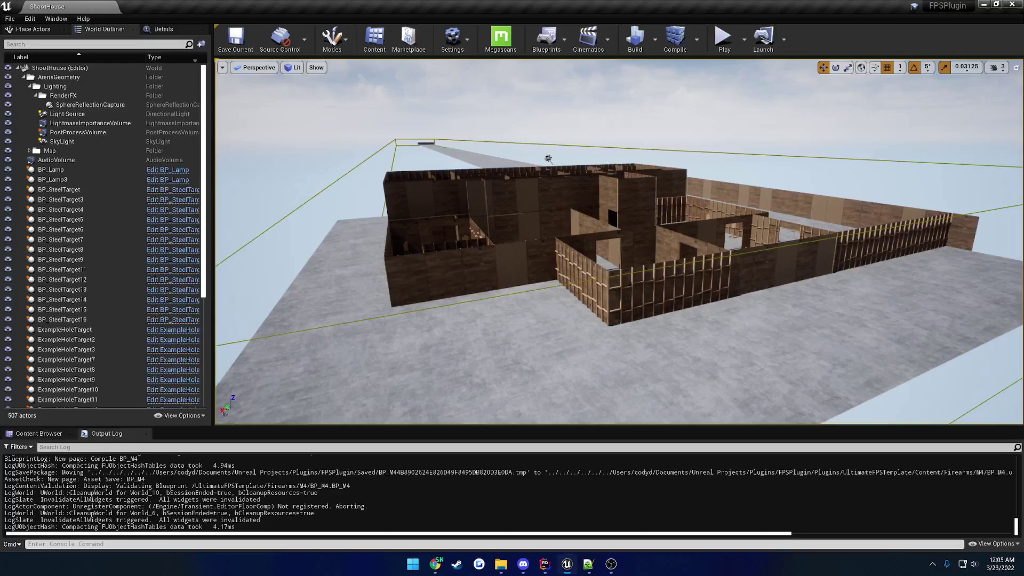
{"action": "key", "text": "w"}
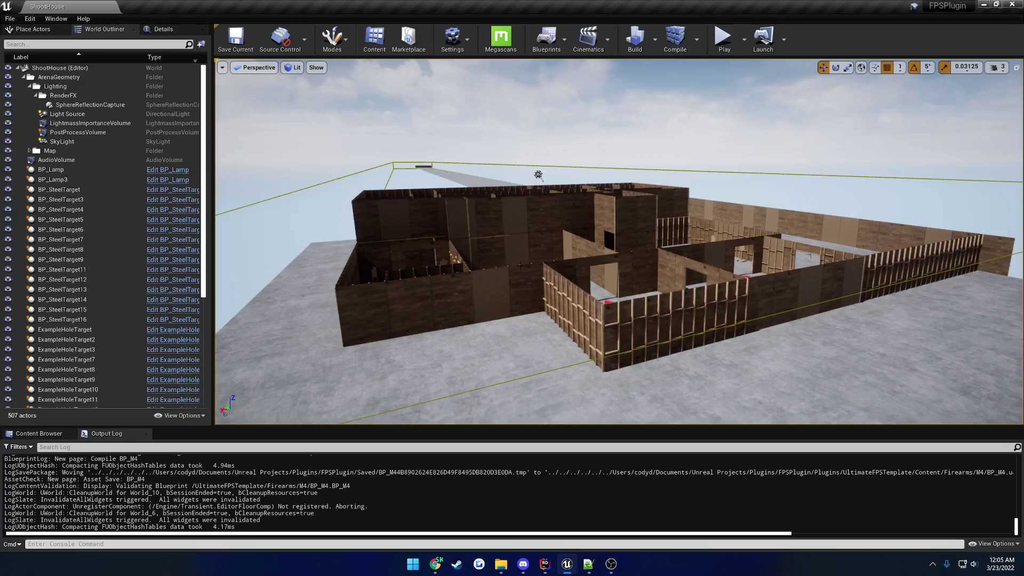
{"action": "right_click_drag", "start_coordinate": [543, 230], "coordinate": [480, 228]}
{"action": "key", "text": "w"}
{"action": "key", "text": "d"}
{"action": "key", "text": "d"}
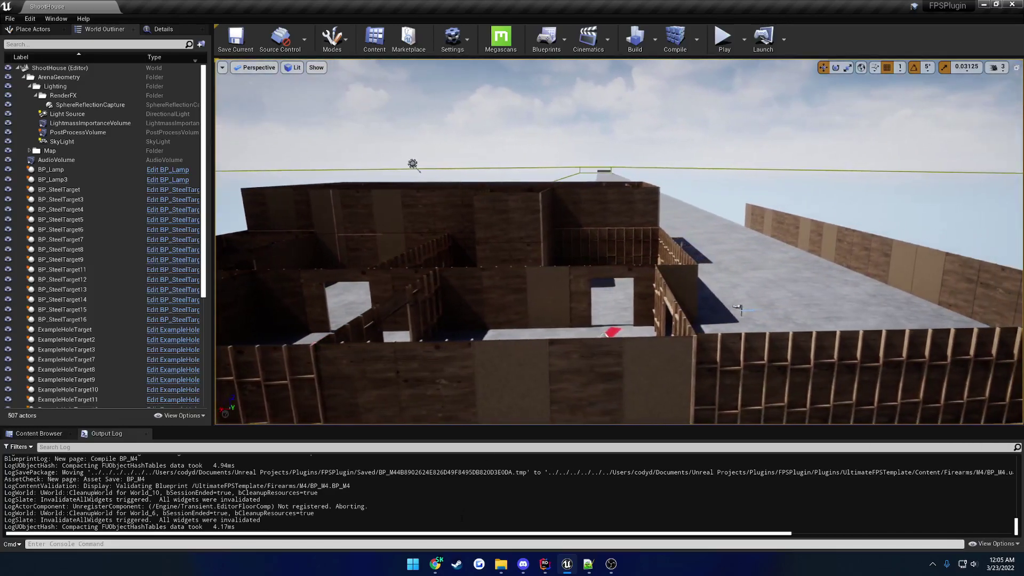
Switch to the Bug Report Status and Improvements document in Google Docs and look through its dated changelog entries
{"action": "key", "text": "alt+Tab"}
{"action": "scroll", "coordinate": [456, 290], "scroll_direction": "down", "scroll_amount": 9}
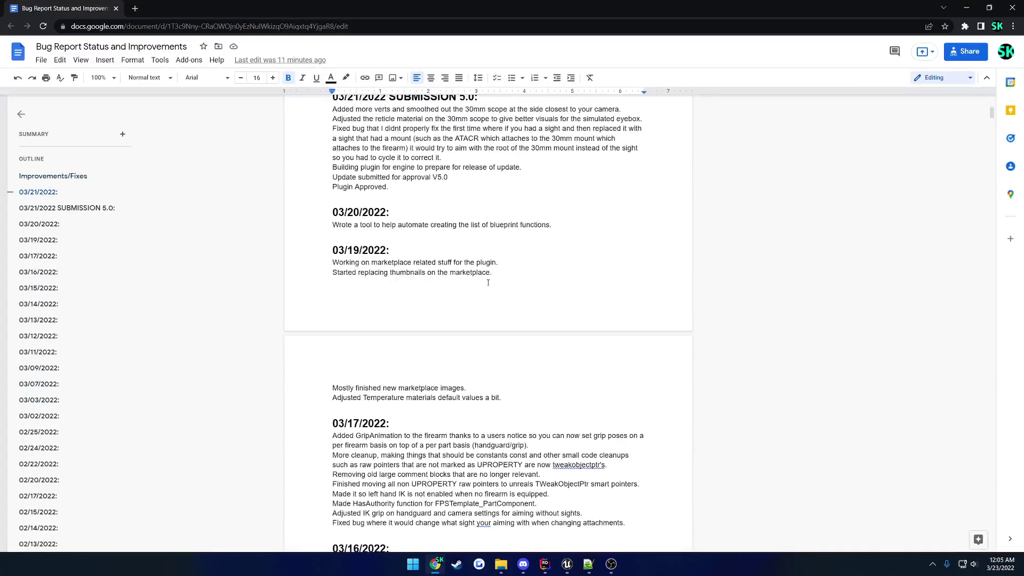
{"action": "scroll", "coordinate": [471, 278], "scroll_direction": "up", "scroll_amount": 8}
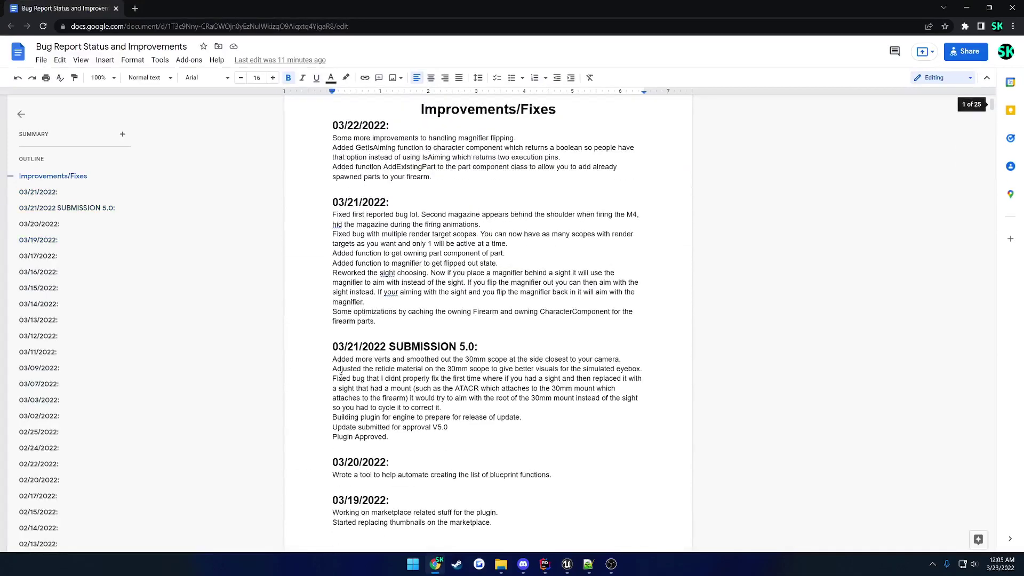
{"action": "left_click_drag", "start_coordinate": [333, 347], "coordinate": [593, 282]}
{"action": "scroll", "coordinate": [540, 385], "scroll_direction": "down", "scroll_amount": 20}
{"action": "scroll", "coordinate": [606, 380], "scroll_direction": "down", "scroll_amount": 20}
{"action": "scroll", "coordinate": [604, 378], "scroll_direction": "down", "scroll_amount": 5}
{"action": "left_click", "coordinate": [593, 281]}
{"action": "scroll", "coordinate": [593, 281], "scroll_direction": "up", "scroll_amount": 20}
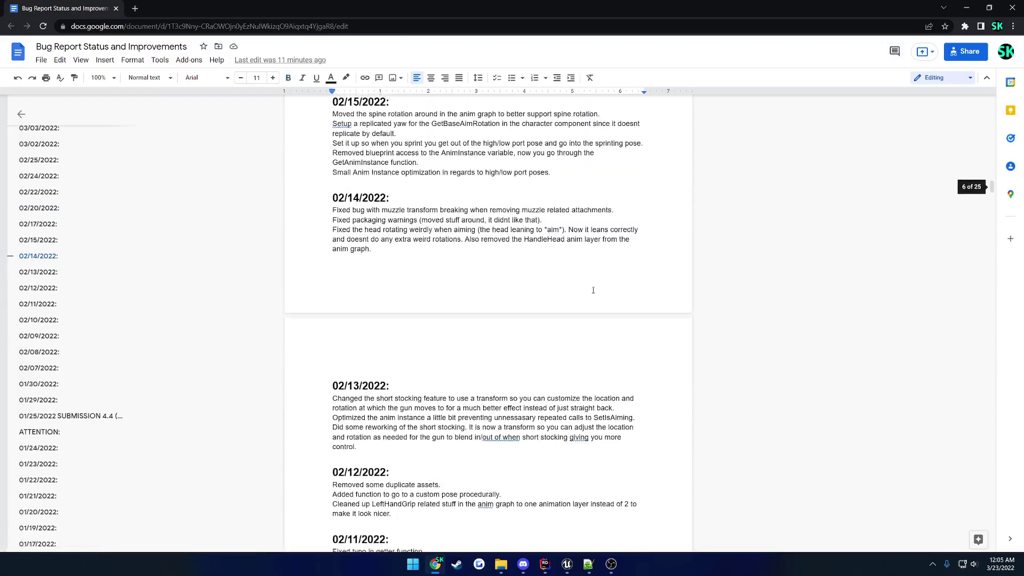
{"action": "scroll", "coordinate": [588, 290], "scroll_direction": "up", "scroll_amount": 5}
{"action": "key", "text": "alt+Tab"}
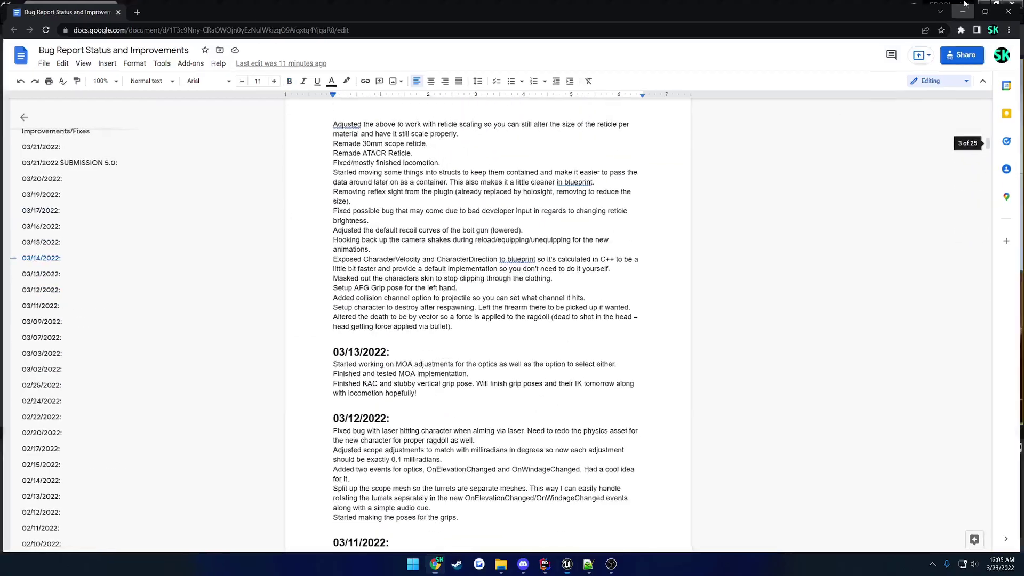
Switch to the talking points in Notepad++ and highlight the "New recoil system" line
{"action": "left_click", "coordinate": [590, 564]}
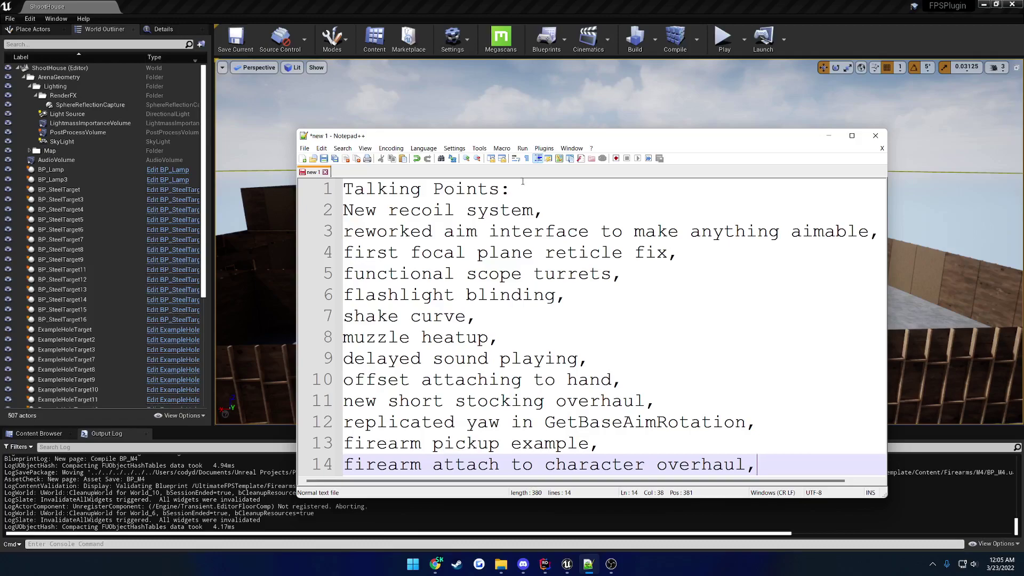
{"action": "left_click_drag", "start_coordinate": [541, 209], "coordinate": [343, 211]}
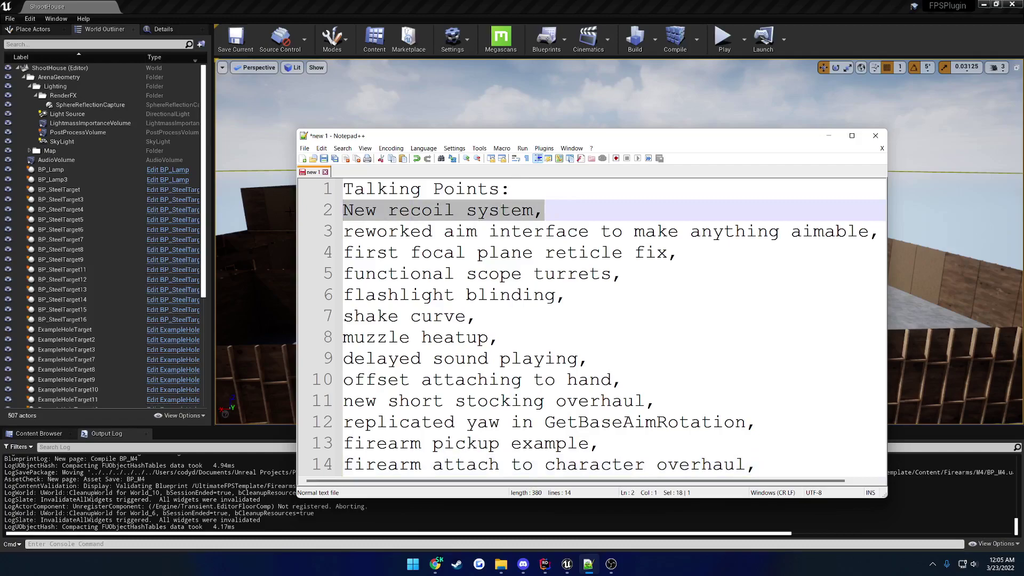
Show the BP_M4 blueprint's 3D preview in Unreal Editor and expand Recoil Data among its animation defaults
{"action": "left_click", "coordinate": [241, 561]}
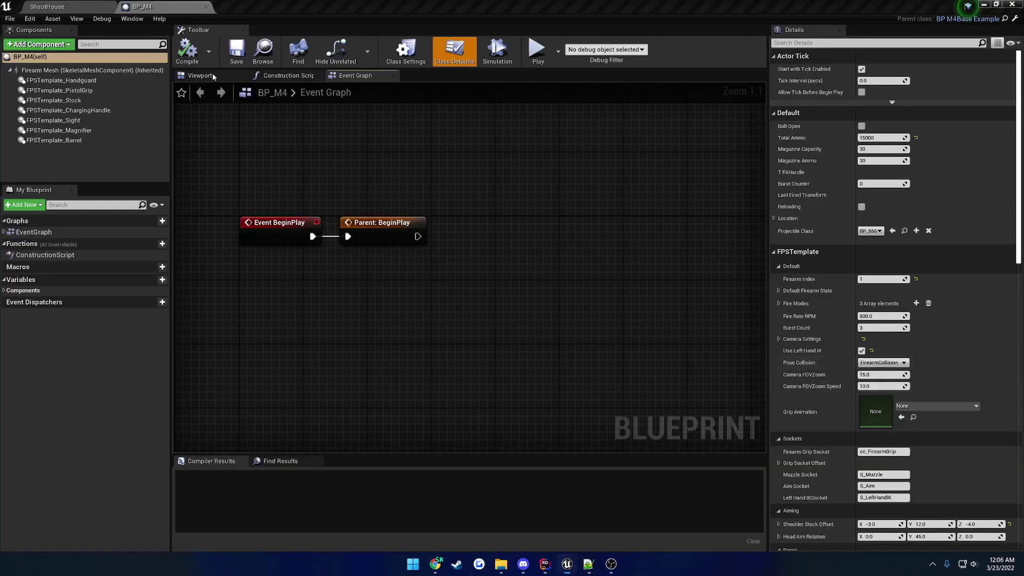
{"action": "scroll", "coordinate": [934, 363], "scroll_direction": "down", "scroll_amount": 6}
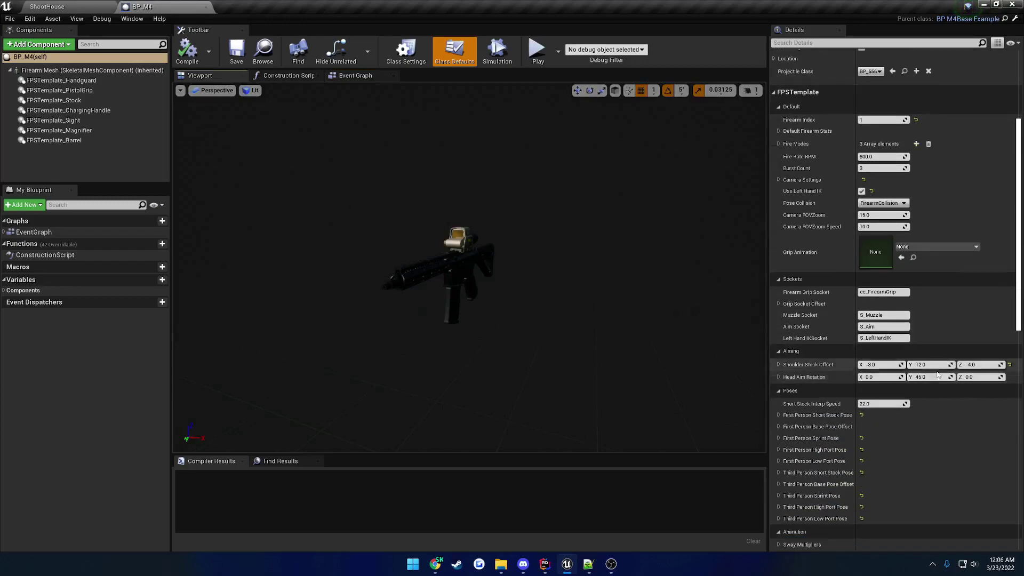
{"action": "scroll", "coordinate": [930, 373], "scroll_direction": "down", "scroll_amount": 6}
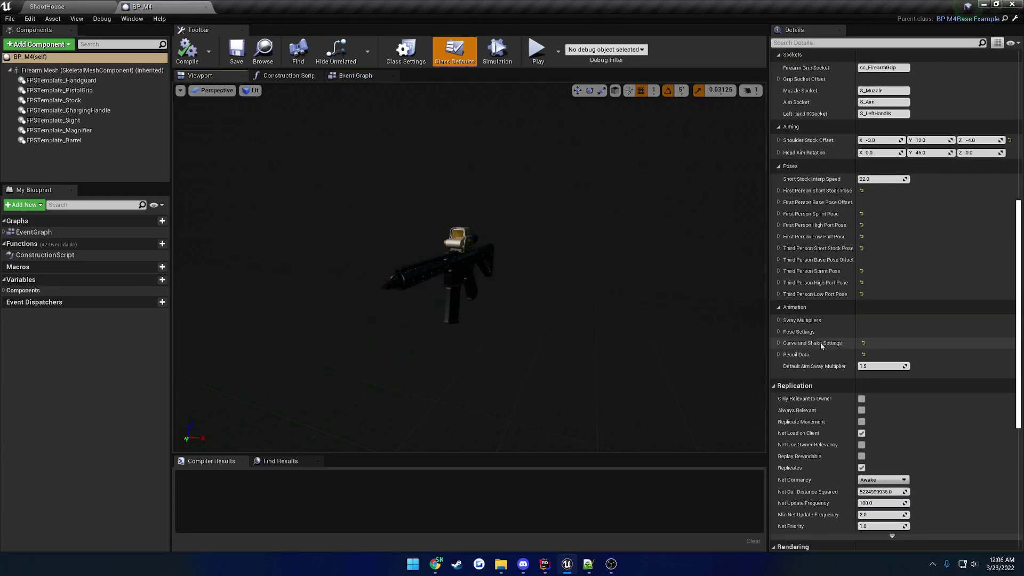
{"action": "left_click", "coordinate": [779, 356]}
{"action": "scroll", "coordinate": [814, 351], "scroll_direction": "down", "scroll_amount": 1}
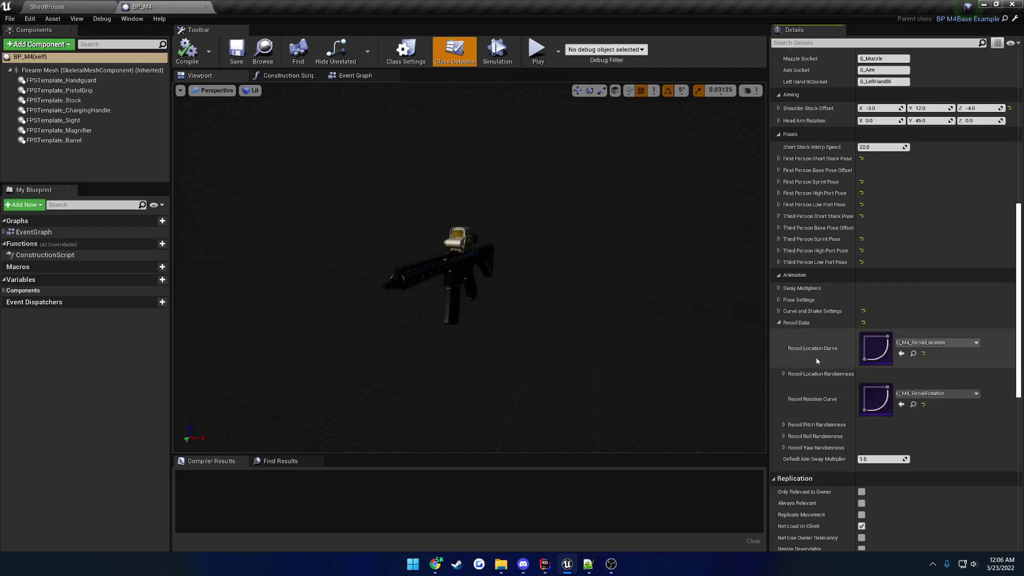
Expand the location, yaw, roll and pitch randomness ranges in the M4's Recoil Data to examine their Min and Max settings
{"action": "left_click", "coordinate": [784, 374]}
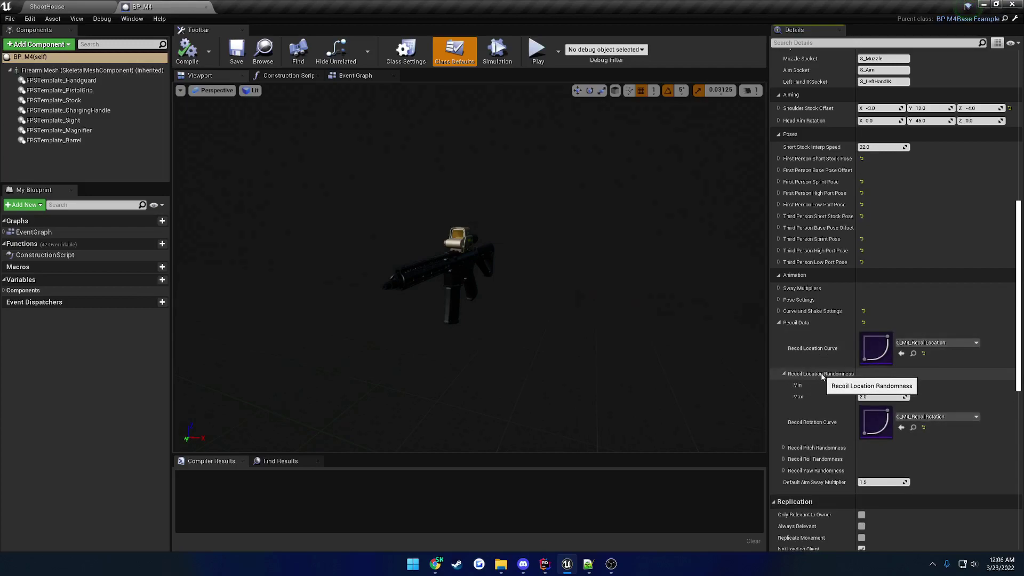
{"action": "scroll", "coordinate": [835, 433], "scroll_direction": "down", "scroll_amount": 1}
{"action": "scroll", "coordinate": [836, 434], "scroll_direction": "down", "scroll_amount": 1}
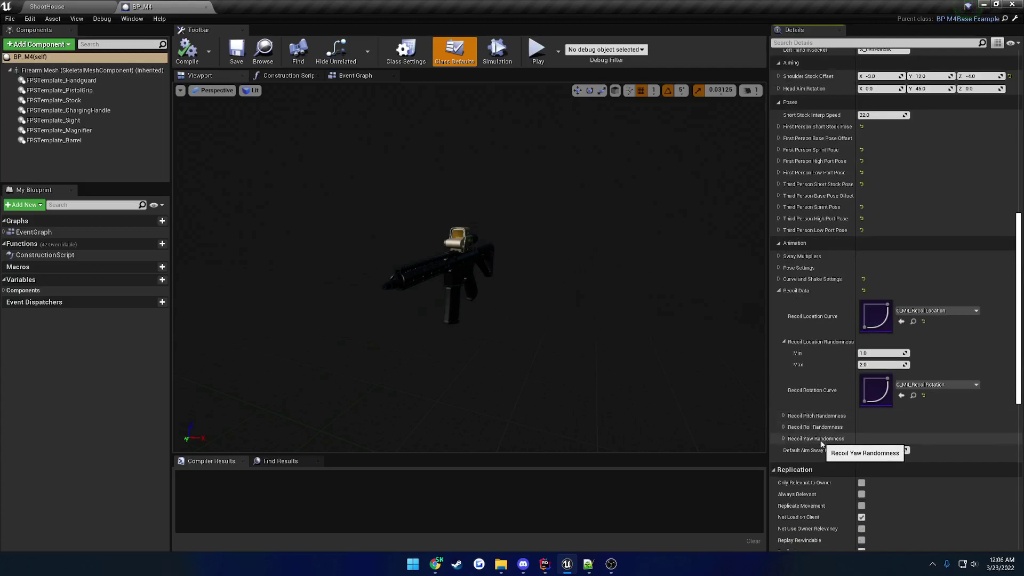
{"action": "left_click", "coordinate": [784, 439]}
{"action": "left_click", "coordinate": [784, 427]}
{"action": "left_click", "coordinate": [784, 416]}
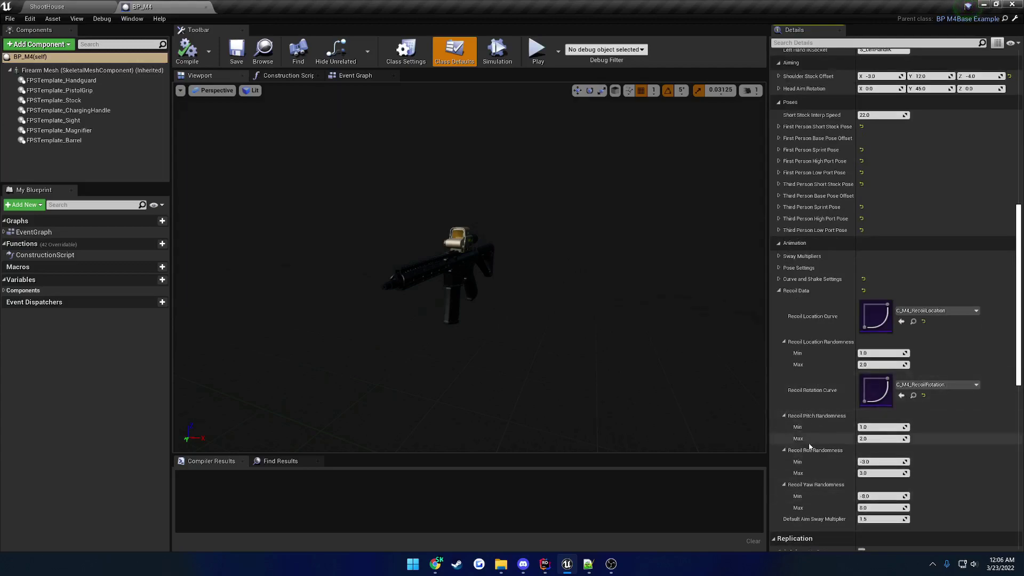
{"action": "scroll", "coordinate": [811, 446], "scroll_direction": "down", "scroll_amount": 1}
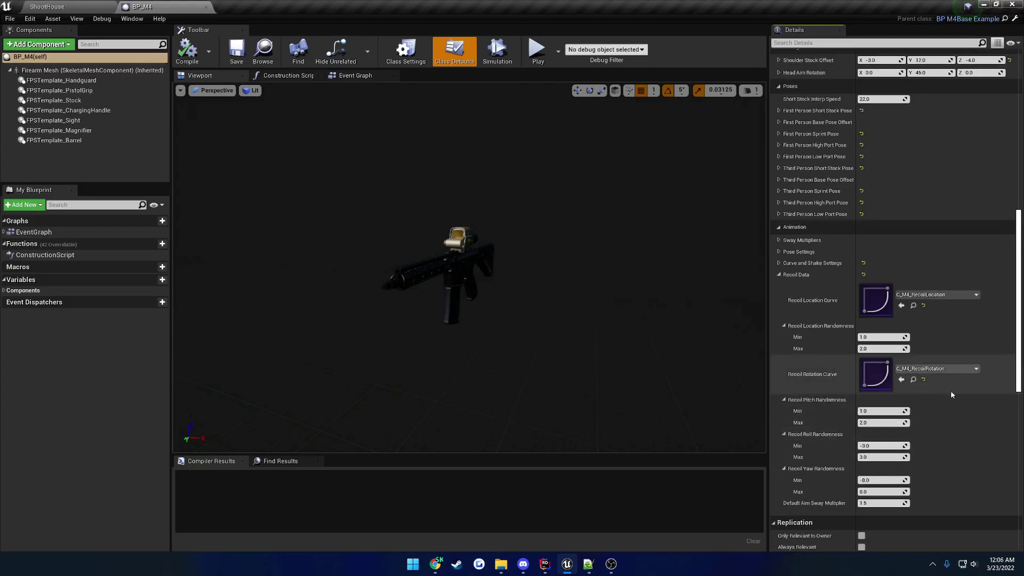
Locate the M4's recoil rotation curve asset from Recoil Data, open C_M4_RecoilRotation and examine its X and Y curves
{"action": "left_click", "coordinate": [914, 380]}
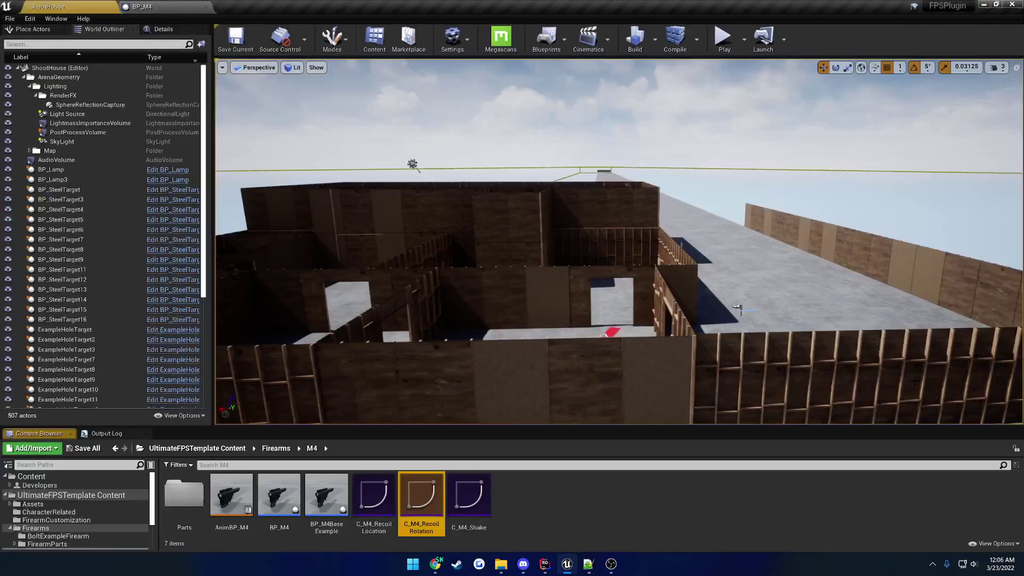
{"action": "double_click", "coordinate": [421, 497]}
{"action": "scroll", "coordinate": [507, 334], "scroll_direction": "down", "scroll_amount": 2}
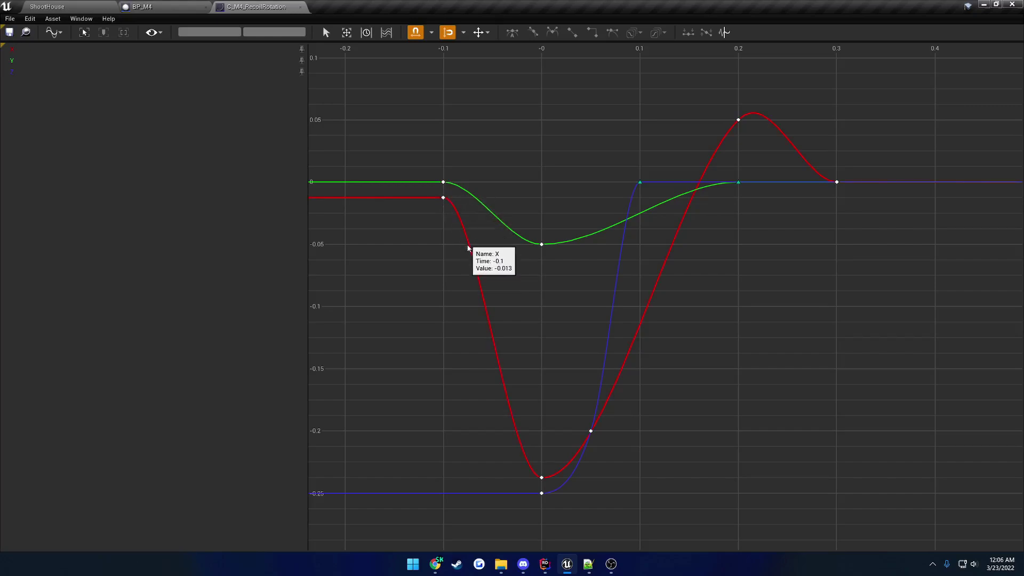
{"action": "mouse_move", "coordinate": [546, 481]}
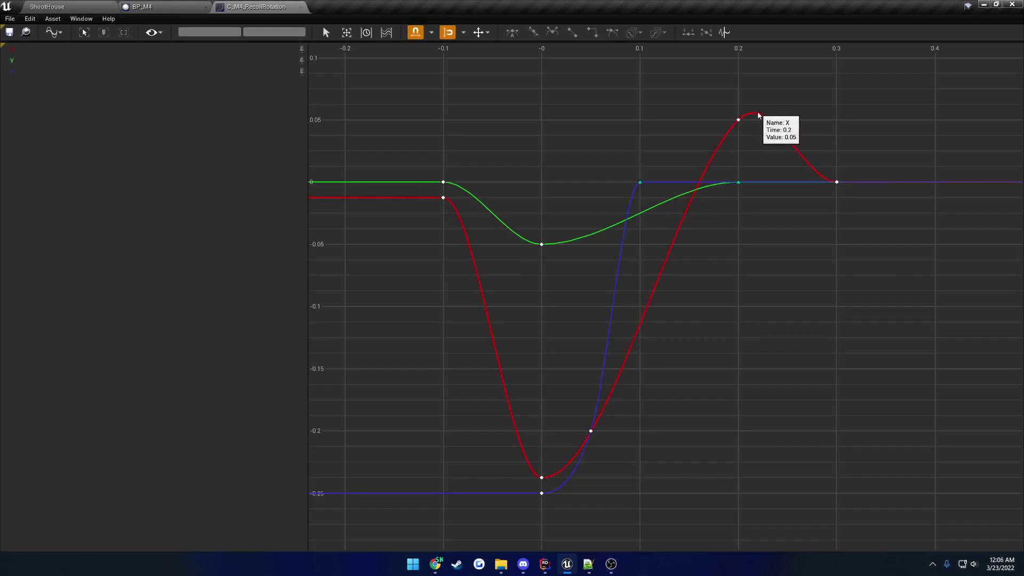
{"action": "mouse_move", "coordinate": [882, 187]}
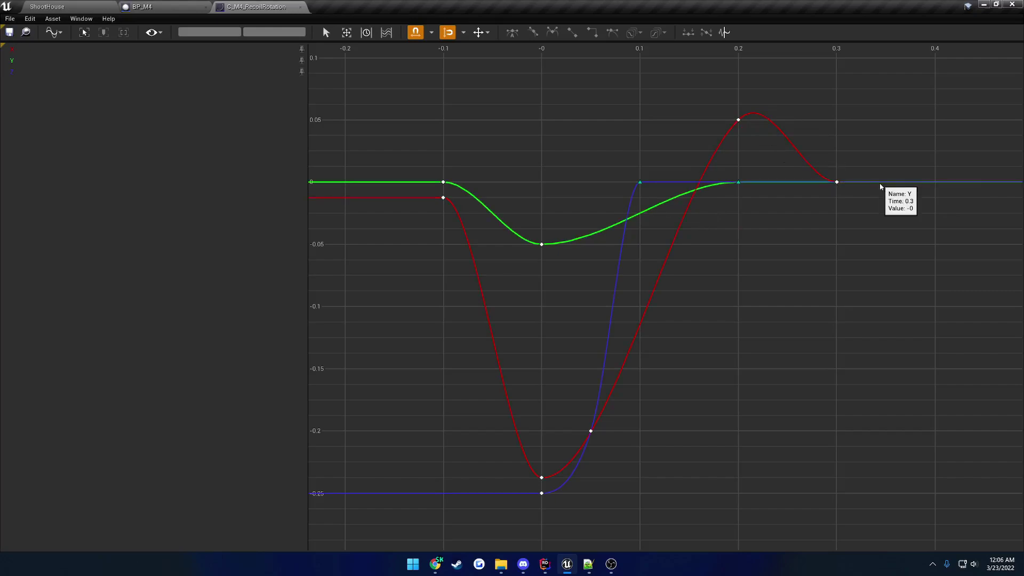
Play the ShootHouse level in the Selected Viewport mode, aim the M4 through its sight, and end the play session
{"action": "left_click", "coordinate": [160, 6]}
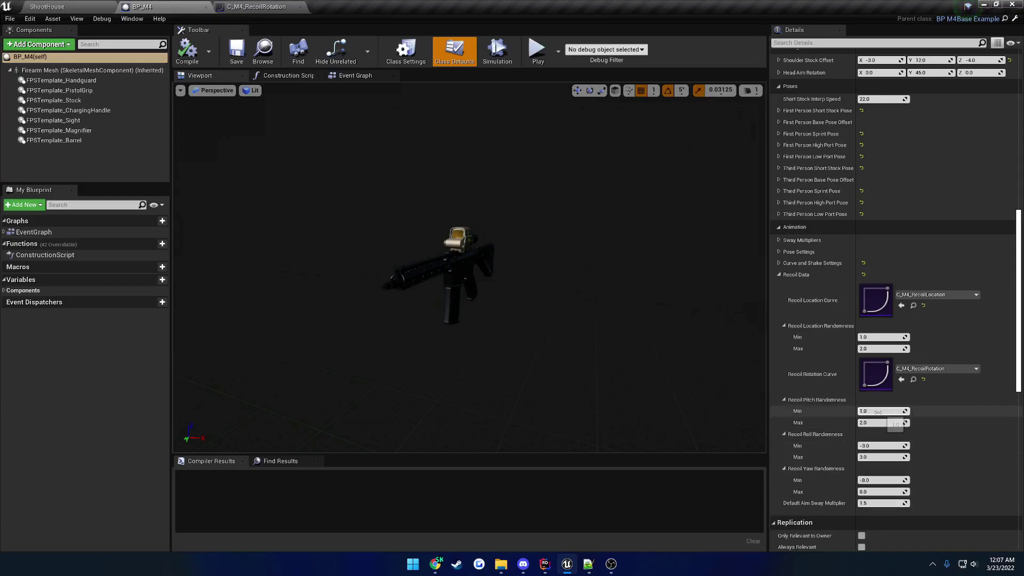
{"action": "left_click", "coordinate": [64, 7]}
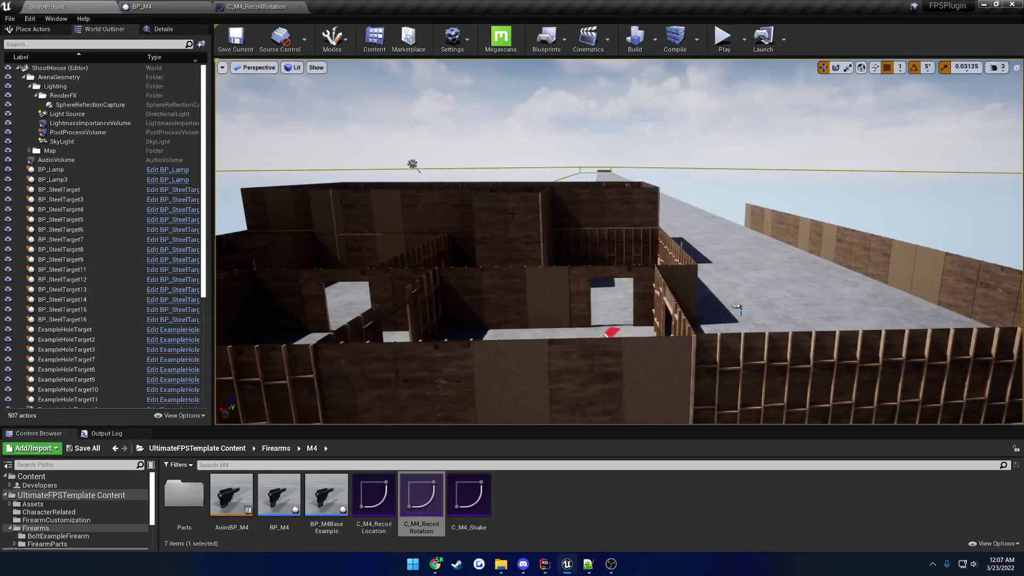
{"action": "left_click", "coordinate": [723, 37]}
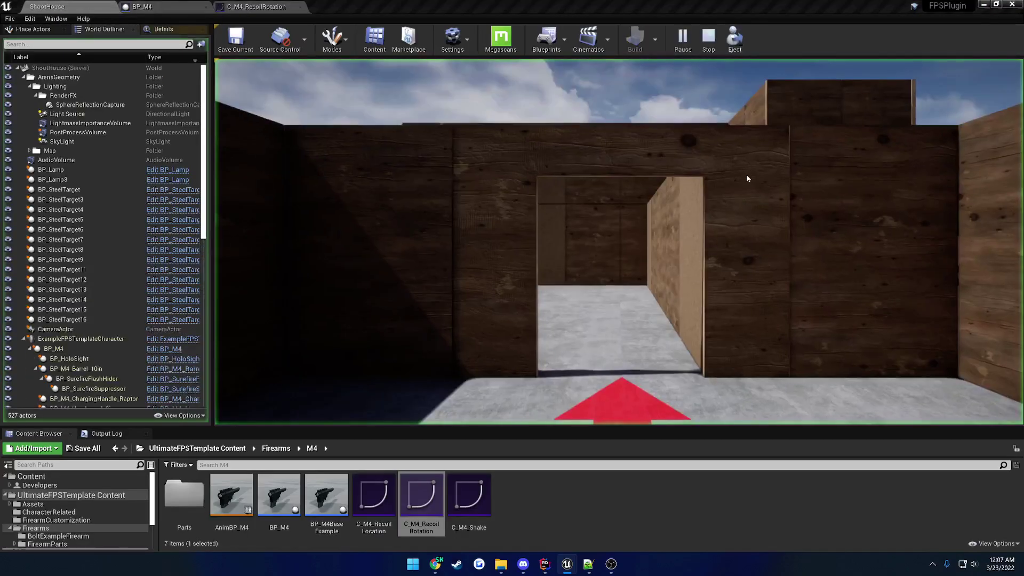
{"action": "left_click", "coordinate": [709, 37]}
{"action": "left_click", "coordinate": [744, 39]}
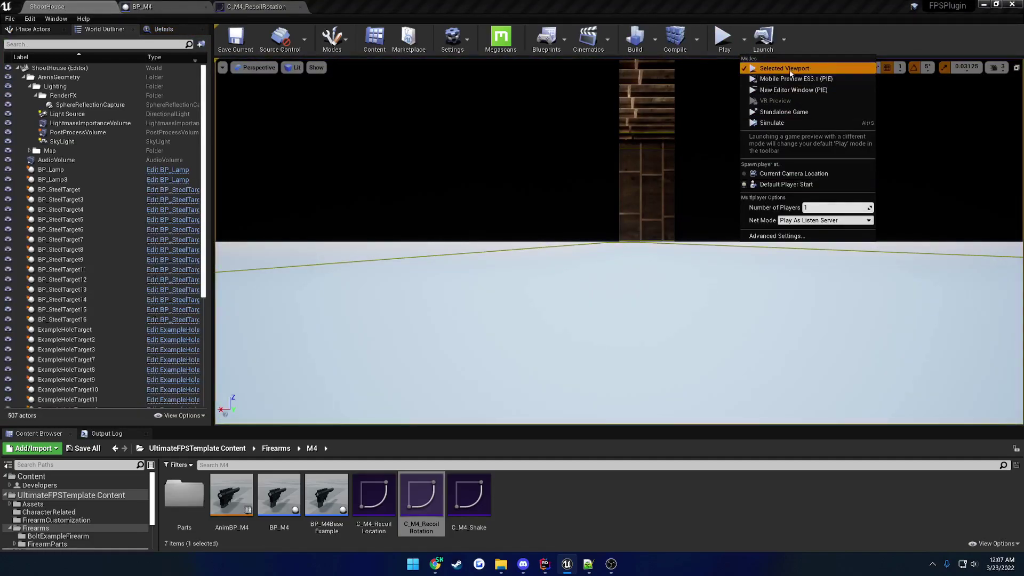
{"action": "left_click", "coordinate": [784, 68]}
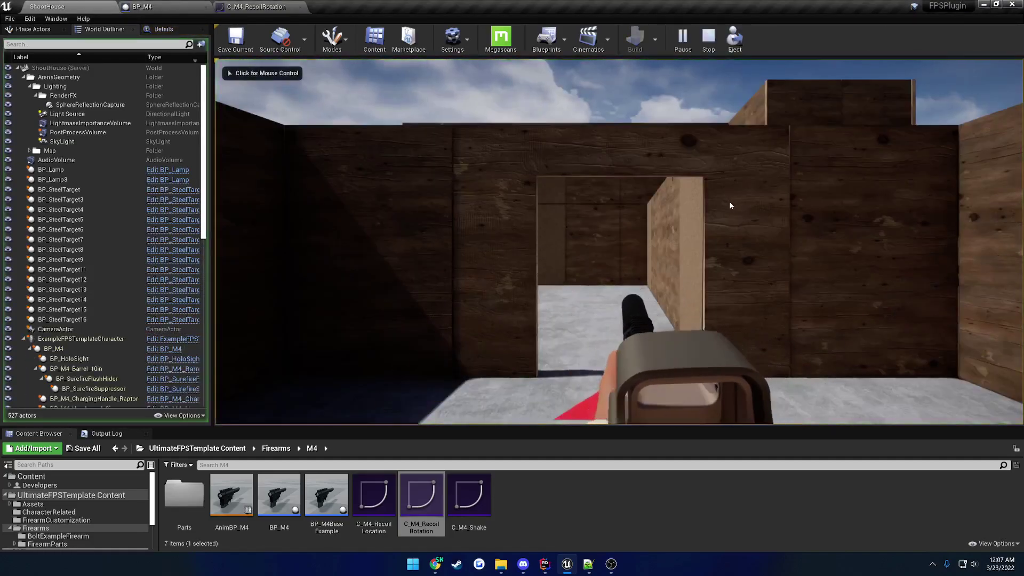
{"action": "right_click", "coordinate": [731, 206]}
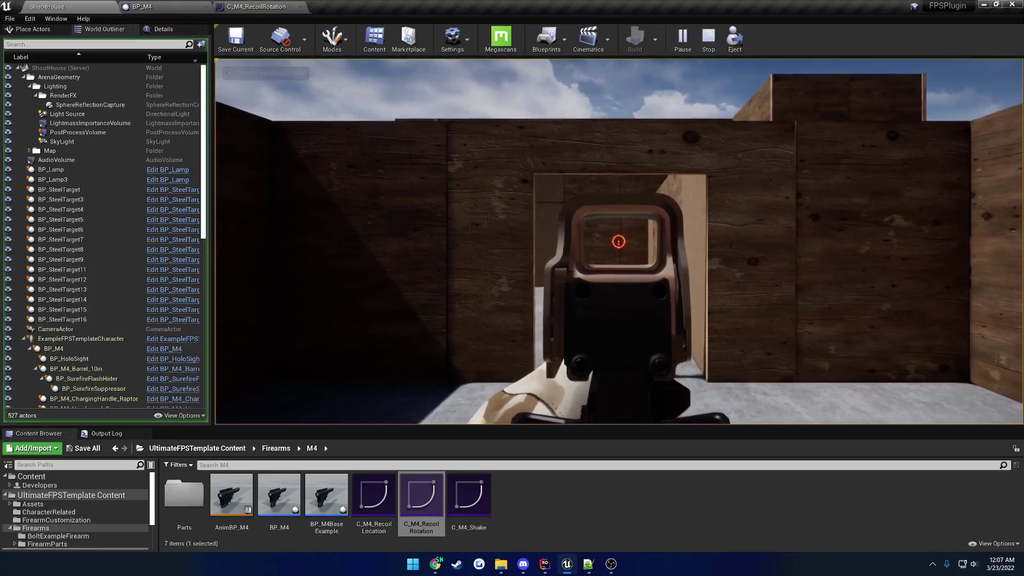
{"action": "key", "text": "shift+F1"}
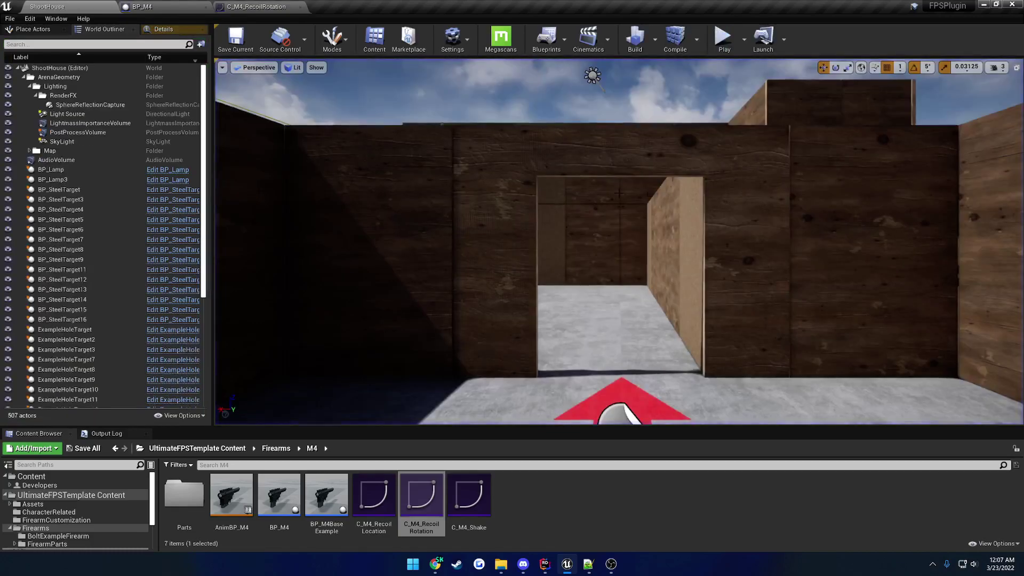
Return to BP_M4, locate its recoil location curve asset from Recoil Data and open C_M4_RecoilLocation
{"action": "left_click", "coordinate": [259, 7]}
{"action": "left_click", "coordinate": [155, 7]}
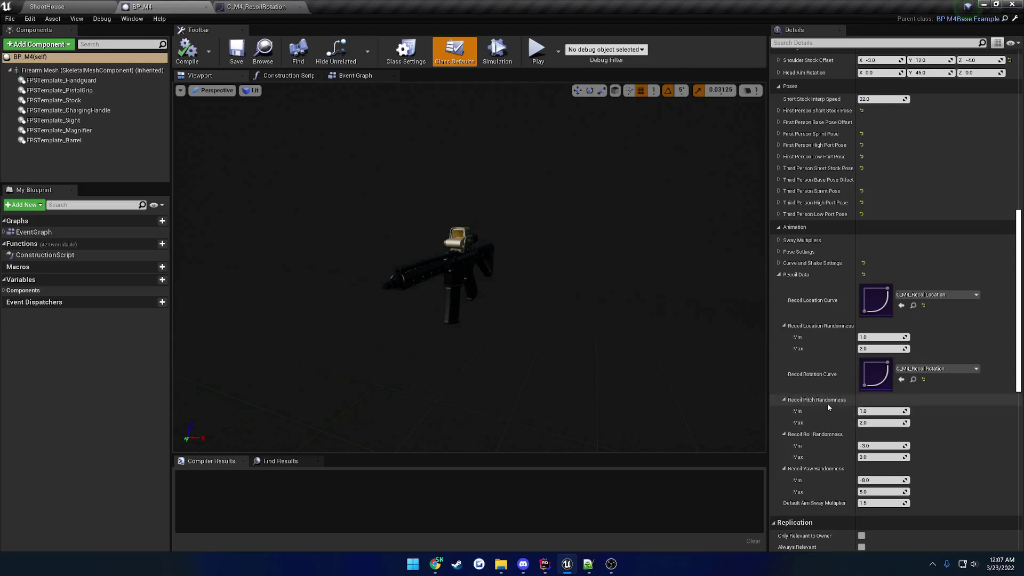
{"action": "left_click", "coordinate": [913, 305]}
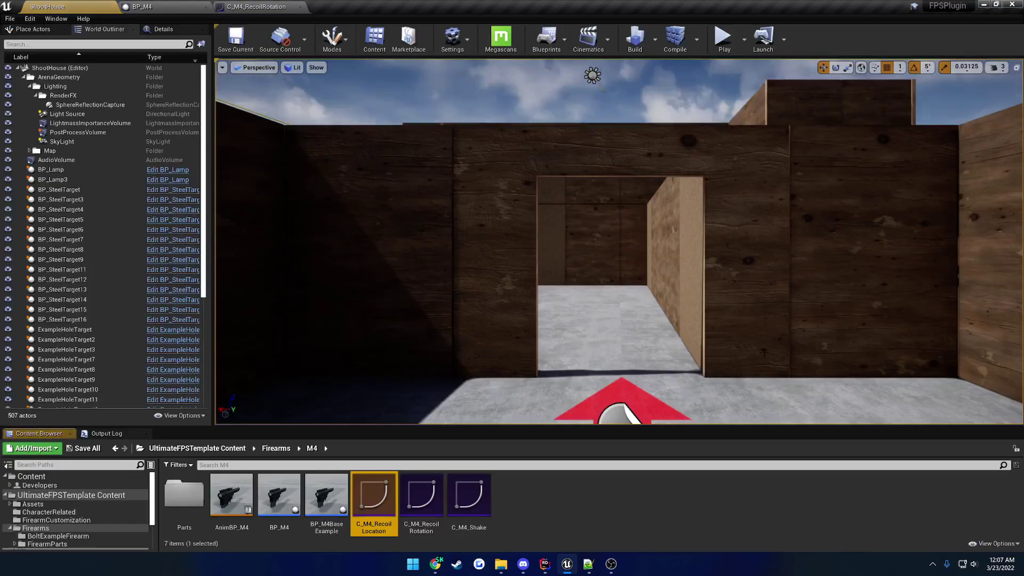
{"action": "double_click", "coordinate": [376, 502]}
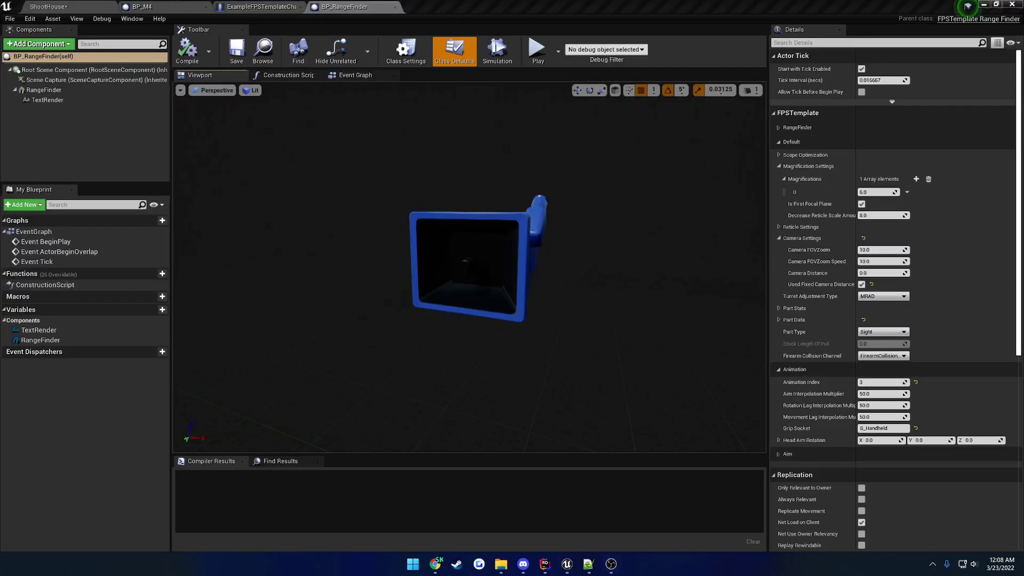
Switch to the Notepad++ talking points, highlight the reworked aim interface line, and move on to the first focal plane reticle fix
{"action": "left_click", "coordinate": [588, 564]}
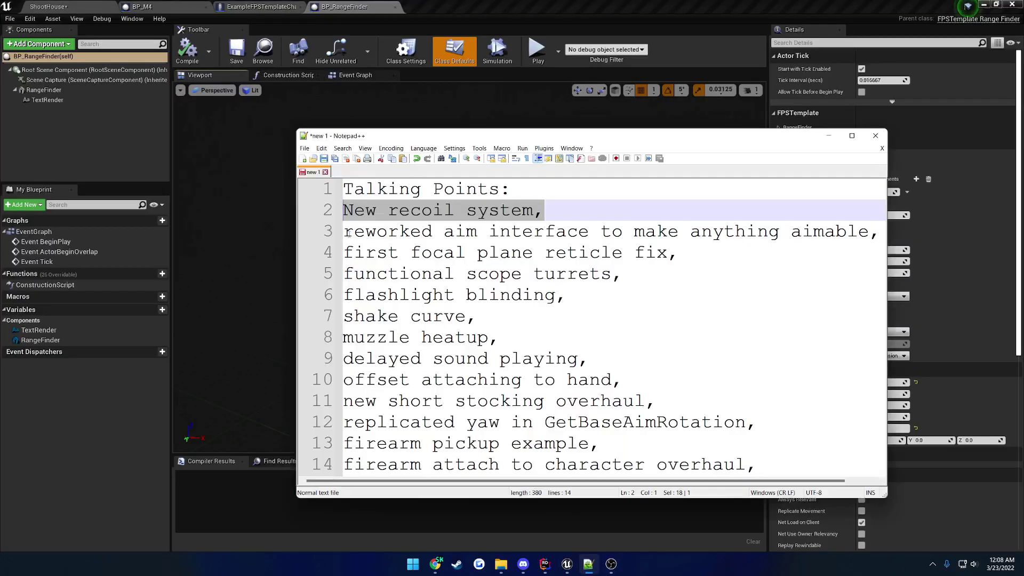
{"action": "left_click_drag", "start_coordinate": [344, 231], "coordinate": [714, 235]}
{"action": "left_click", "coordinate": [707, 256]}
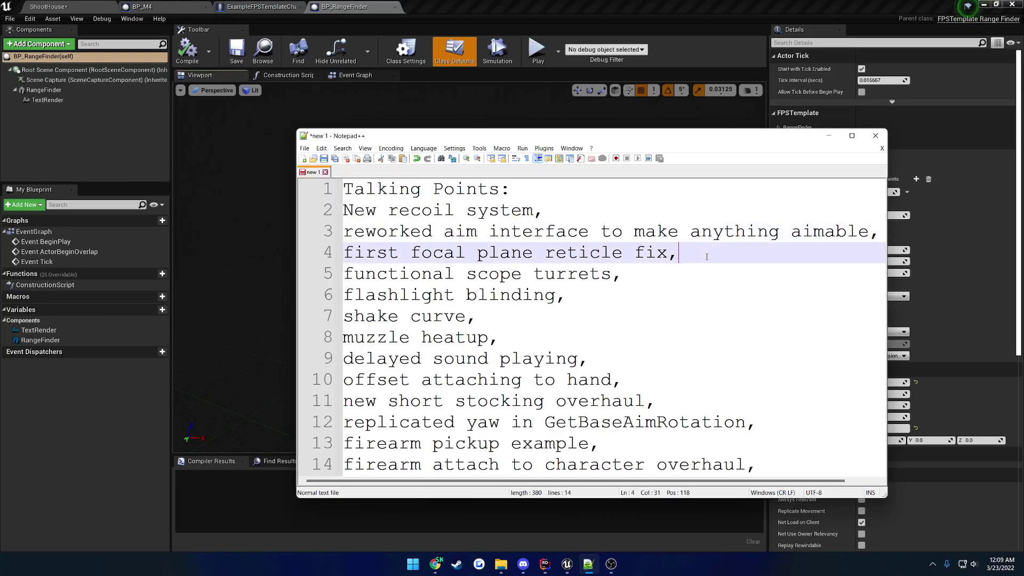
{"action": "left_click", "coordinate": [746, 51]}
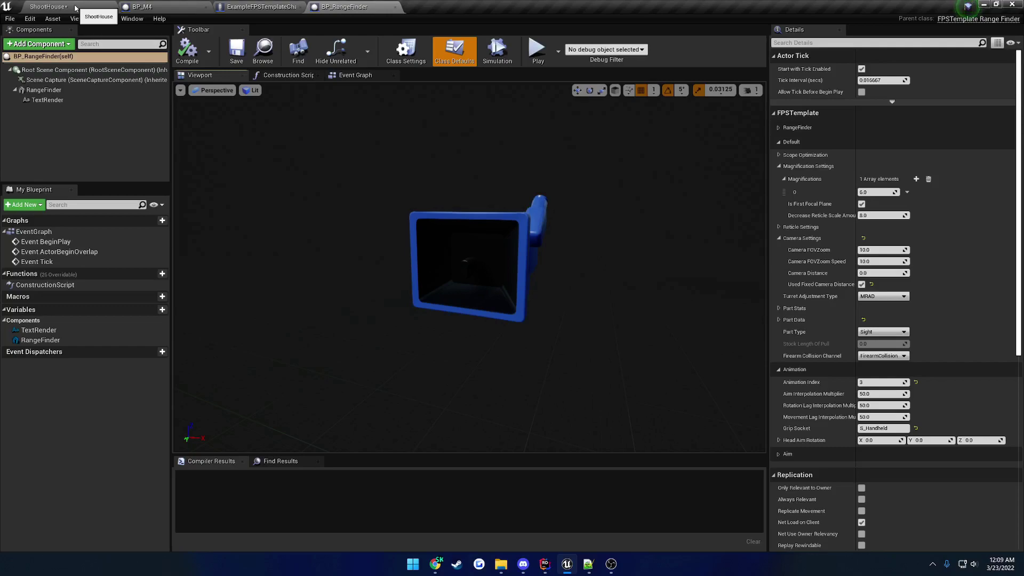
Return to the ShootHouse level and play it in full screen
{"action": "left_click", "coordinate": [75, 8]}
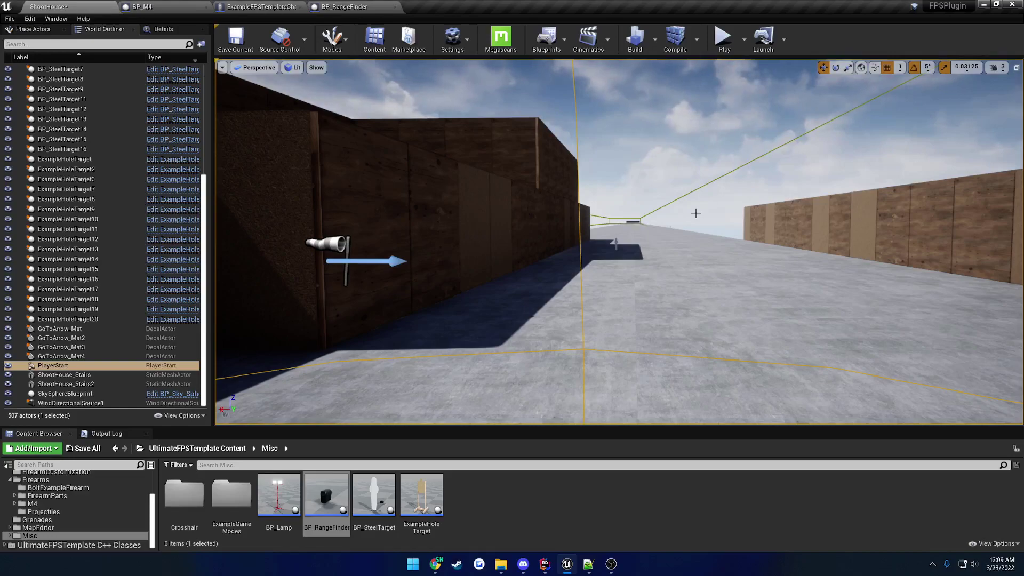
{"action": "left_click", "coordinate": [725, 39]}
{"action": "key", "text": "F11"}
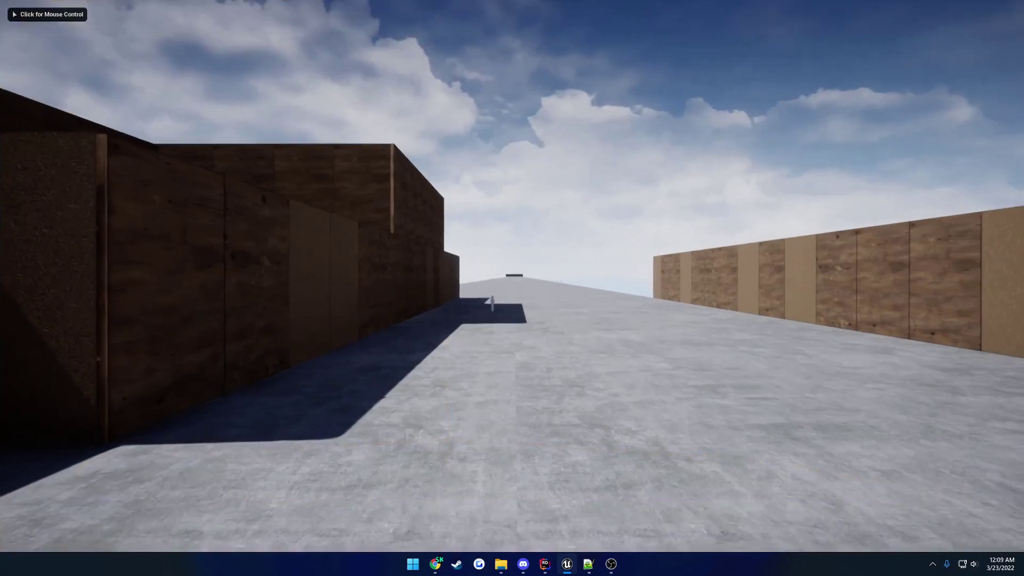
Equip and aim the handheld range finder in play, then highlight the first focal plane reticle fix and firearm pickup example lines in Notepad++
{"action": "key", "text": "1"}
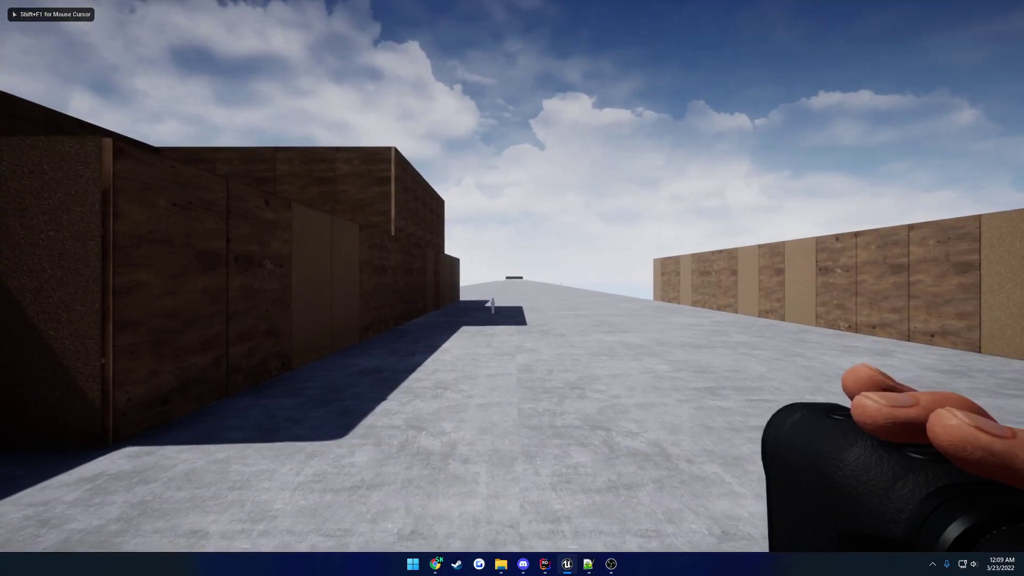
{"action": "right_click", "coordinate": [512, 288]}
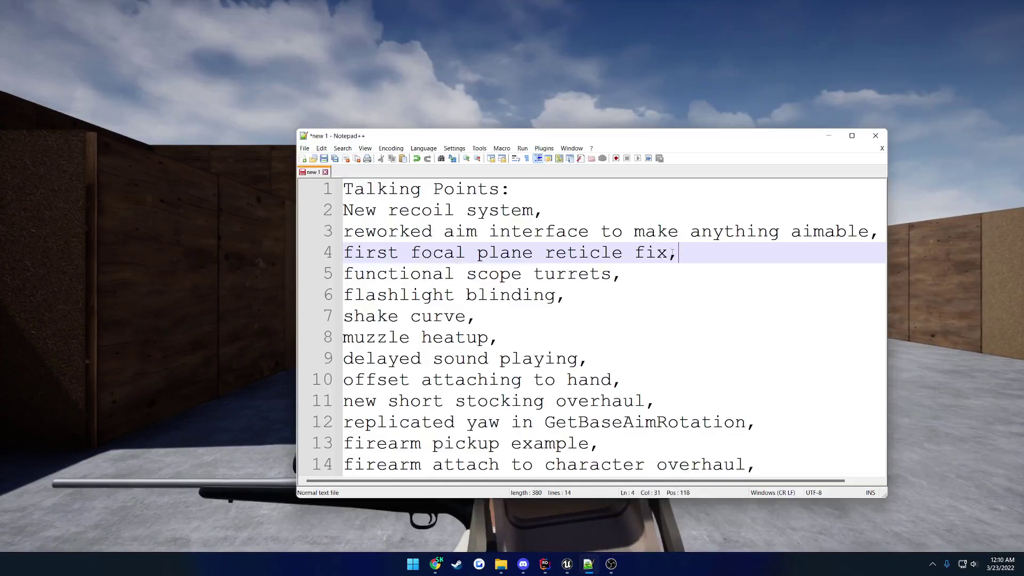
{"action": "left_click_drag", "start_coordinate": [677, 253], "coordinate": [340, 253]}
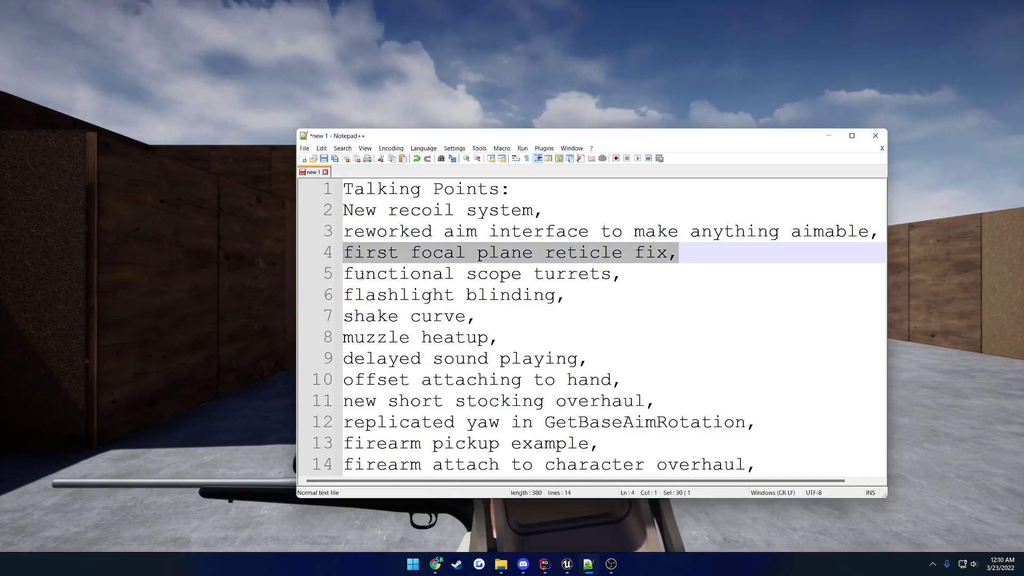
{"action": "left_click_drag", "start_coordinate": [338, 448], "coordinate": [721, 449]}
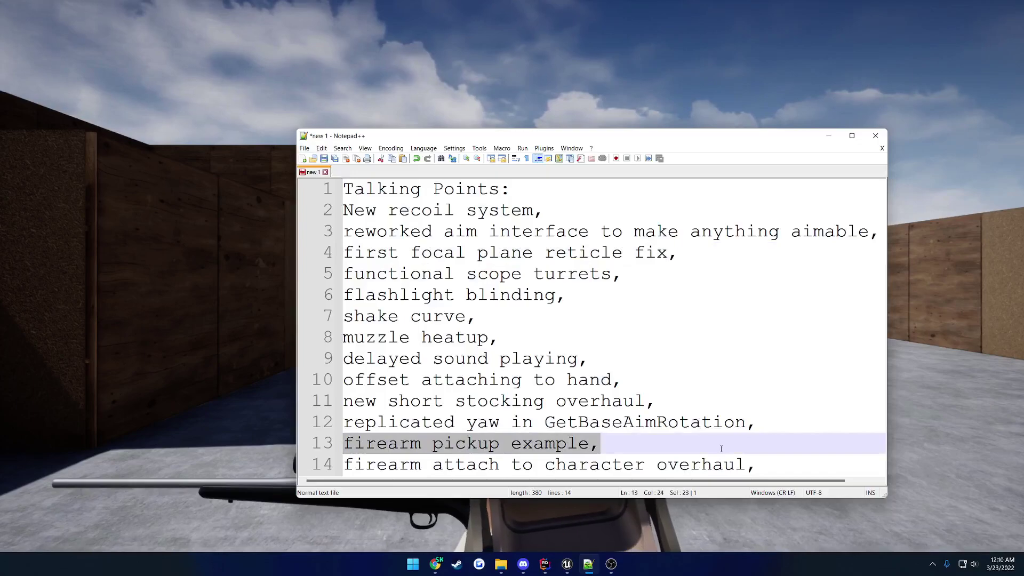
Return to the ShootHouse play session and pick up the scoped bolt-action rifle lying on the ground
{"action": "left_click", "coordinate": [952, 359]}
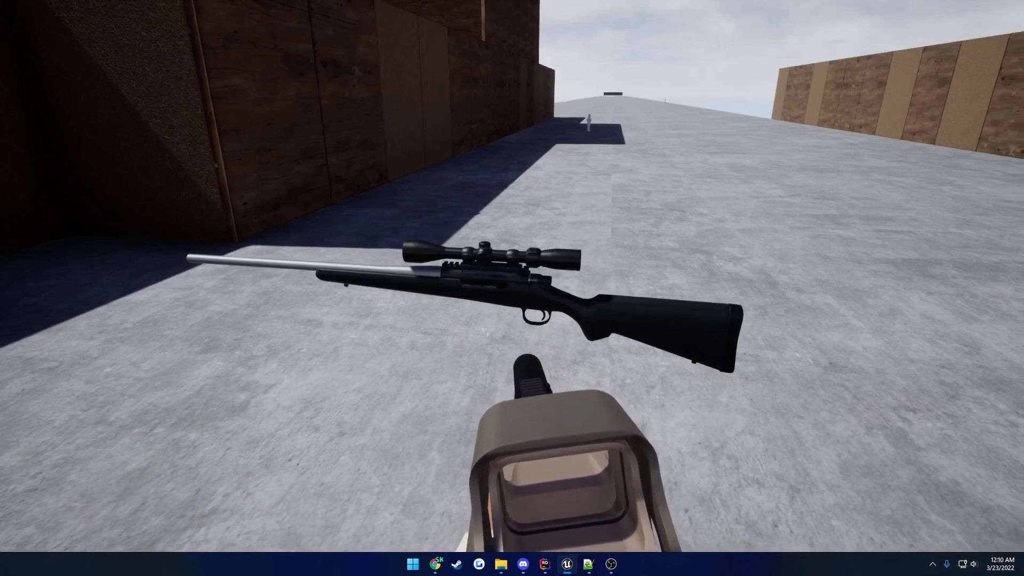
{"action": "key", "text": "f"}
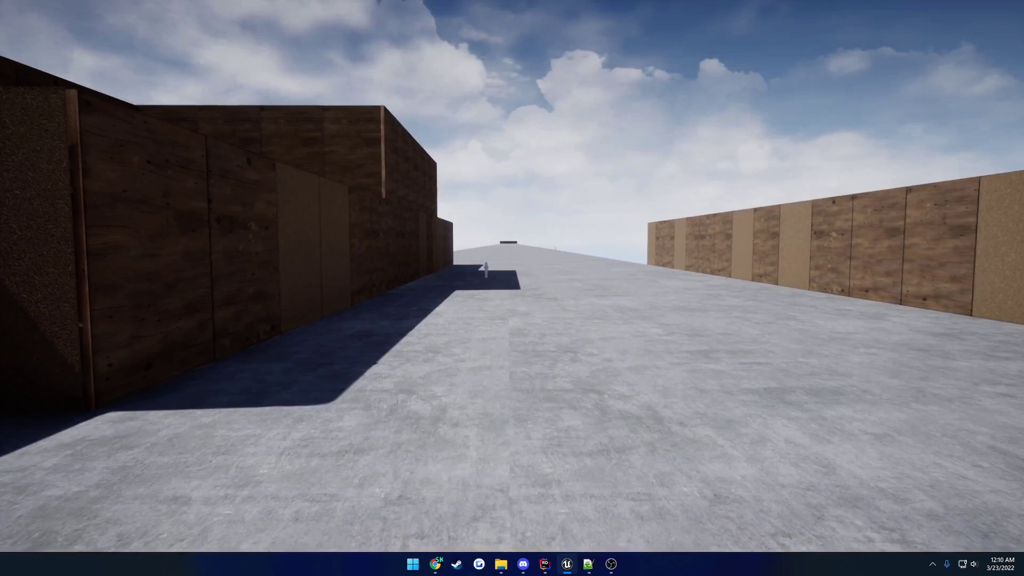
{"action": "key", "text": "1"}
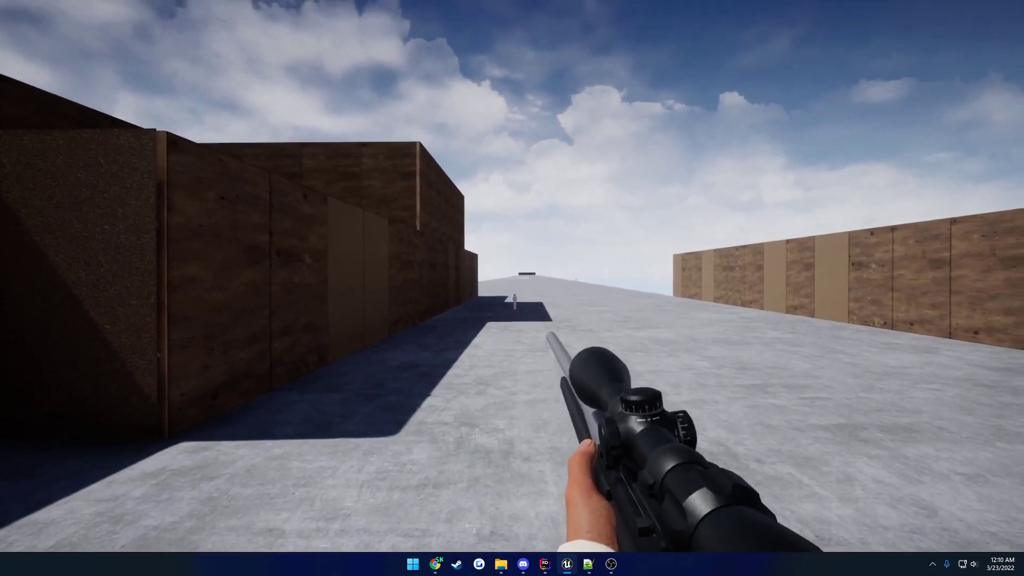
Aim the bolt-action rifle through its scope and vary the magnification to demonstrate the first focal plane reticle
{"action": "right_click", "coordinate": [512, 288]}
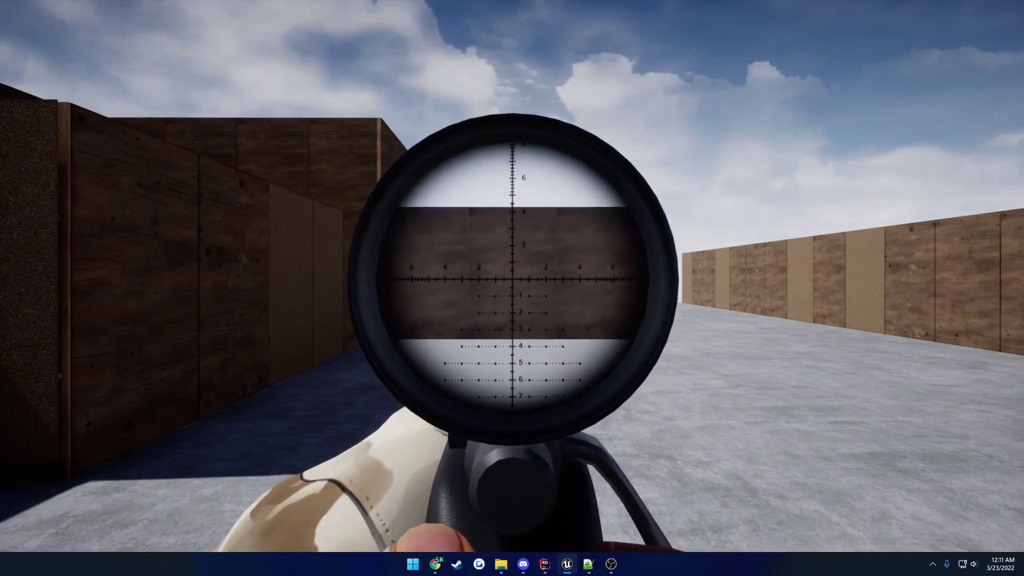
{"action": "scroll", "coordinate": [512, 278], "scroll_direction": "down", "scroll_amount": 3}
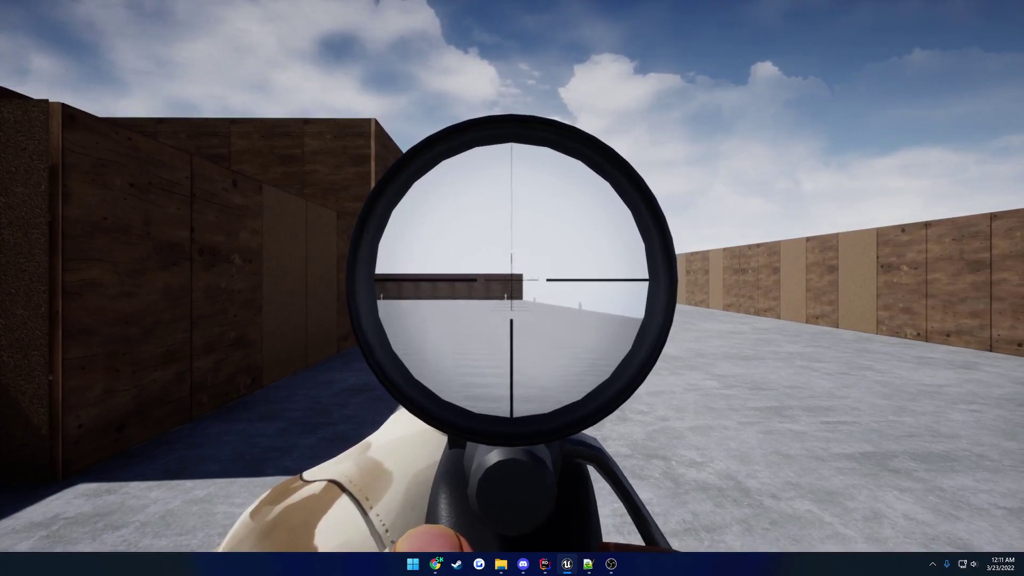
{"action": "left_click", "coordinate": [512, 277]}
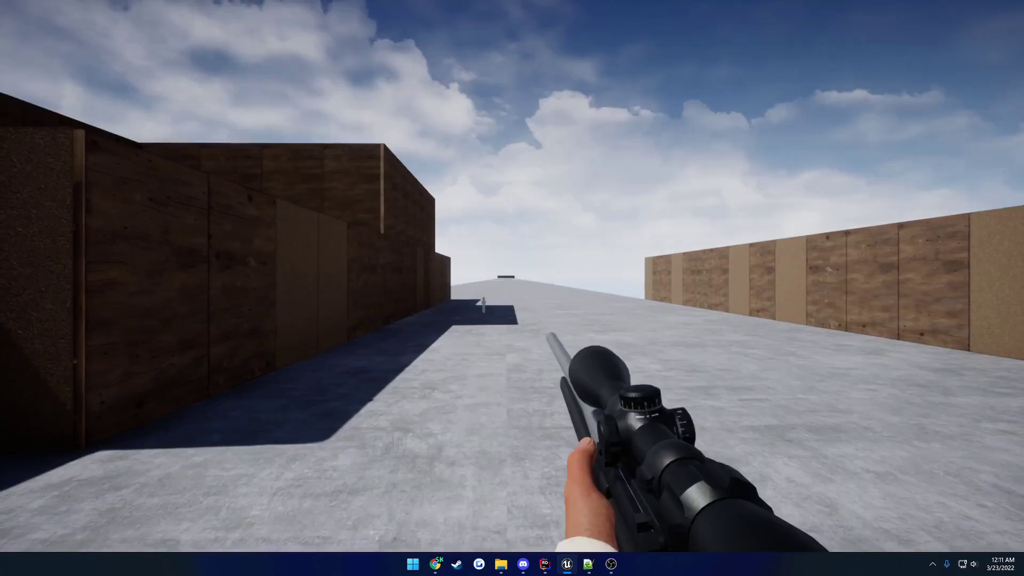
{"action": "scroll", "coordinate": [512, 276], "scroll_direction": "up", "scroll_amount": 5}
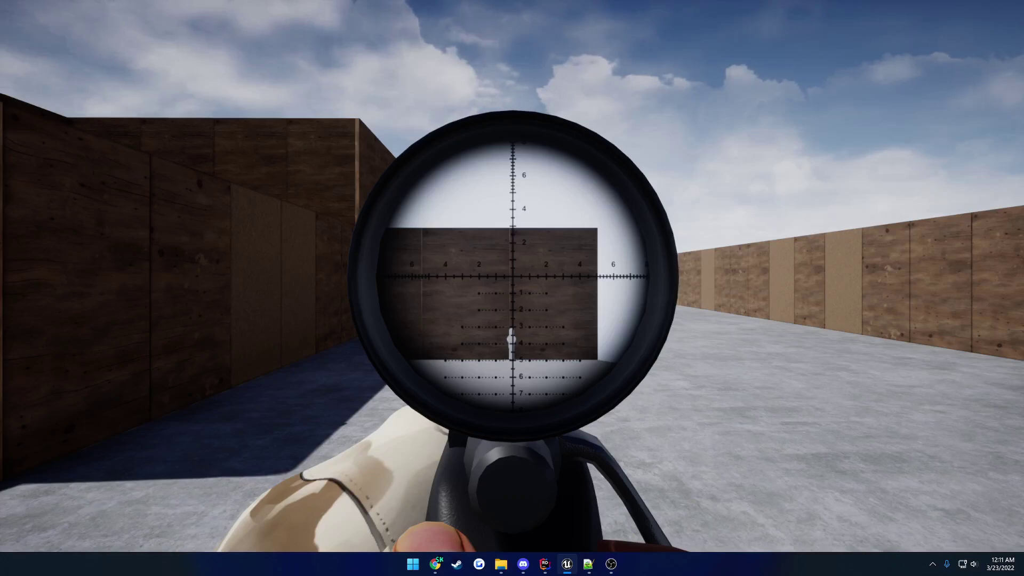
{"action": "scroll", "coordinate": [512, 276], "scroll_direction": "down", "scroll_amount": 3}
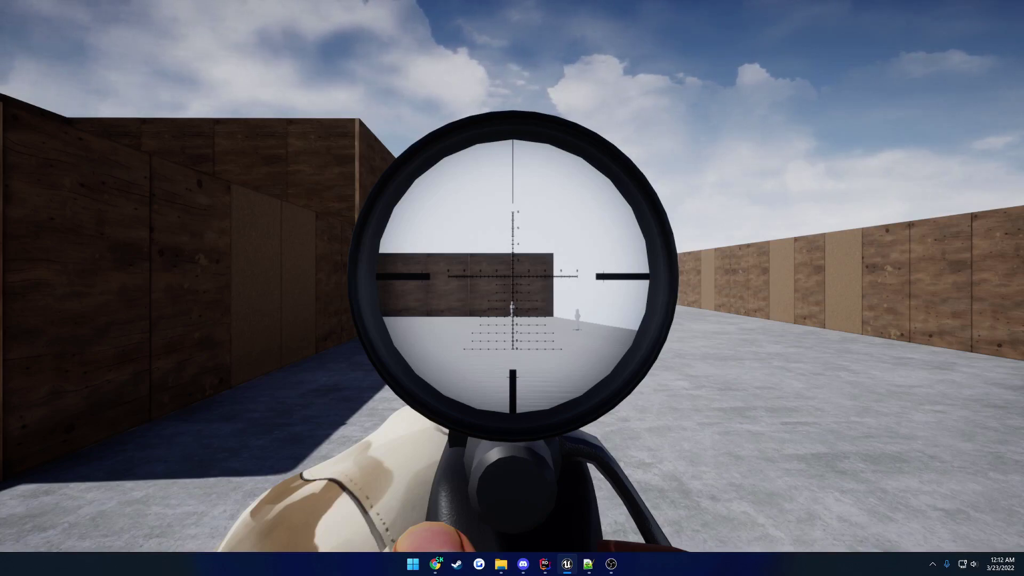
Detach the camera from the player to examine the scope's reticle up close, and resume control of the character
{"action": "key", "text": "F8"}
{"action": "middle_click_drag", "start_coordinate": [683, 197], "coordinate": [683, 240]}
{"action": "left_click_drag", "start_coordinate": [683, 240], "coordinate": [688, 187]}
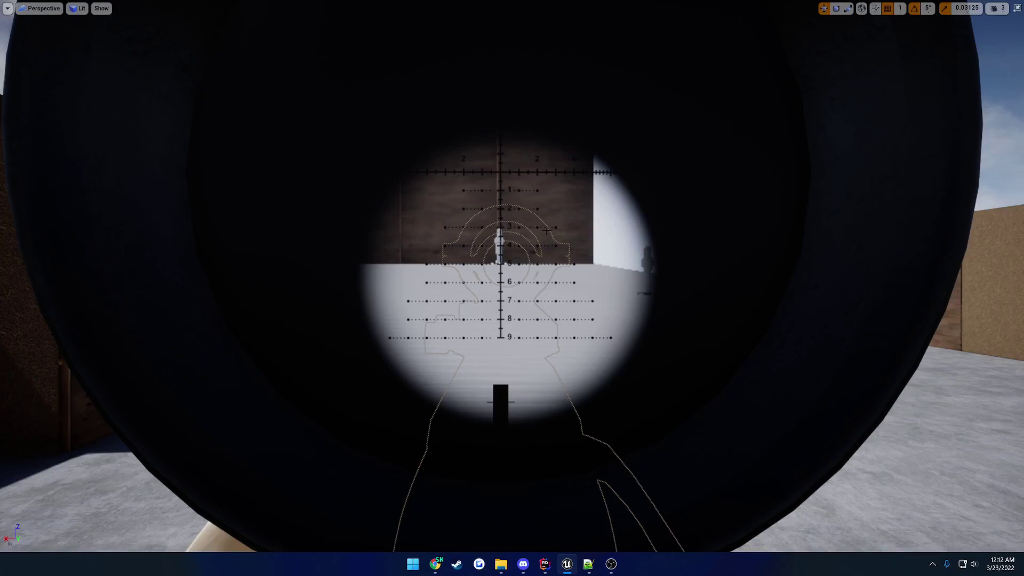
{"action": "key", "text": "alt+p"}
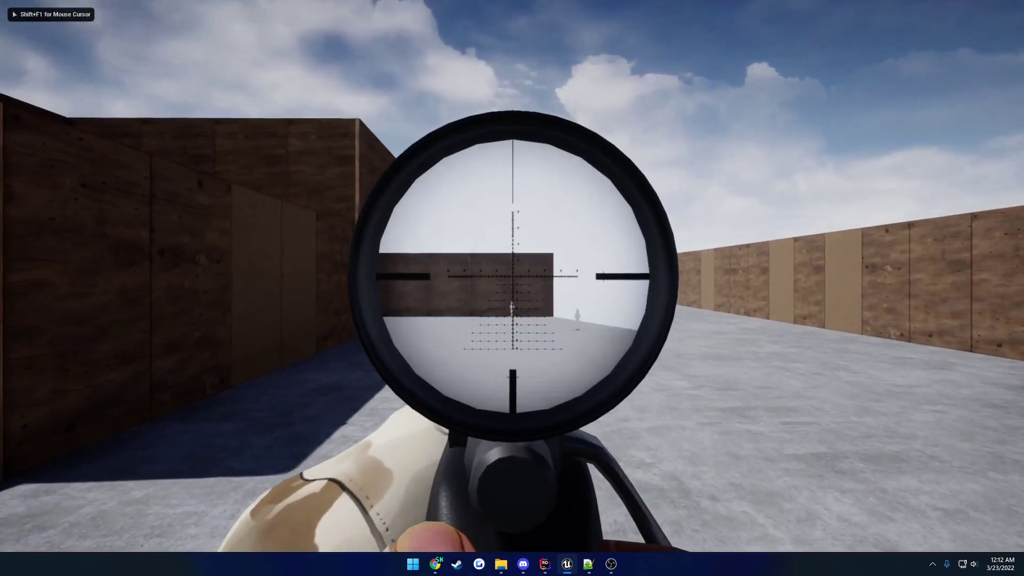
Cycle the scope between high and low magnification, re-aim the rifle to compare the reticle scaling, and lower it
{"action": "scroll", "coordinate": [514, 276], "scroll_direction": "up", "scroll_amount": 3}
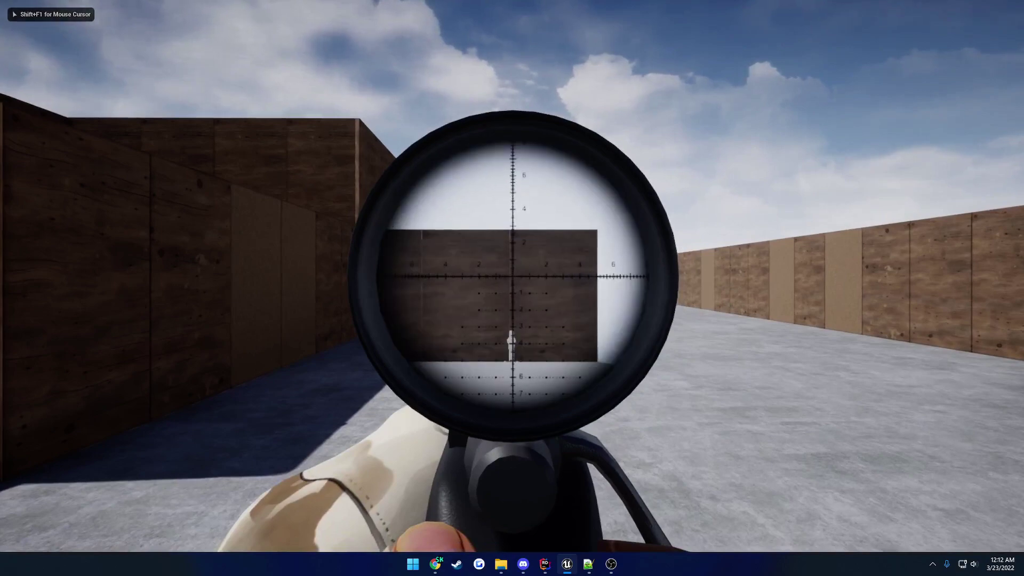
{"action": "scroll", "coordinate": [512, 277], "scroll_direction": "down", "scroll_amount": 2}
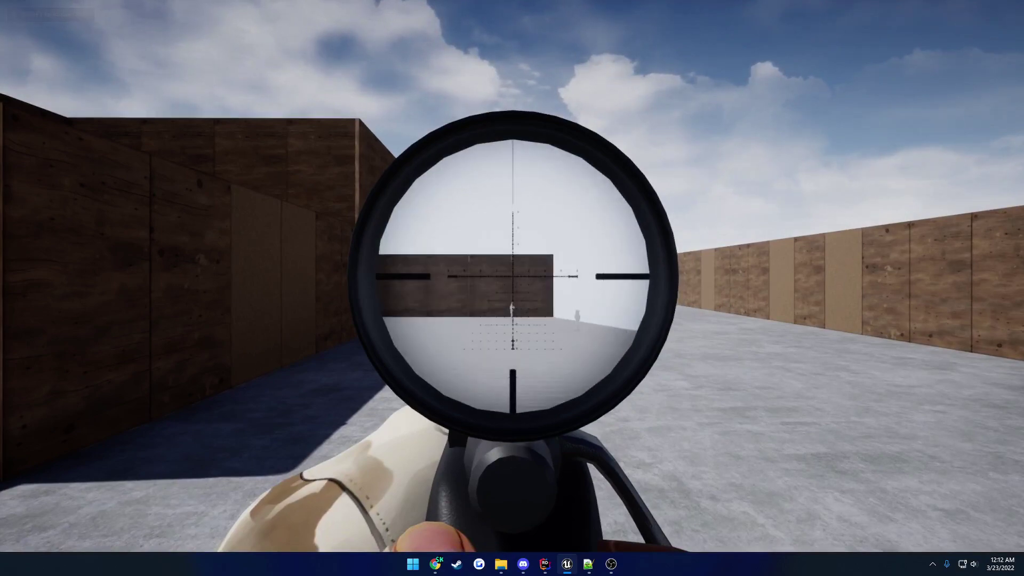
{"action": "scroll", "coordinate": [512, 277], "scroll_direction": "up", "scroll_amount": 2}
{"action": "scroll", "coordinate": [512, 276], "scroll_direction": "down", "scroll_amount": 2}
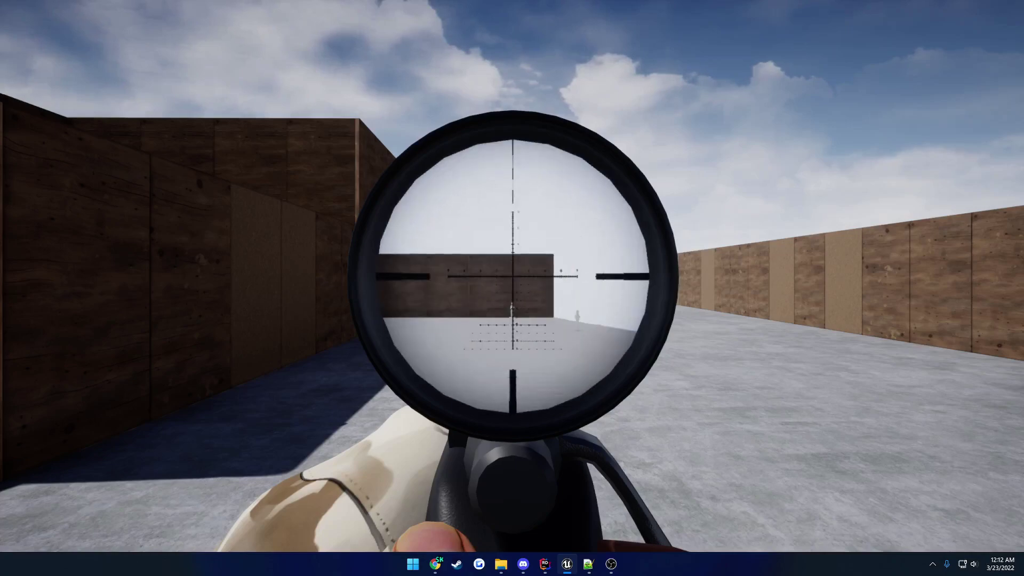
{"action": "right_click", "coordinate": [512, 277]}
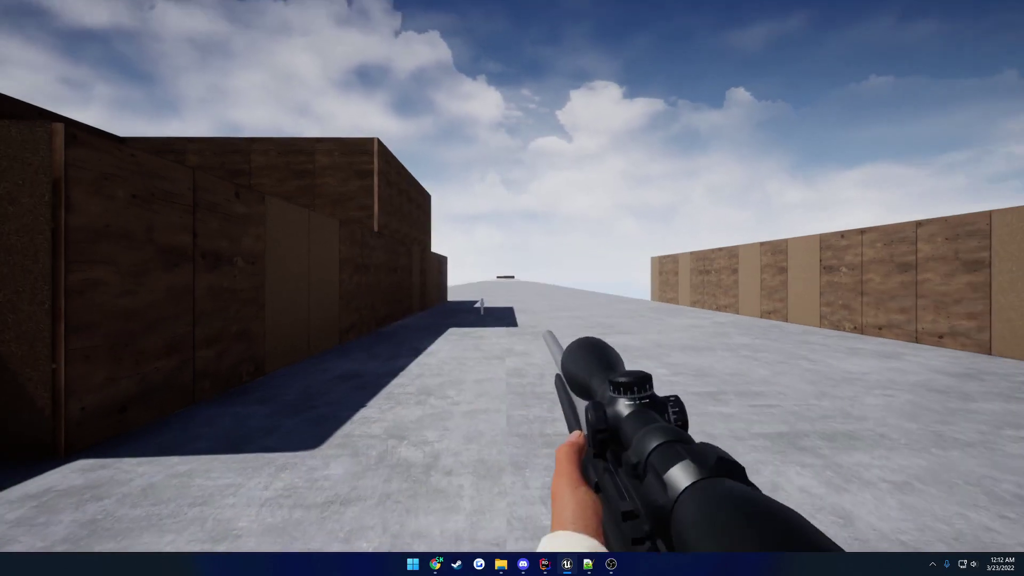
{"action": "right_click", "coordinate": [512, 276]}
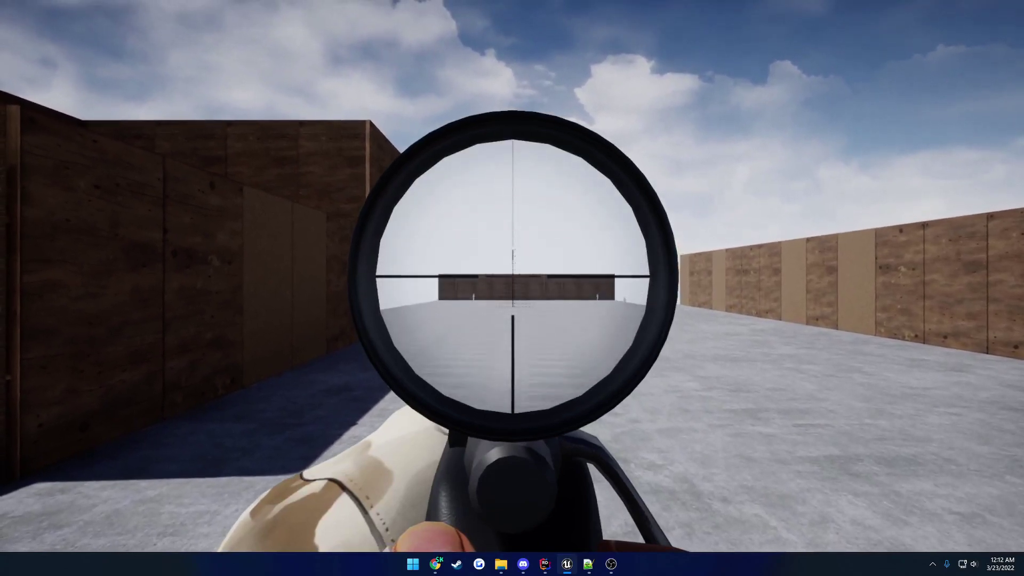
{"action": "scroll", "coordinate": [513, 277], "scroll_direction": "up", "scroll_amount": 2}
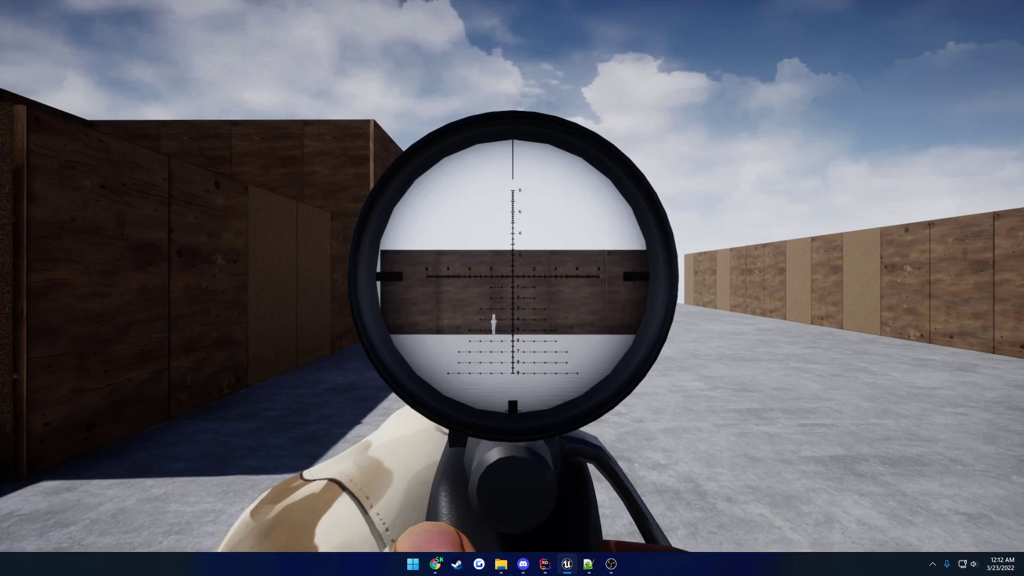
{"action": "right_click", "coordinate": [512, 276]}
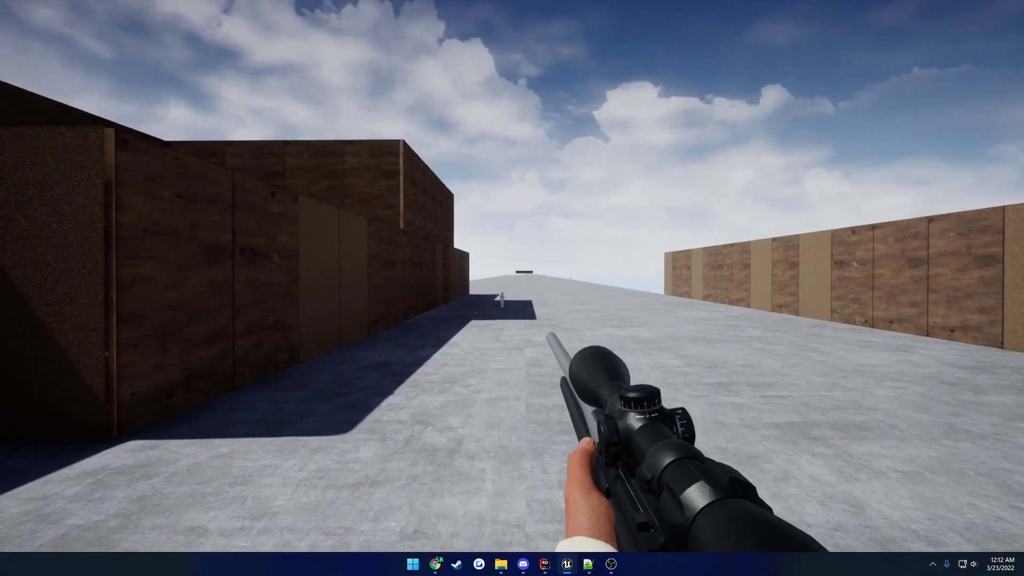
End the play session and show the Turret Adjustment Type options of BP_Rem700Scope, keeping MRAD
{"action": "key", "text": "Escape"}
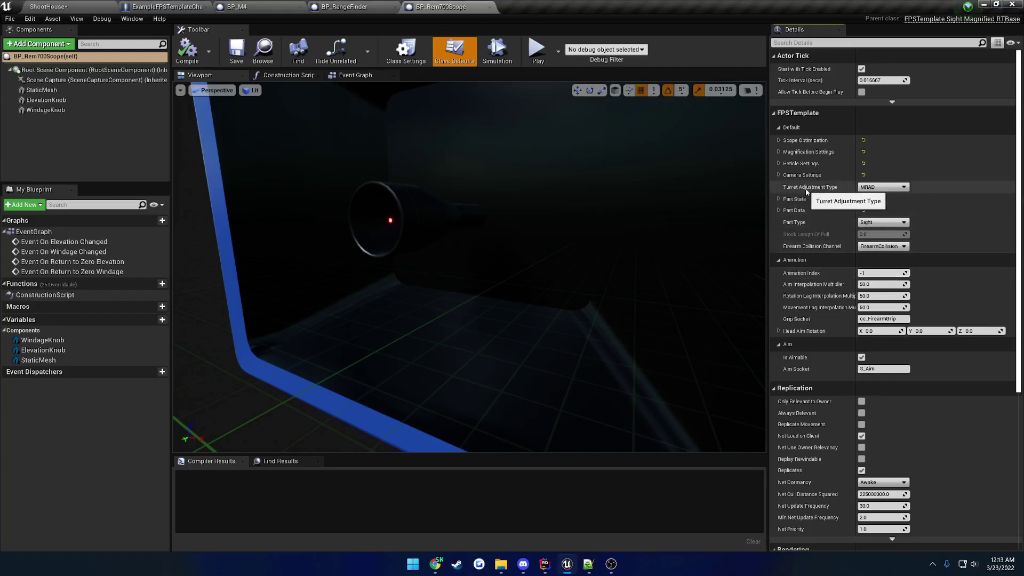
{"action": "left_click", "coordinate": [886, 188]}
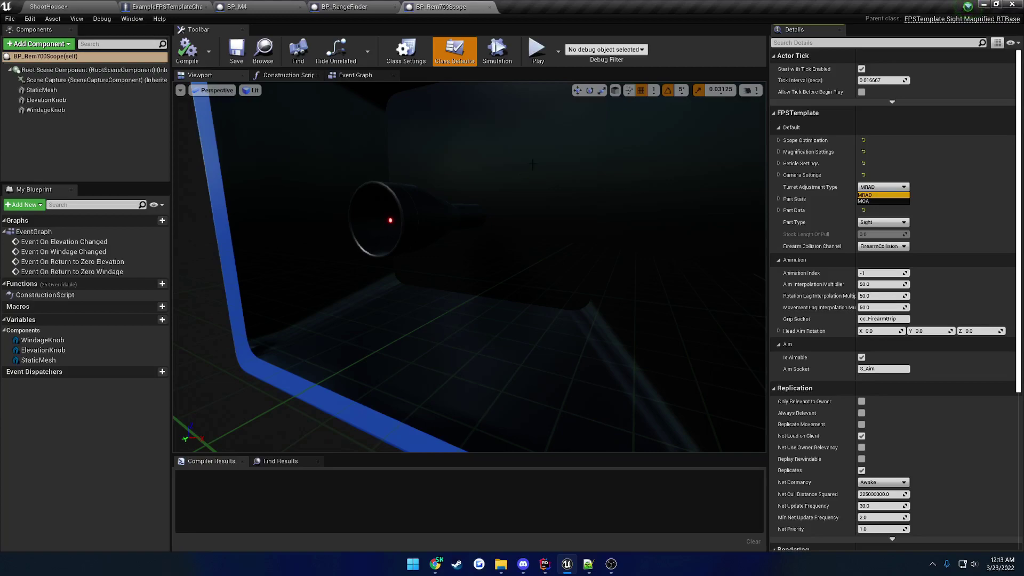
{"action": "left_click", "coordinate": [883, 195]}
{"action": "left_click", "coordinate": [112, 43]}
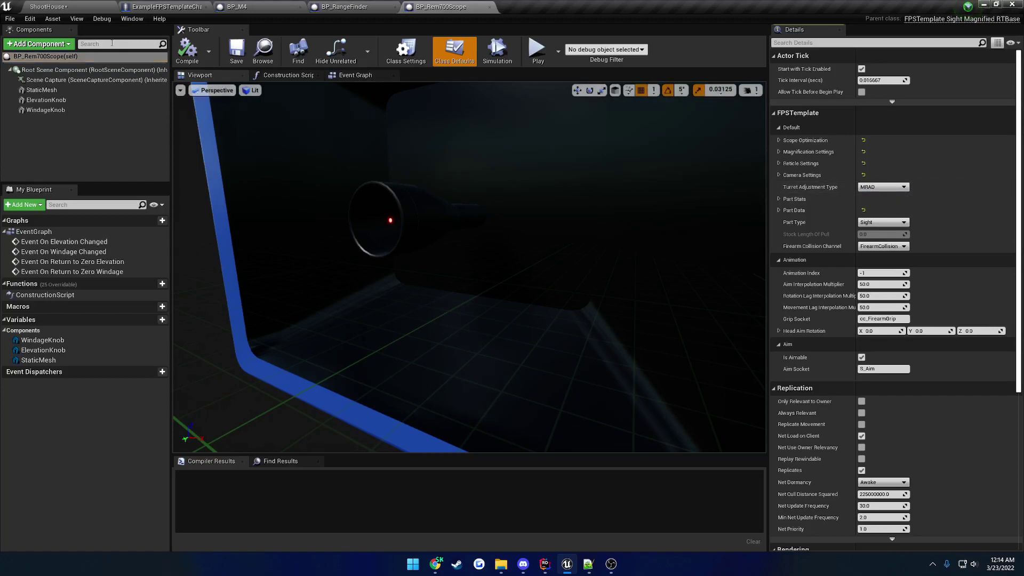
Play the ShootHouse level again in full screen and pick up the scoped bolt-action rifle
{"action": "left_click", "coordinate": [49, 7]}
{"action": "left_click", "coordinate": [722, 37]}
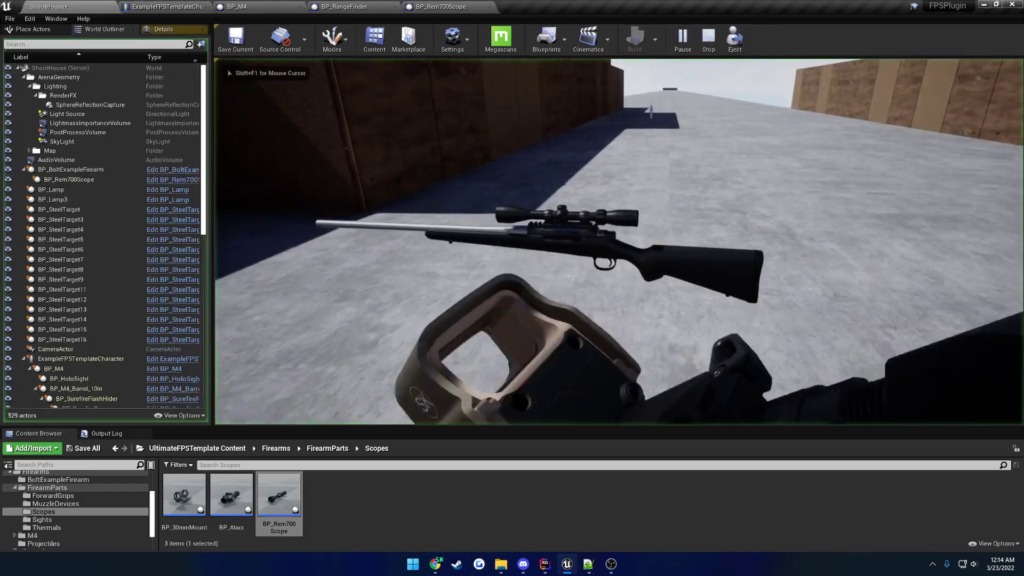
{"action": "key", "text": "f"}
{"action": "key", "text": "F11"}
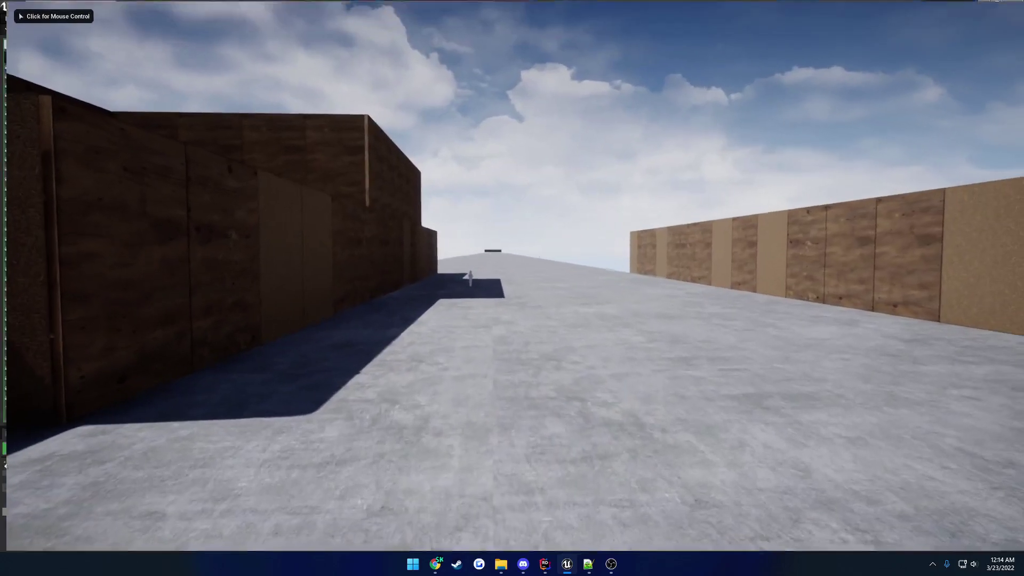
{"action": "left_click", "coordinate": [512, 288]}
Aim through the rifle's scope, adjust its magnification on the distant target, fire a shot and lower the rifle
{"action": "right_click", "coordinate": [512, 288]}
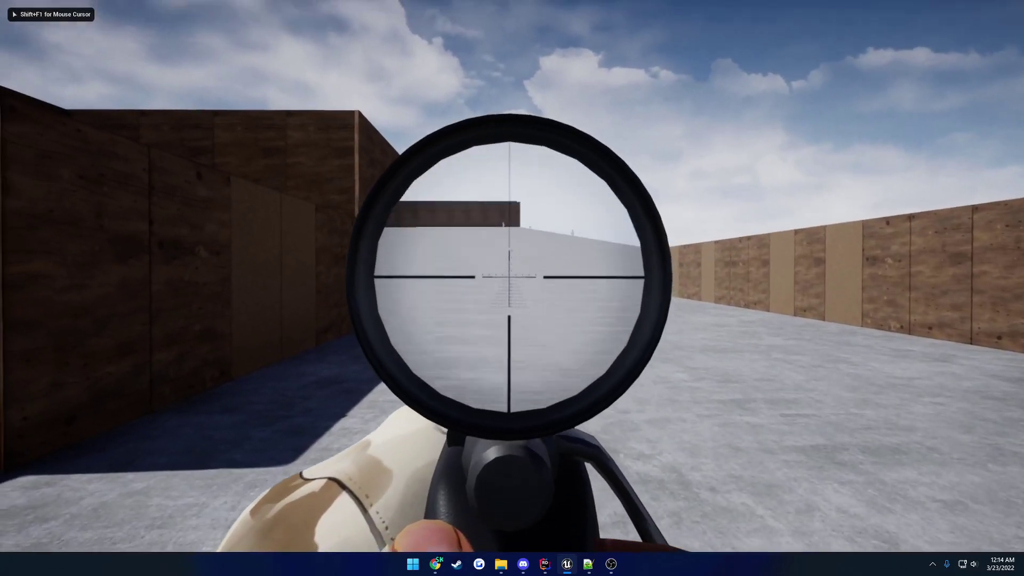
{"action": "scroll", "coordinate": [512, 288], "scroll_direction": "up", "scroll_amount": 4}
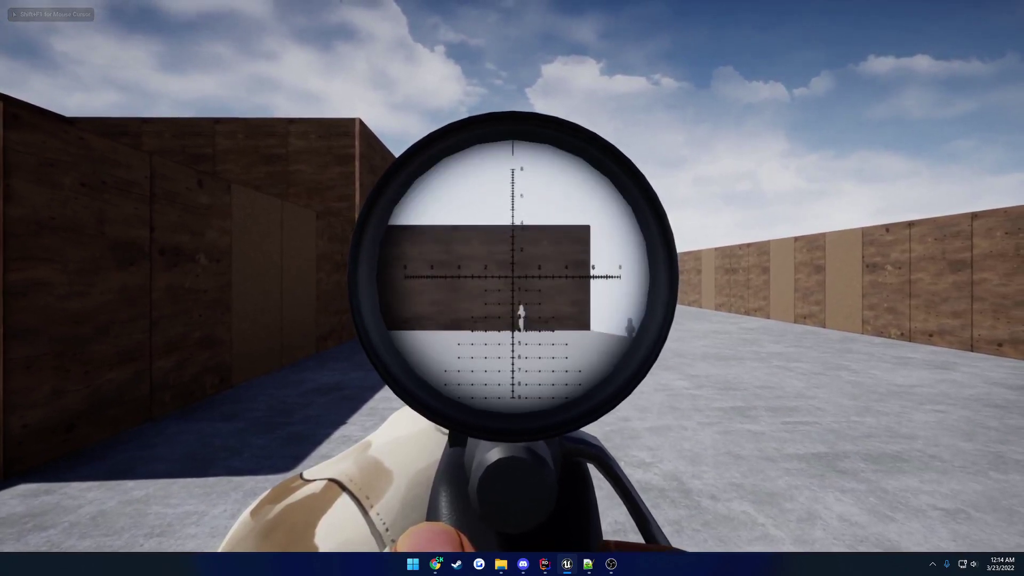
{"action": "scroll", "coordinate": [512, 288], "scroll_direction": "down", "scroll_amount": 3}
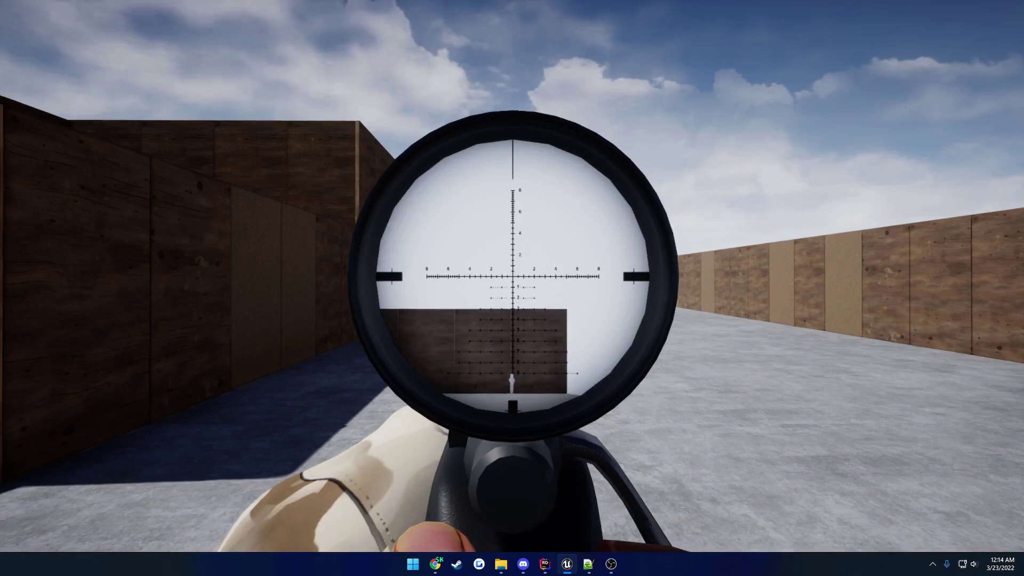
{"action": "left_click", "coordinate": [512, 288]}
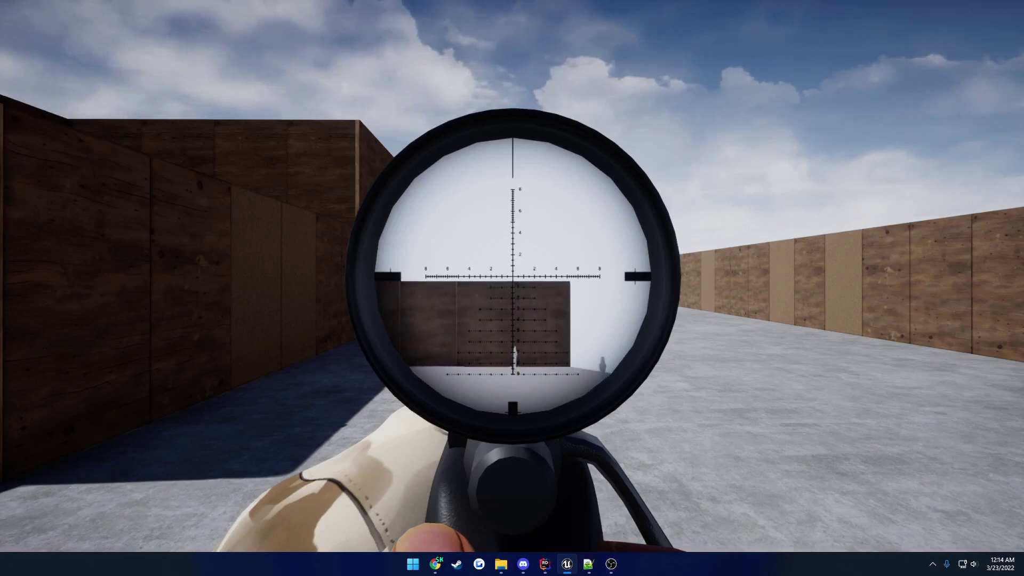
{"action": "right_click", "coordinate": [512, 288]}
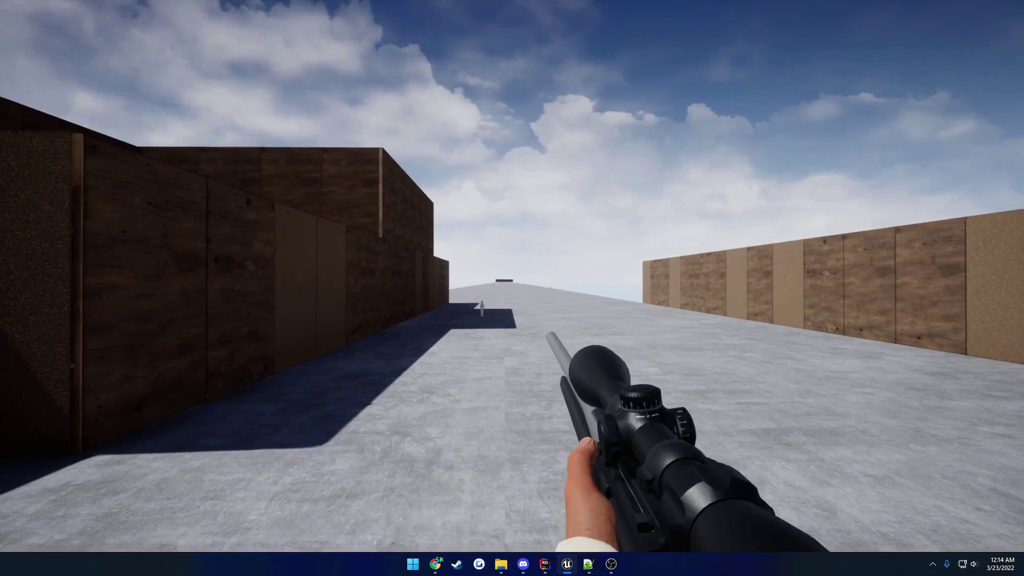
Point out the scope's turrets with the freed cursor, then aim again and fire at the distant target
{"action": "key", "text": "shift+F1"}
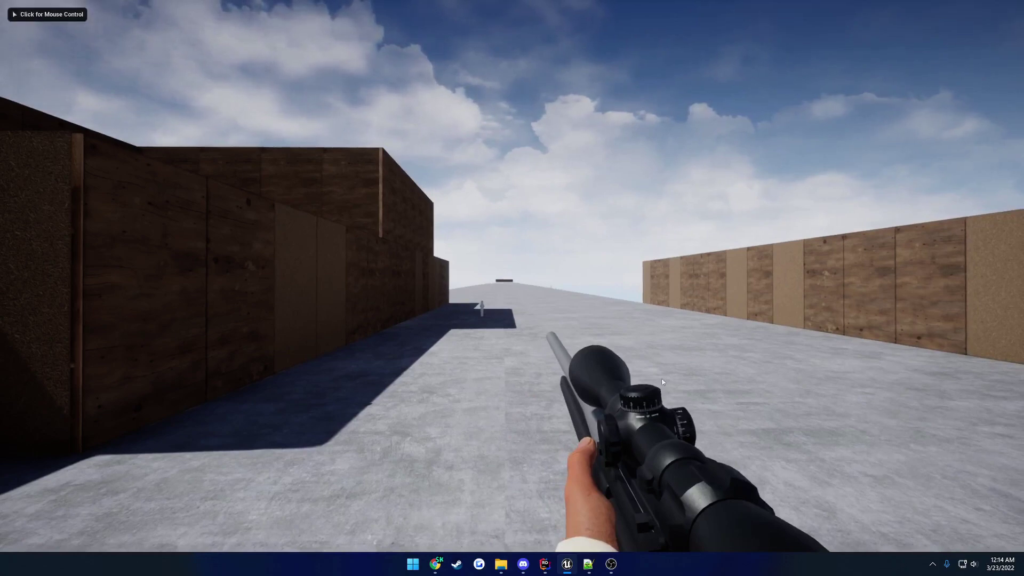
{"action": "left_click", "coordinate": [690, 341]}
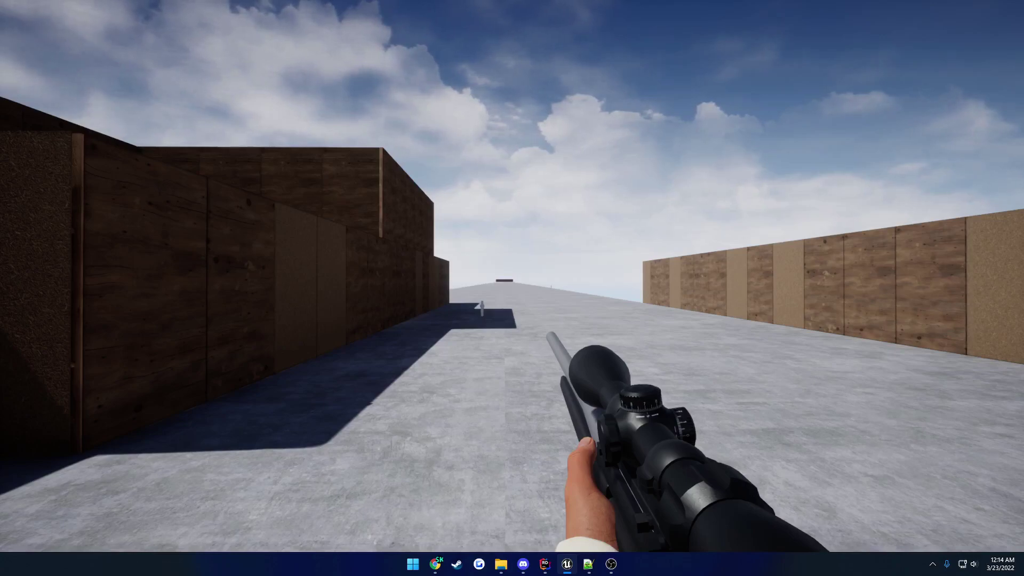
{"action": "right_click", "coordinate": [512, 288]}
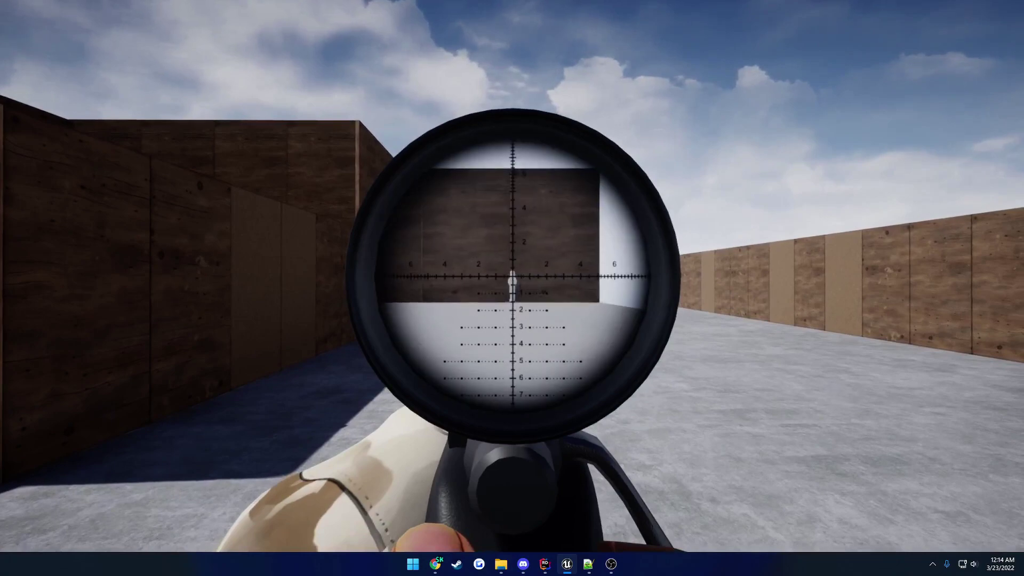
{"action": "left_click", "coordinate": [513, 277]}
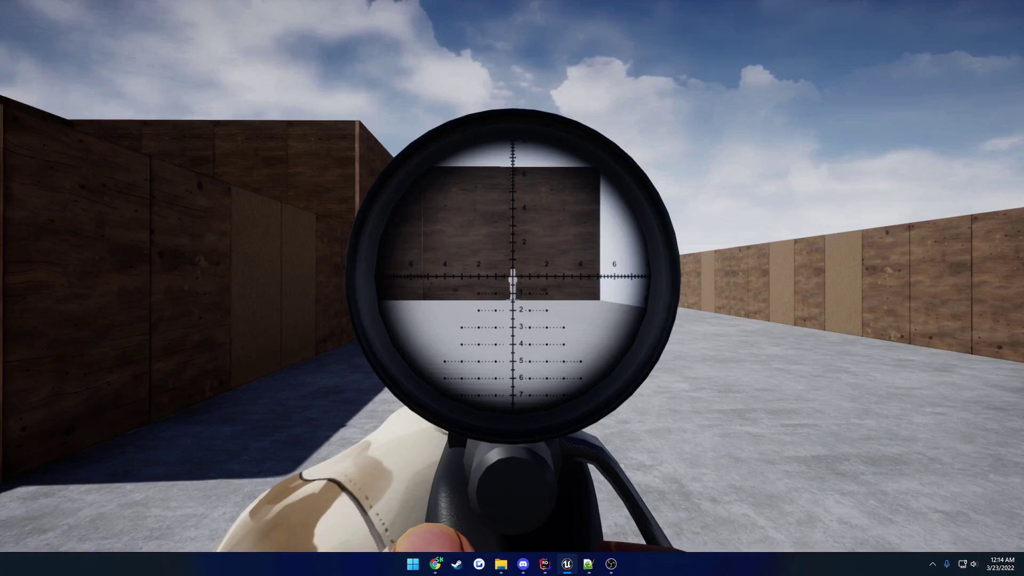
Lower the rifle and highlight the talking points "flashlight blinding" and "shake curve" in the Notepad++ notes
{"action": "right_click", "coordinate": [512, 288]}
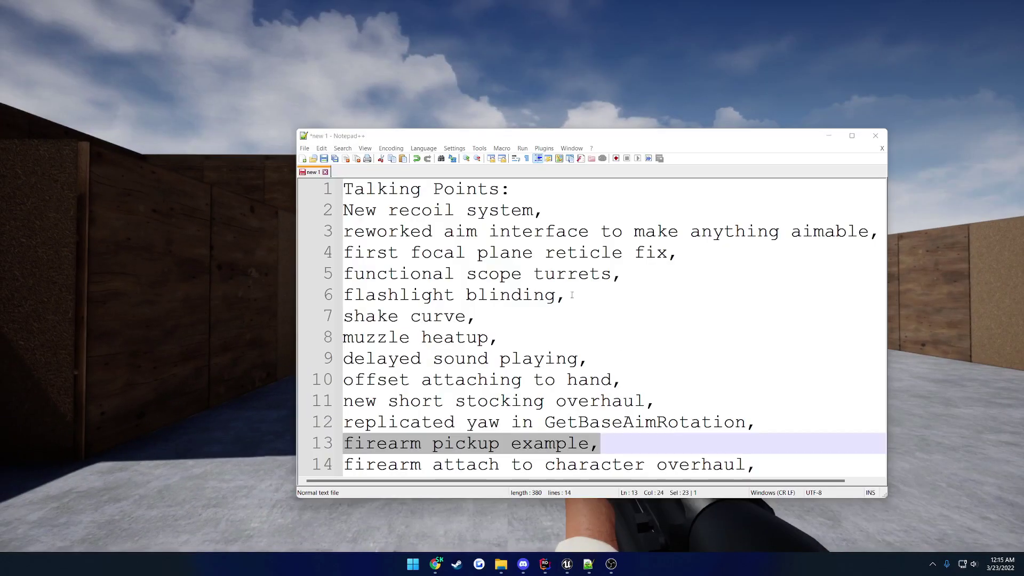
{"action": "left_click_drag", "start_coordinate": [572, 295], "coordinate": [329, 297]}
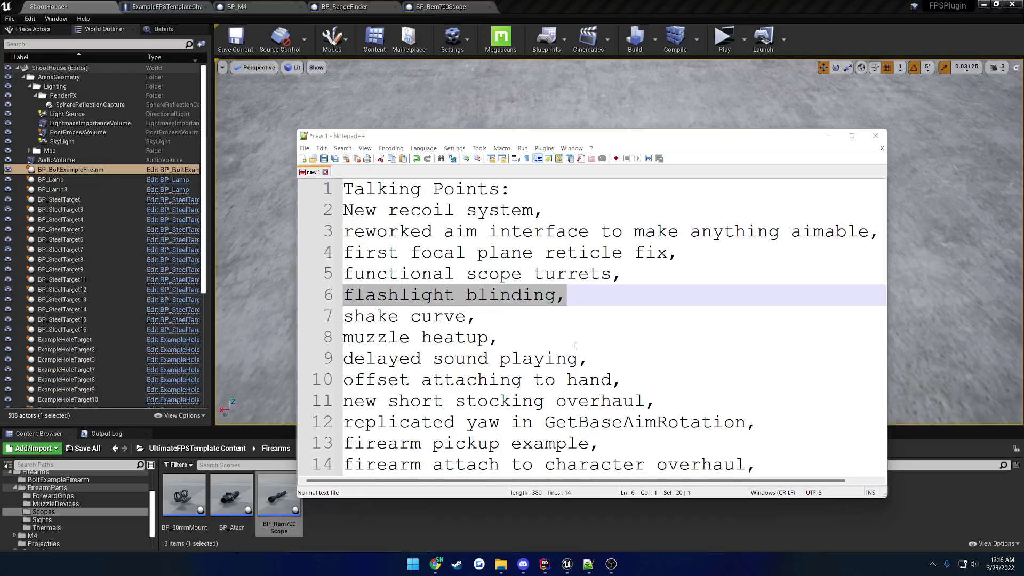
{"action": "left_click_drag", "start_coordinate": [492, 319], "coordinate": [365, 316]}
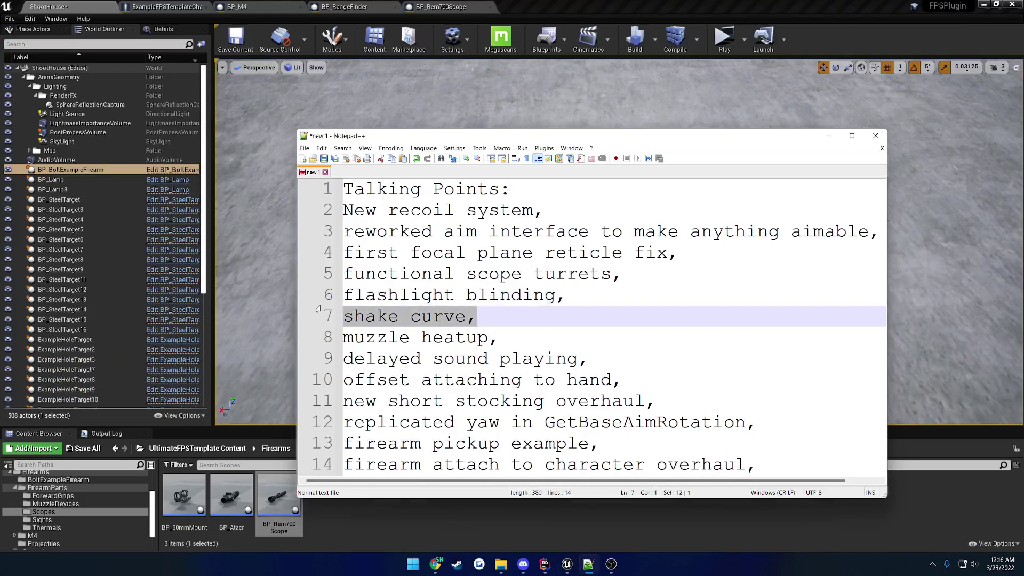
Play the ShootHouse level in the selected viewport at full screen and demonstrate aiming the M4's holographic sight
{"action": "left_click", "coordinate": [744, 41]}
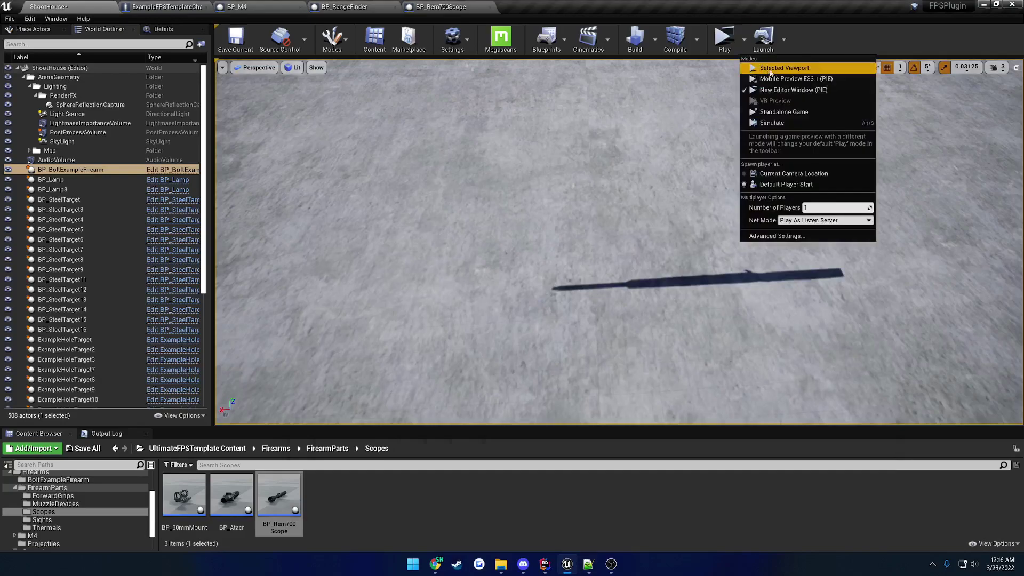
{"action": "left_click", "coordinate": [771, 69]}
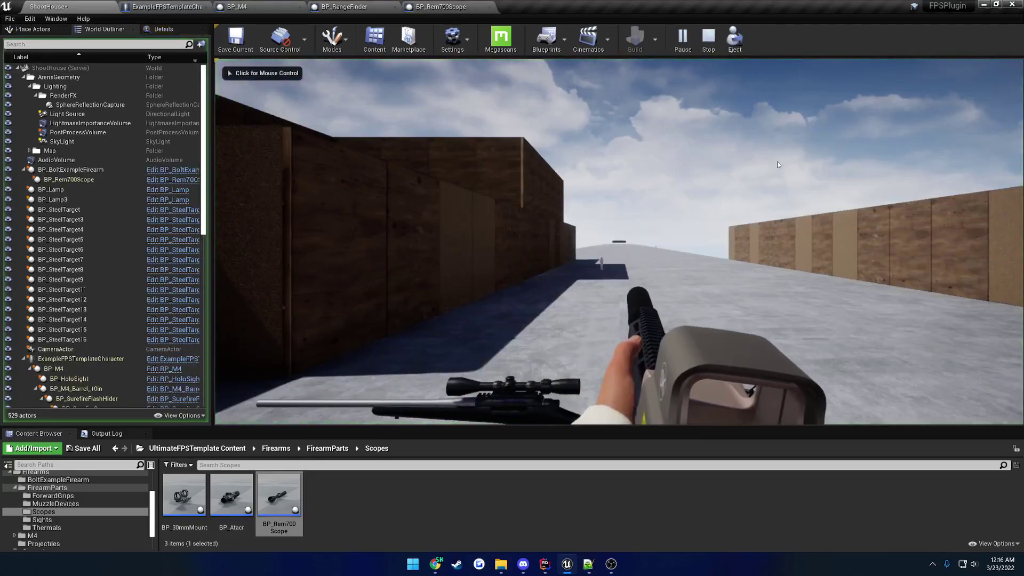
{"action": "key", "text": "F11"}
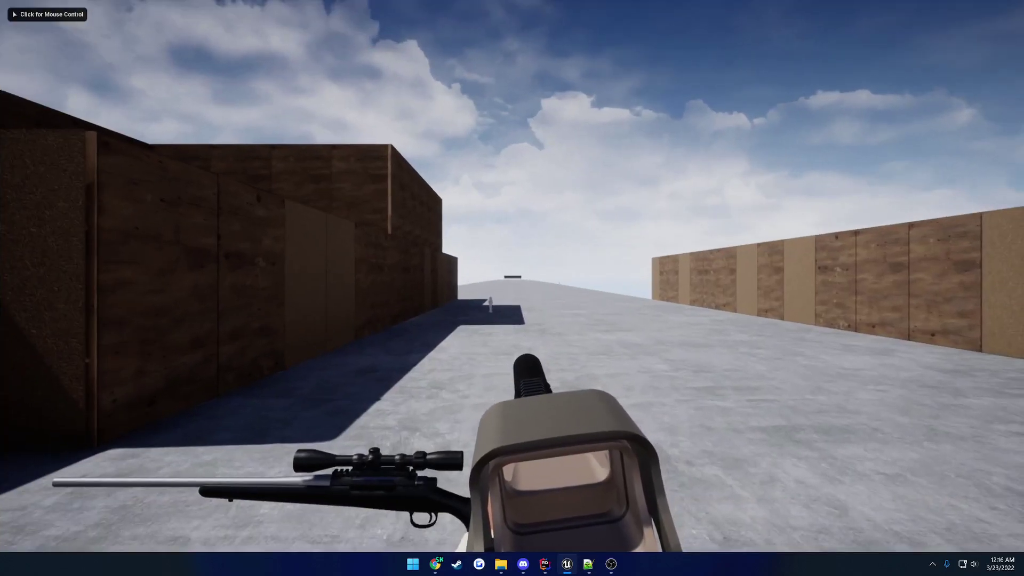
{"action": "right_click", "coordinate": [512, 288]}
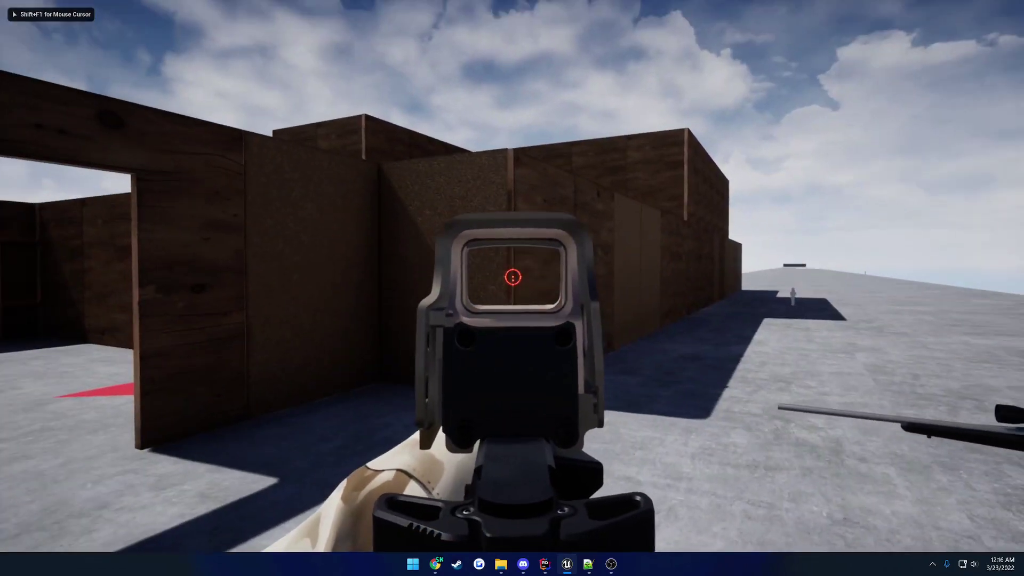
{"action": "key", "text": "r"}
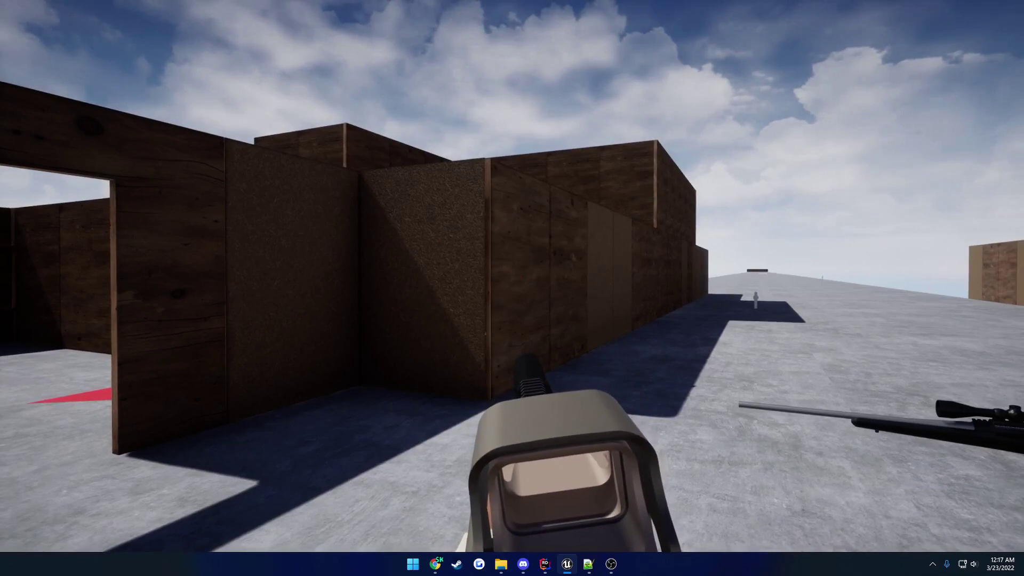
End the play session and open the C_M4_Shake curve from BP_M4's Curve and Shake Settings
{"action": "key", "text": "F11"}
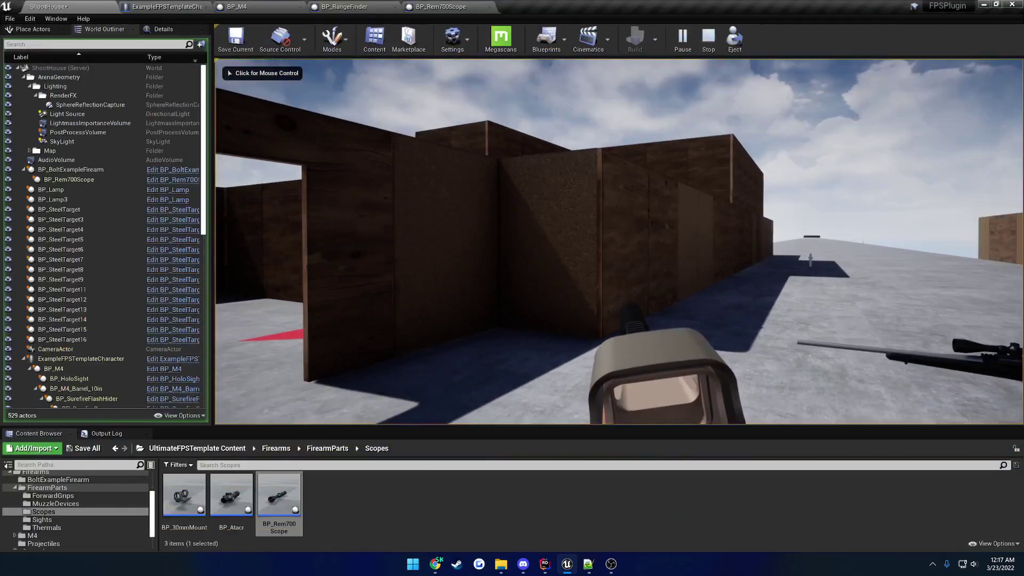
{"action": "key", "text": "Escape"}
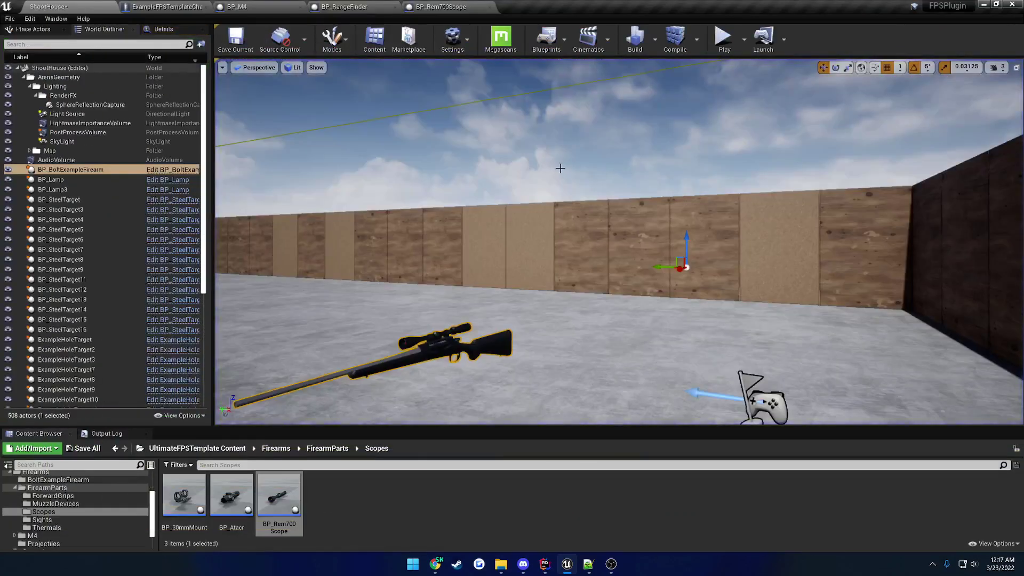
{"action": "left_click", "coordinate": [261, 8]}
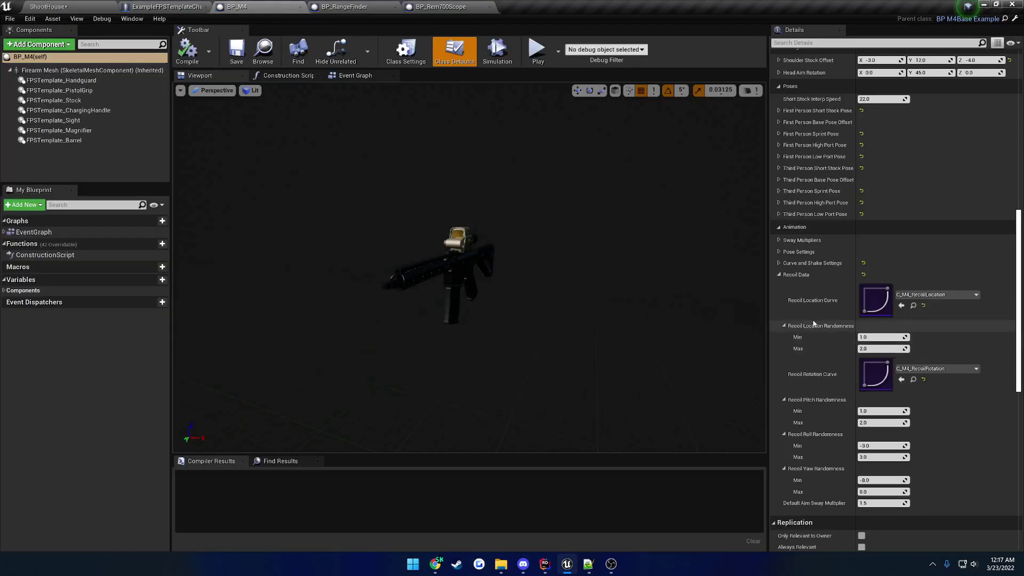
{"action": "left_click", "coordinate": [779, 264]}
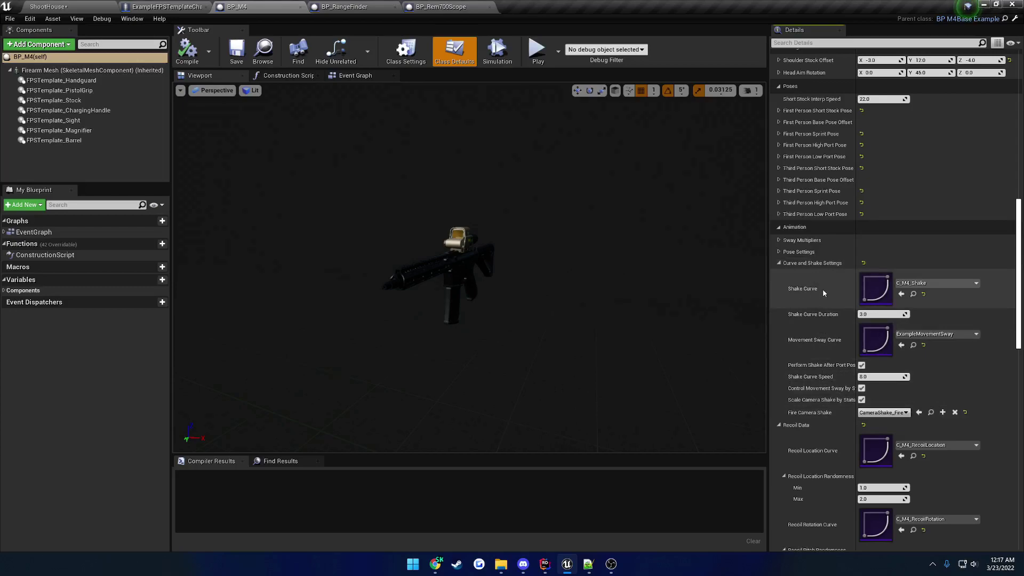
{"action": "left_click", "coordinate": [913, 294]}
{"action": "double_click", "coordinate": [473, 497]}
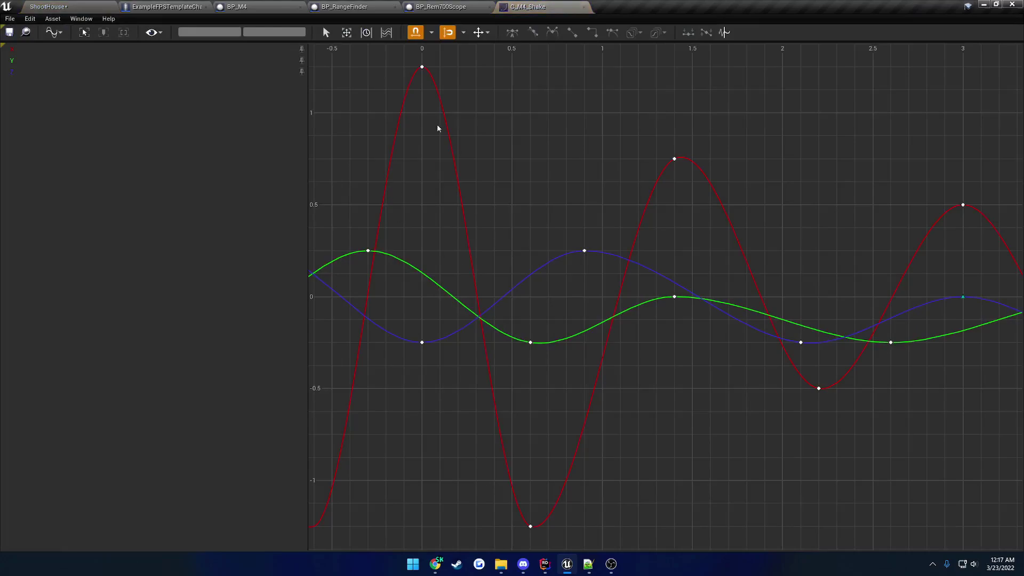
Examine the whole shake curve, then return to BP_M4 and point out its Perform Shake After Port Pose setting
{"action": "right_click_drag", "start_coordinate": [899, 322], "coordinate": [587, 302]}
{"action": "key", "text": "f"}
{"action": "left_click", "coordinate": [259, 6]}
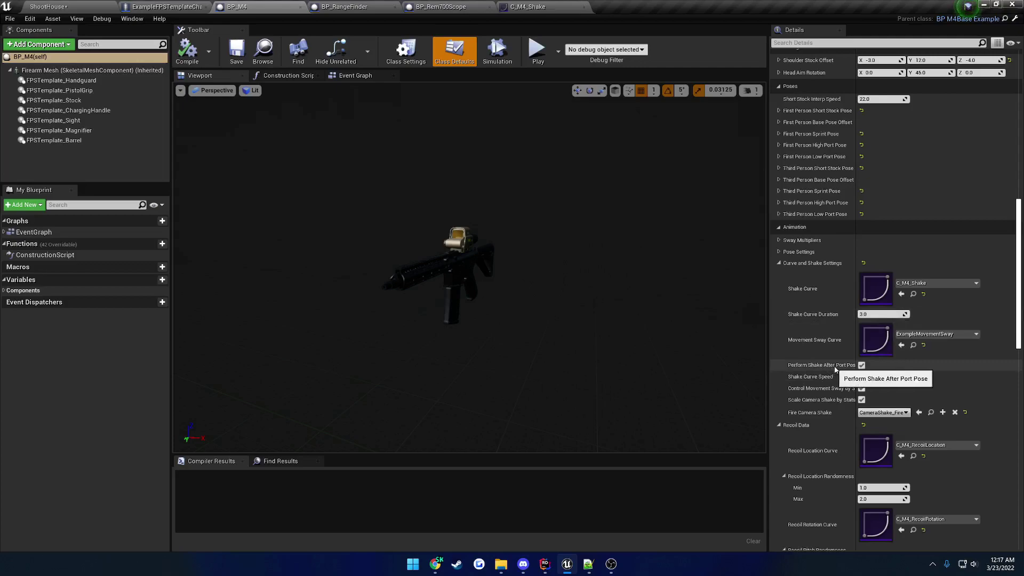
{"action": "left_click_drag", "start_coordinate": [856, 354], "coordinate": [871, 356]}
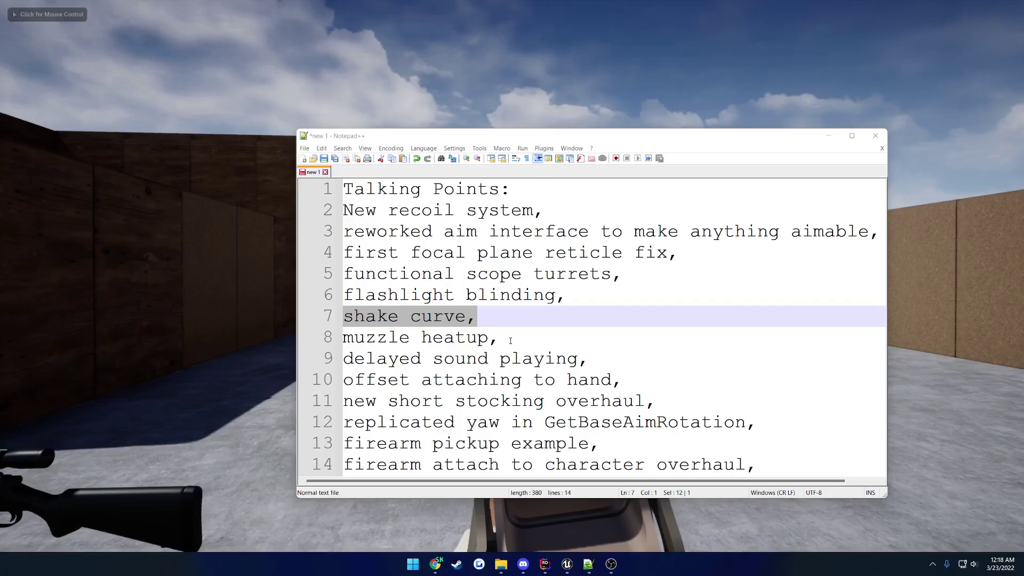
Highlight "muzzle heatup" in the talking points, return to the game, fire the M4 and raise it to show the suppressor
{"action": "left_click", "coordinate": [315, 338]}
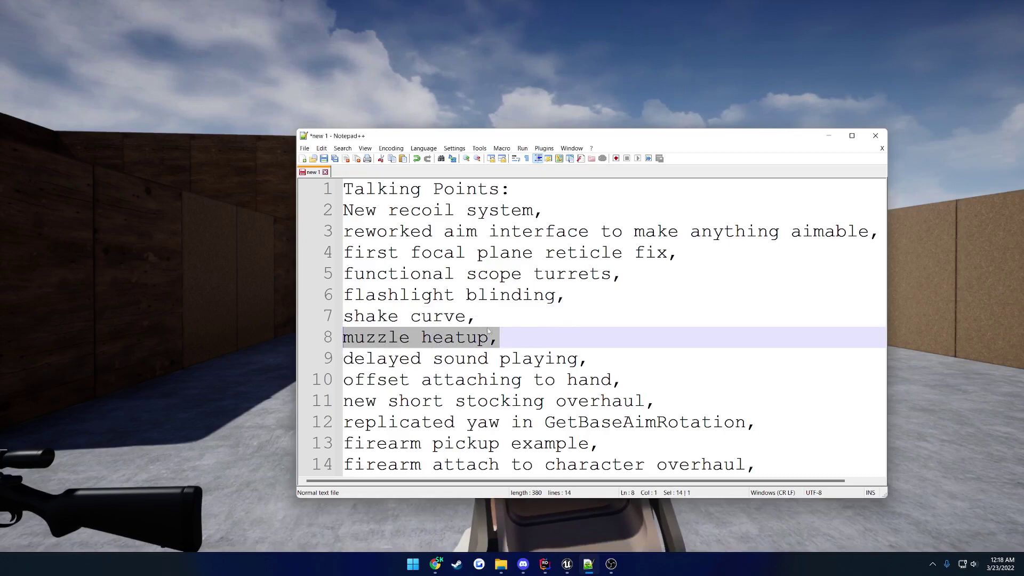
{"action": "left_click", "coordinate": [265, 296]}
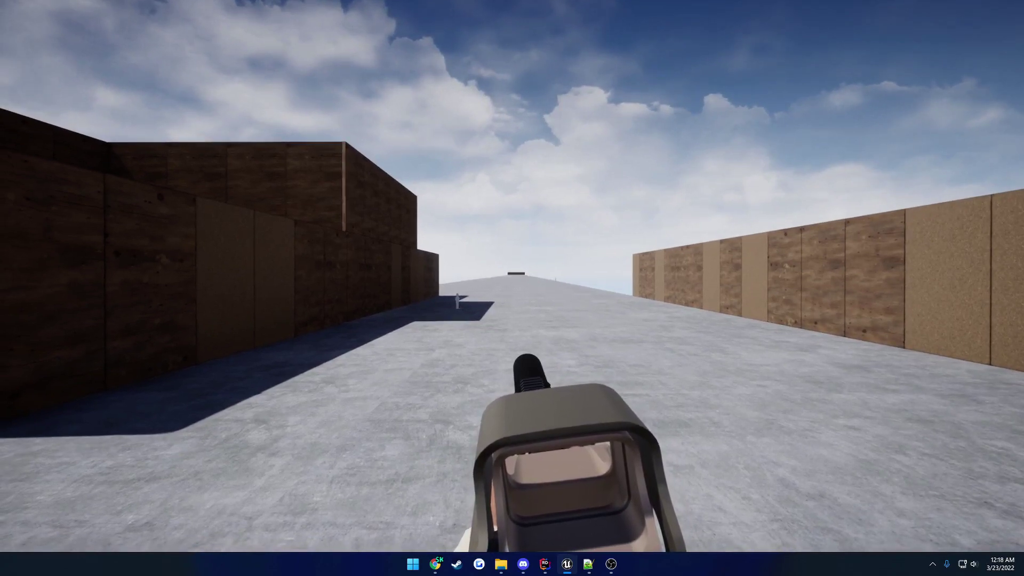
{"action": "left_click", "coordinate": [512, 288]}
{"action": "left_click", "coordinate": [512, 288]}
{"action": "left_click", "coordinate": [512, 288]}
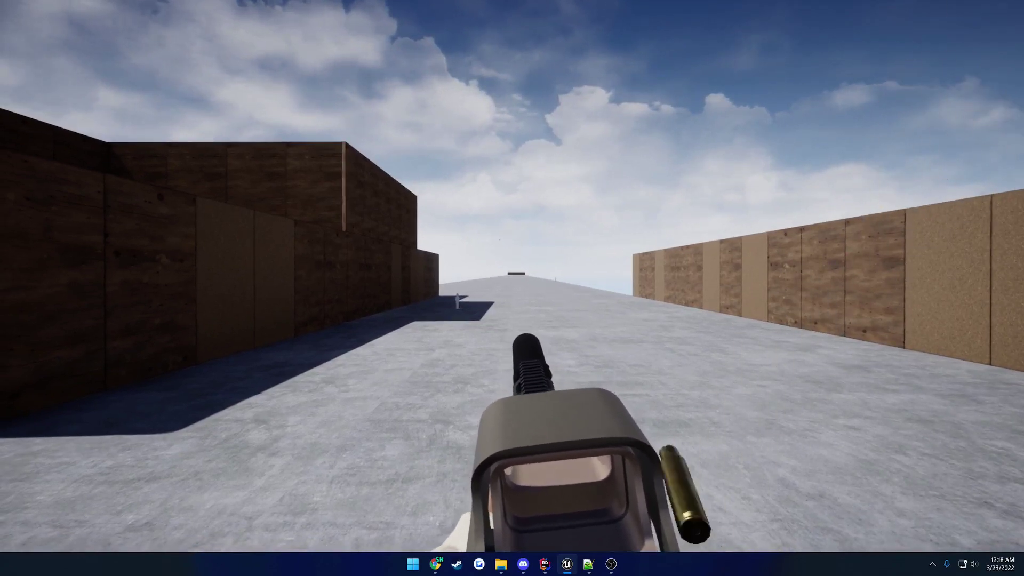
{"action": "key", "text": "r"}
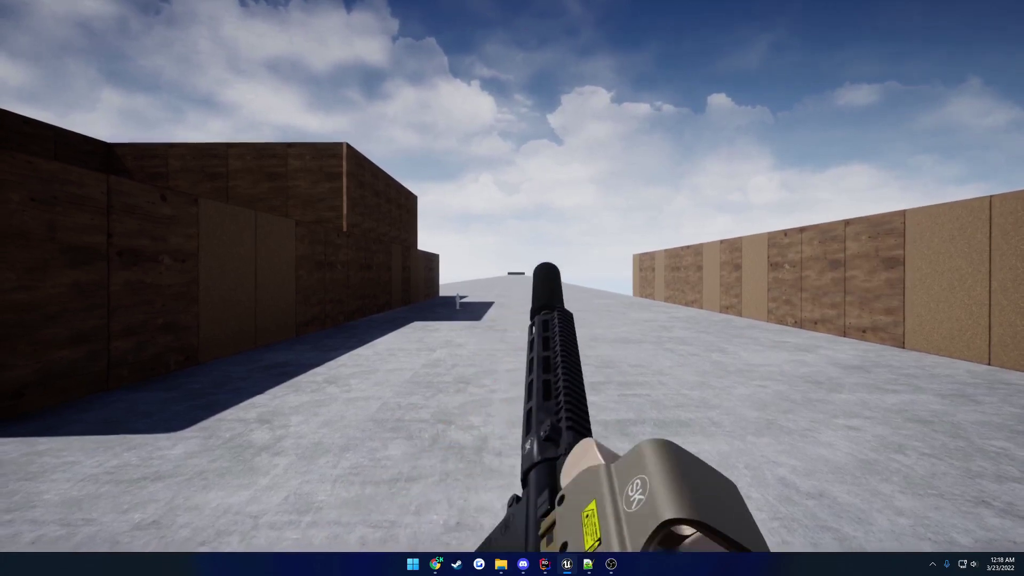
Fire a longer series of shots to heat the M4's suppressor and tilt the rifle to show the muzzle
{"action": "right_click", "coordinate": [512, 288]}
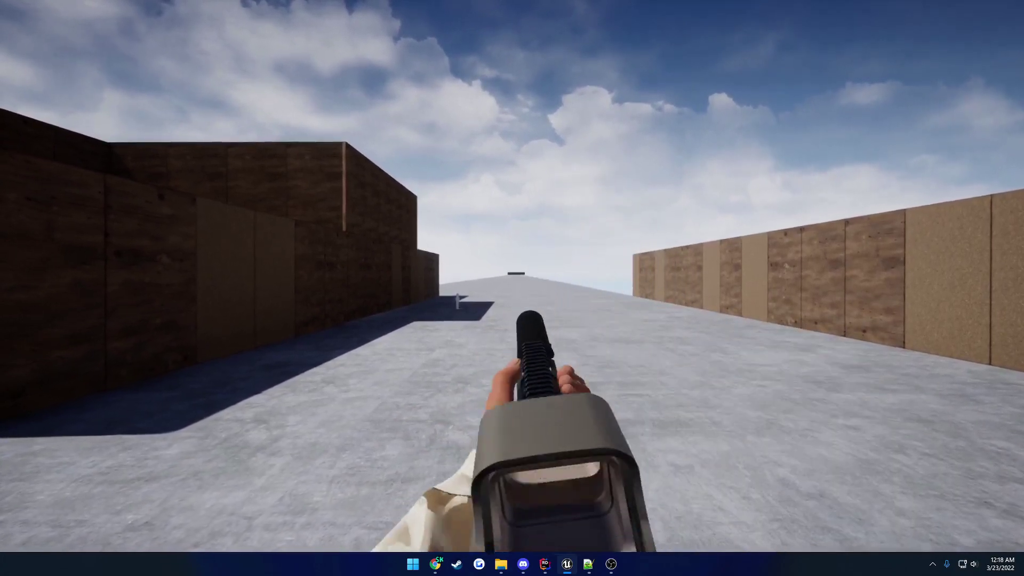
{"action": "left_click", "coordinate": [512, 288]}
{"action": "left_click", "coordinate": [512, 288]}
{"action": "left_click", "coordinate": [512, 289]}
{"action": "left_click", "coordinate": [512, 288]}
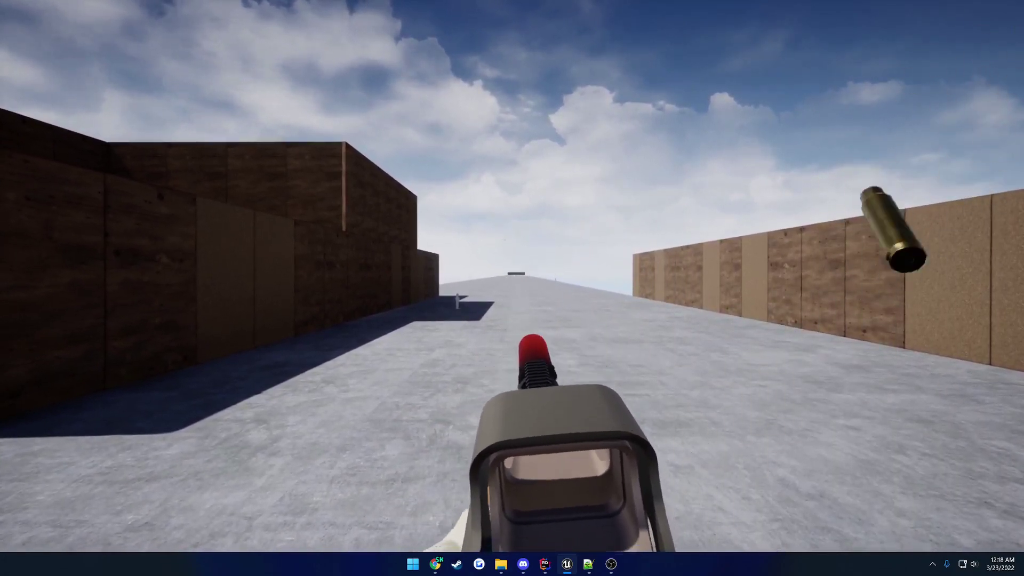
{"action": "key", "text": "r"}
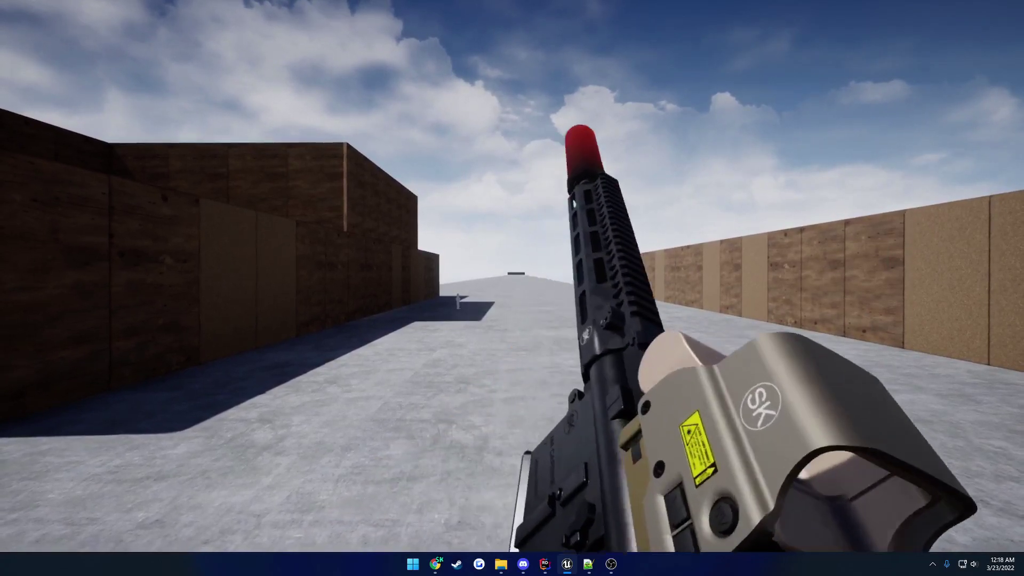
Aim through the holographic sight, fire more rounds and move around with the smoking suppressor in view
{"action": "right_click", "coordinate": [512, 288]}
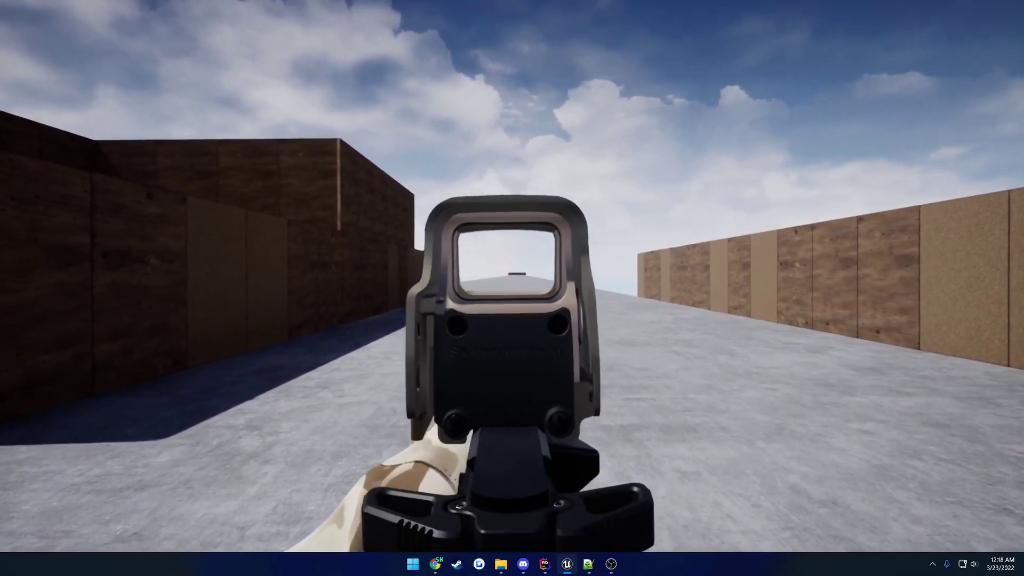
{"action": "left_click", "coordinate": [513, 288]}
{"action": "left_click", "coordinate": [512, 288]}
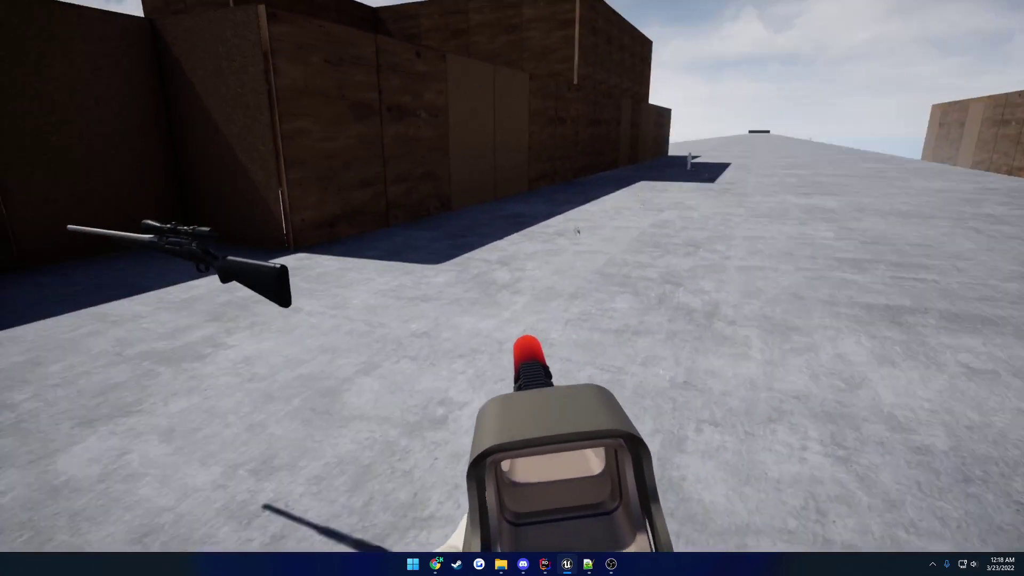
{"action": "left_click", "coordinate": [512, 288]}
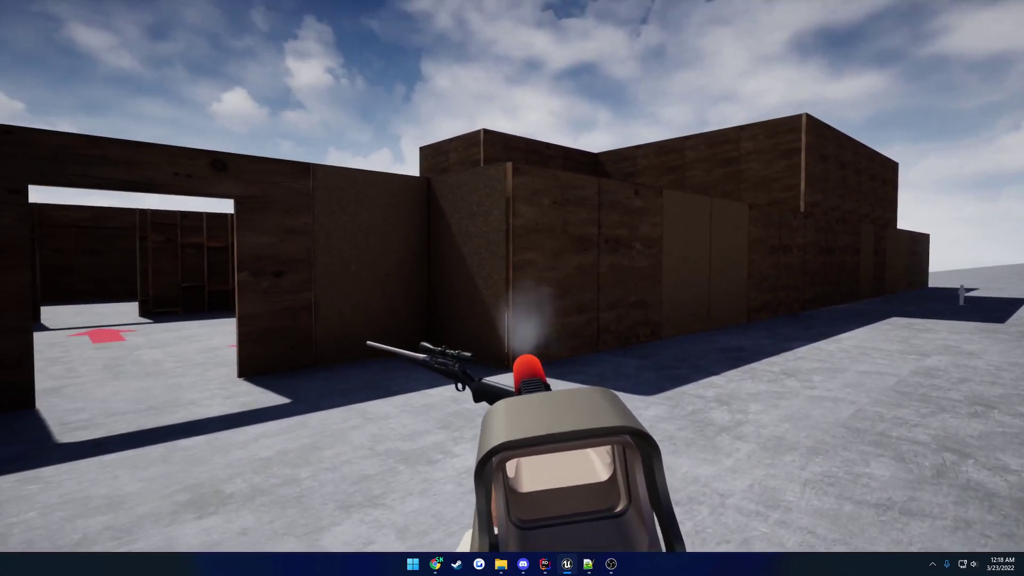
{"action": "key", "text": "w"}
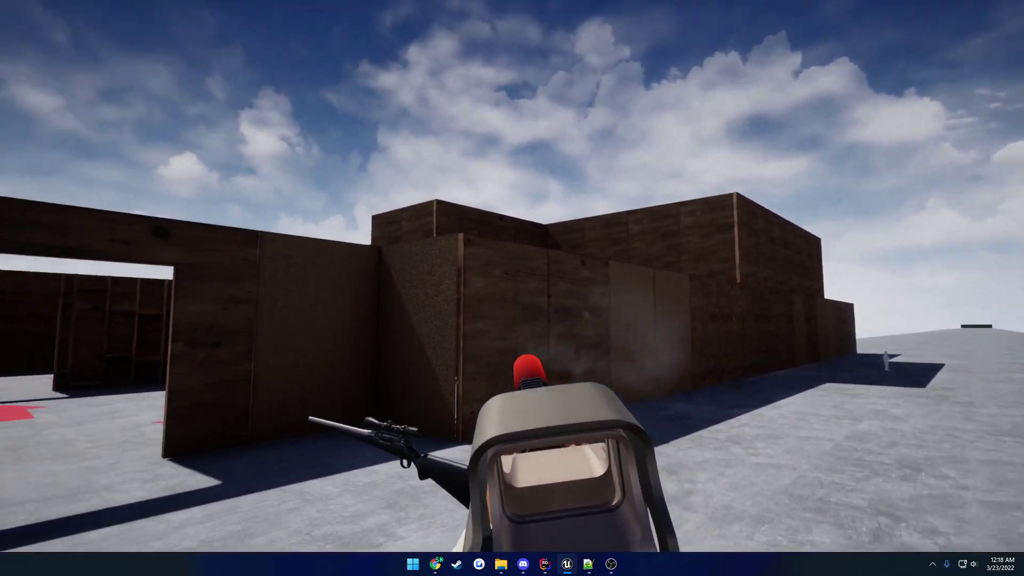
{"action": "key", "text": "d"}
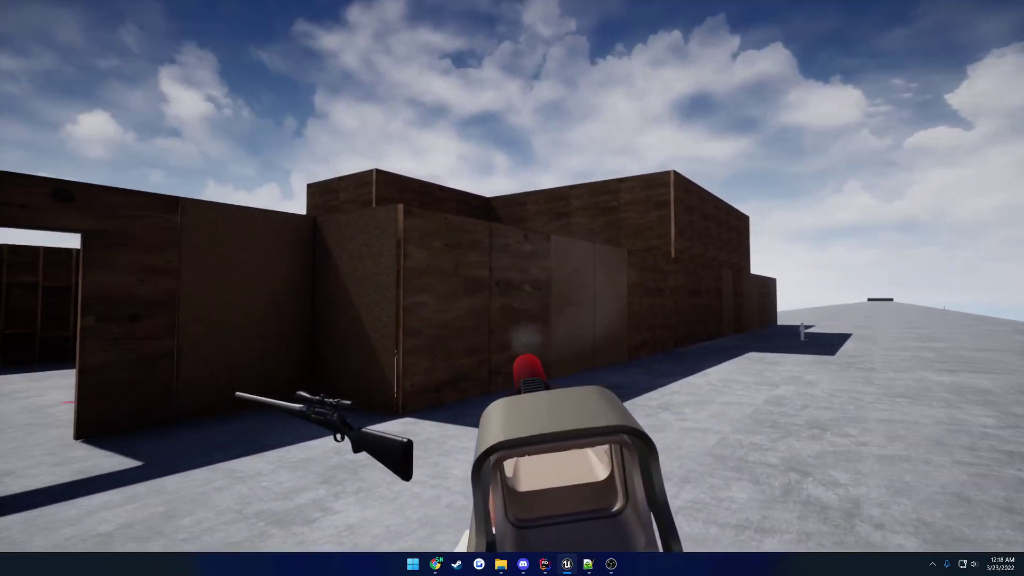
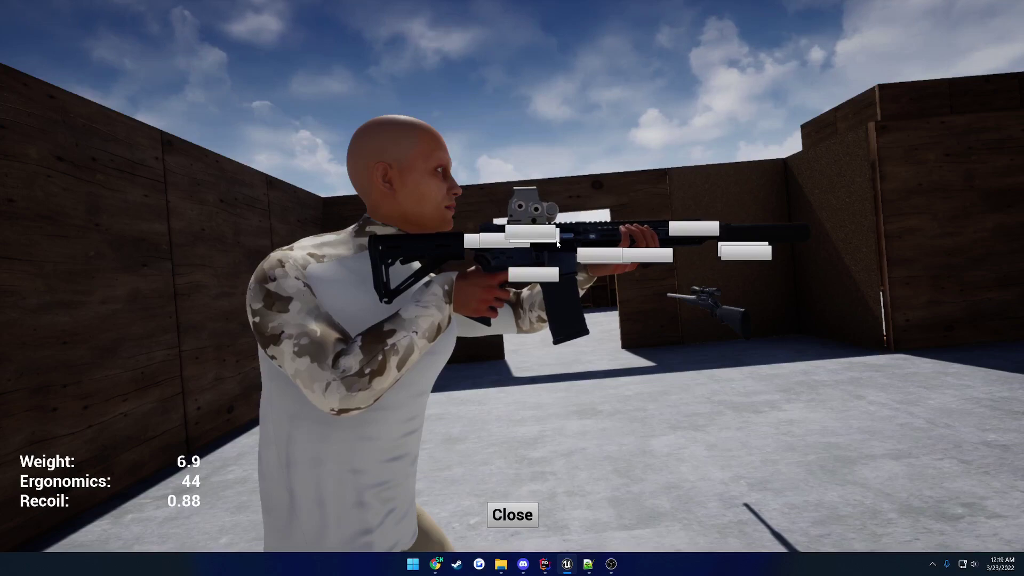
Replace the M4's holographic sight with the magnified SK scope and close the weapon customization screen
{"action": "left_click", "coordinate": [538, 235]}
{"action": "left_click", "coordinate": [540, 353]}
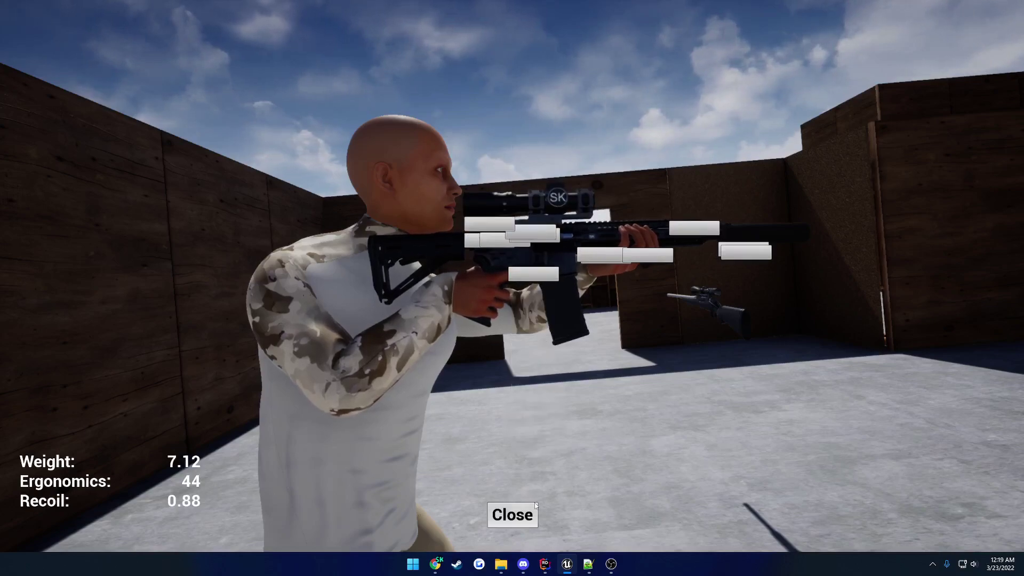
{"action": "left_click", "coordinate": [512, 515]}
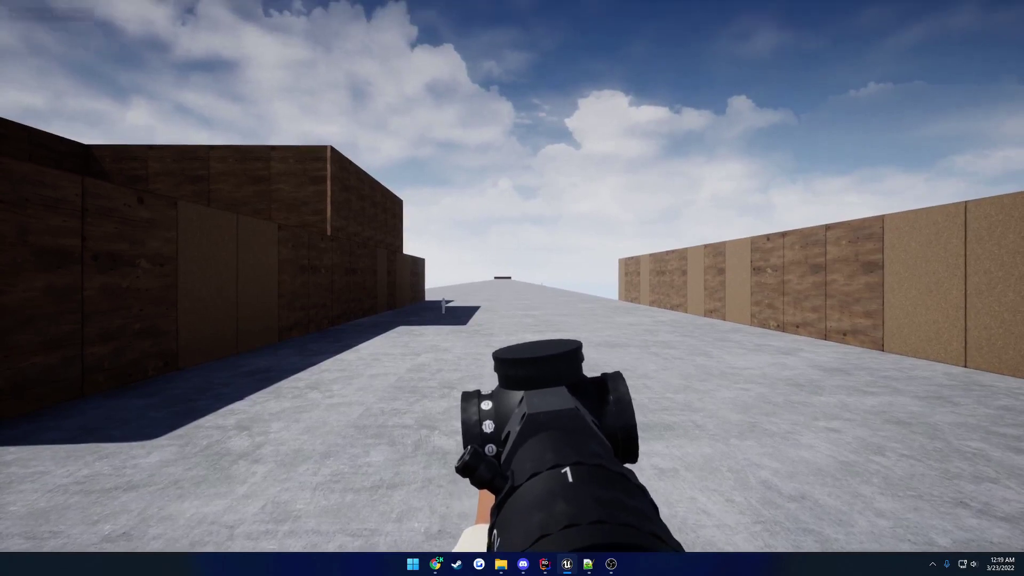
Aim through the M4's new scope, change its magnification, tilt the rifle to show the turrets, and fire downrange
{"action": "right_click", "coordinate": [512, 288]}
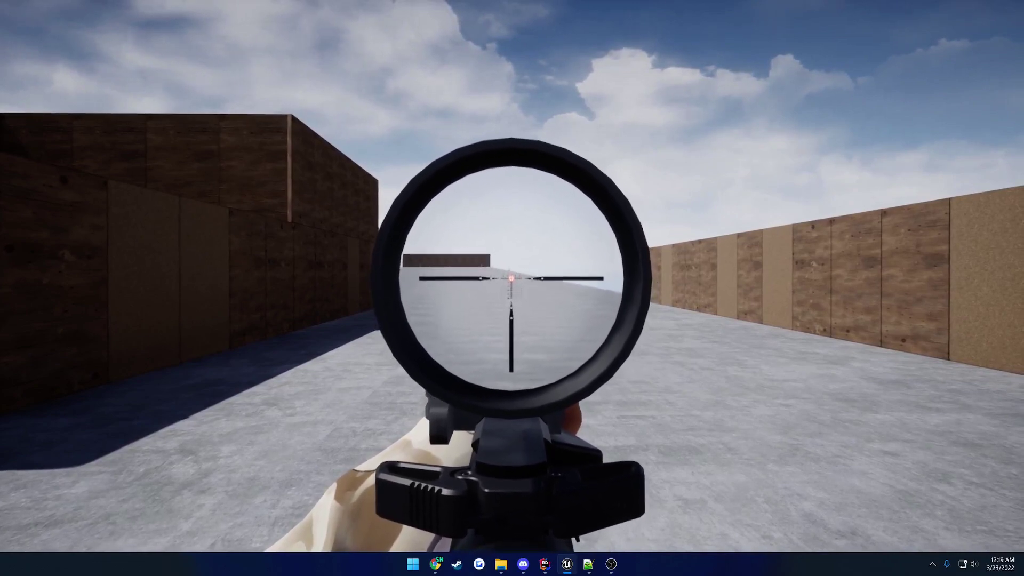
{"action": "scroll", "coordinate": [513, 288], "scroll_direction": "down", "scroll_amount": 1}
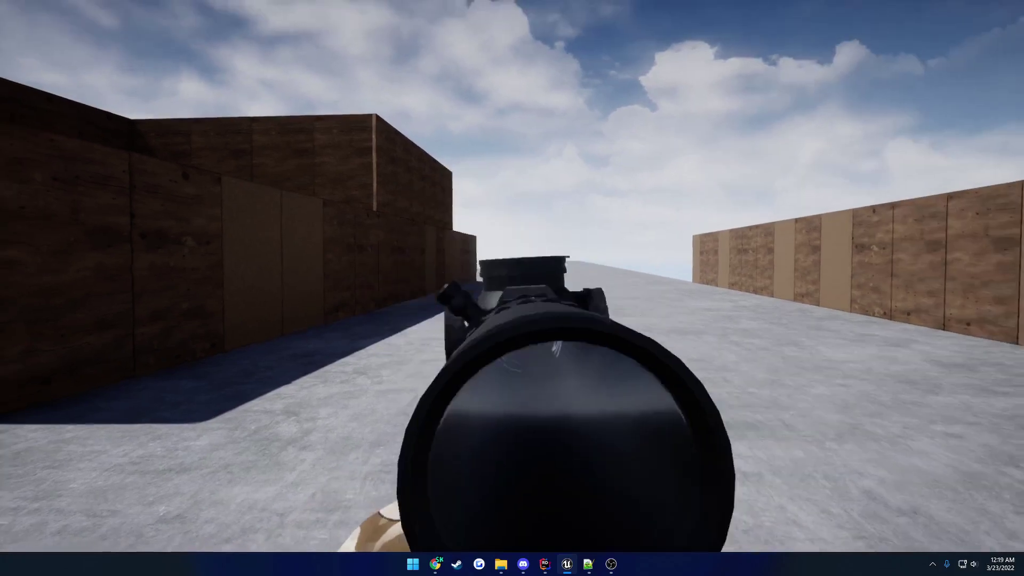
{"action": "key", "text": "r"}
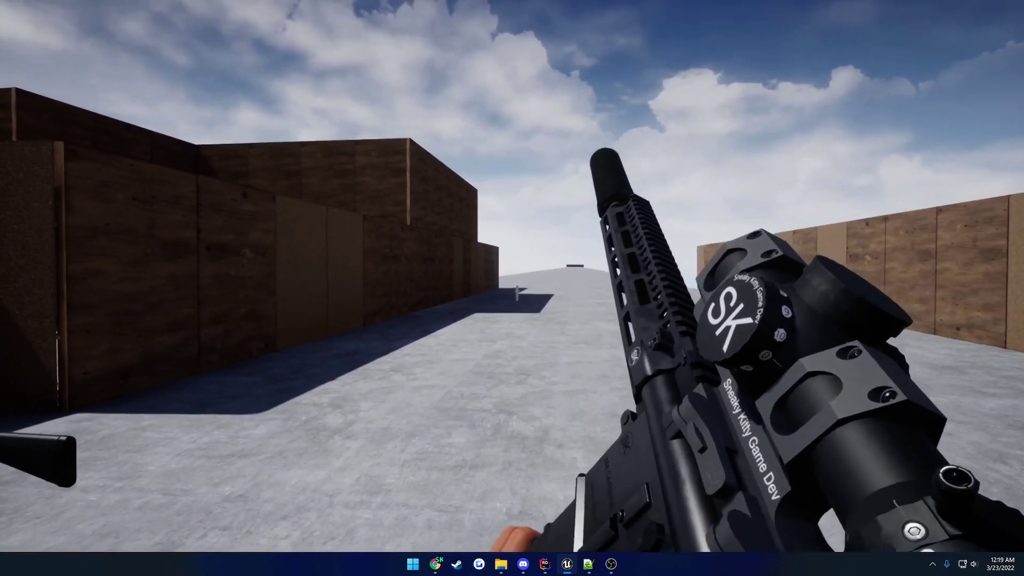
{"action": "right_click", "coordinate": [512, 288]}
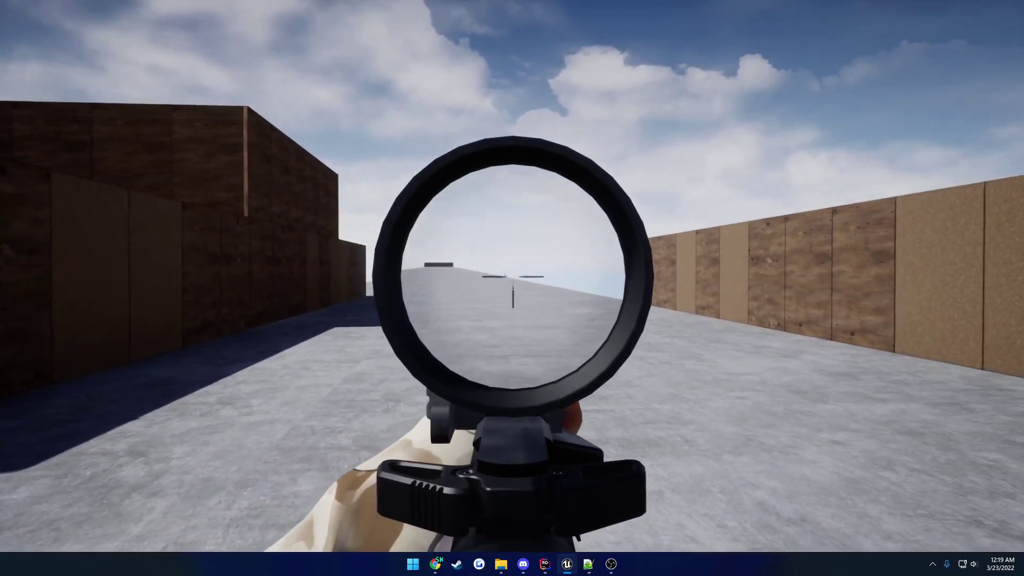
{"action": "scroll", "coordinate": [512, 288], "scroll_direction": "up", "scroll_amount": 3}
{"action": "left_click", "coordinate": [512, 277]}
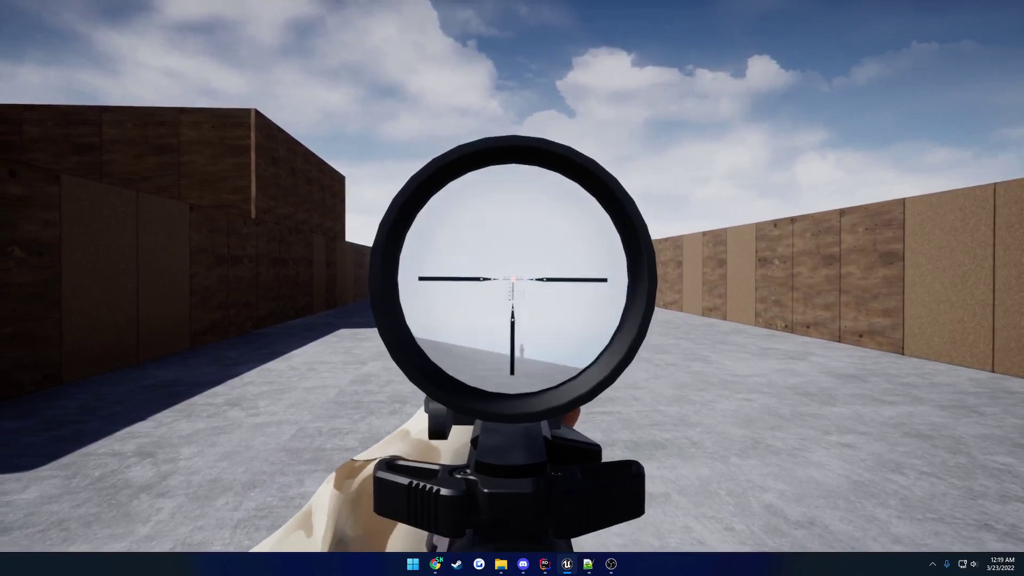
Increase the scope's magnification while aiming downrange, fire two shots past the distant targets, and lower the rifle
{"action": "scroll", "coordinate": [512, 277], "scroll_direction": "up", "scroll_amount": 2}
{"action": "scroll", "coordinate": [513, 277], "scroll_direction": "up", "scroll_amount": 1}
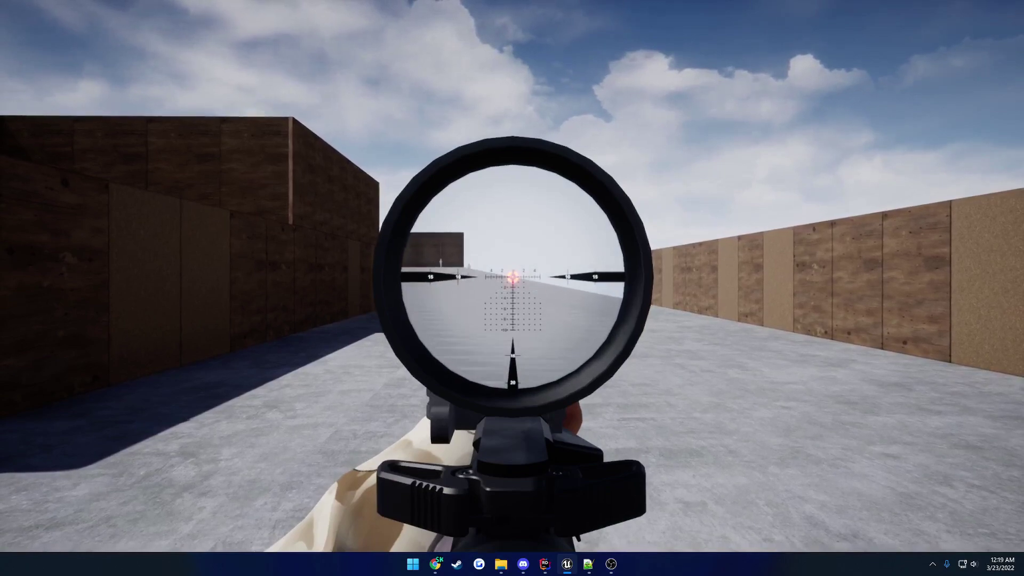
{"action": "left_click", "coordinate": [512, 278]}
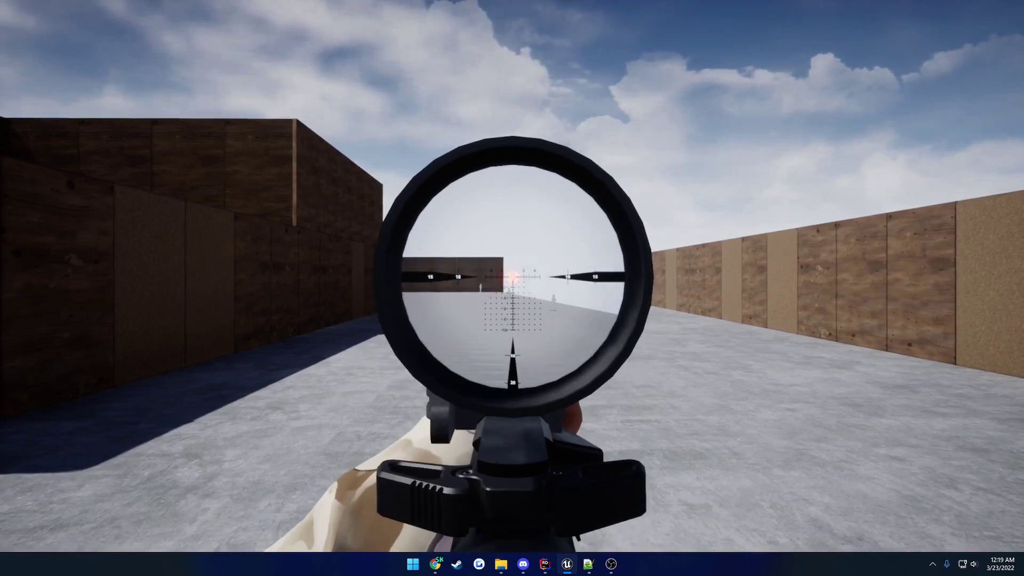
{"action": "left_click", "coordinate": [512, 277]}
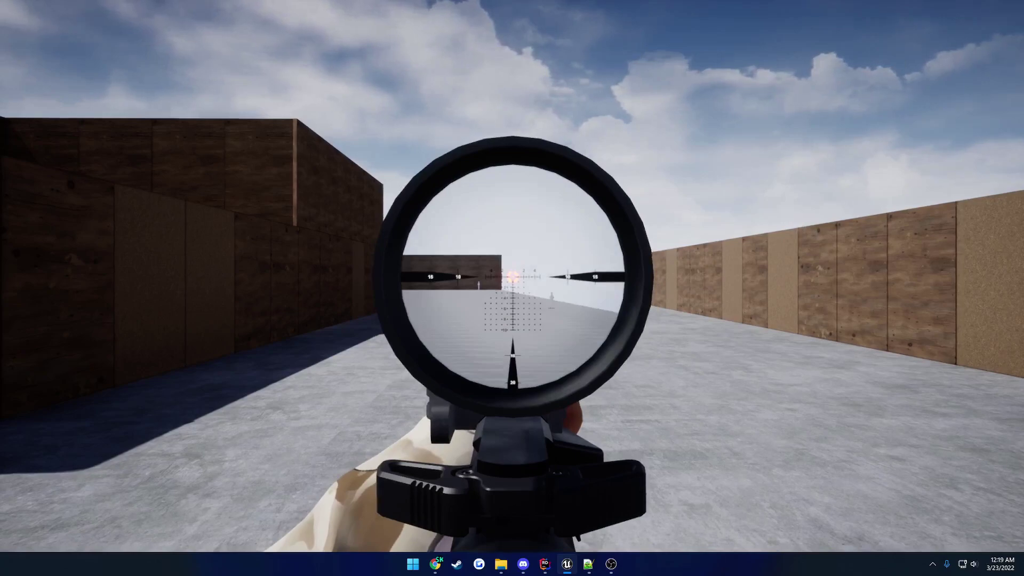
{"action": "right_click", "coordinate": [512, 277]}
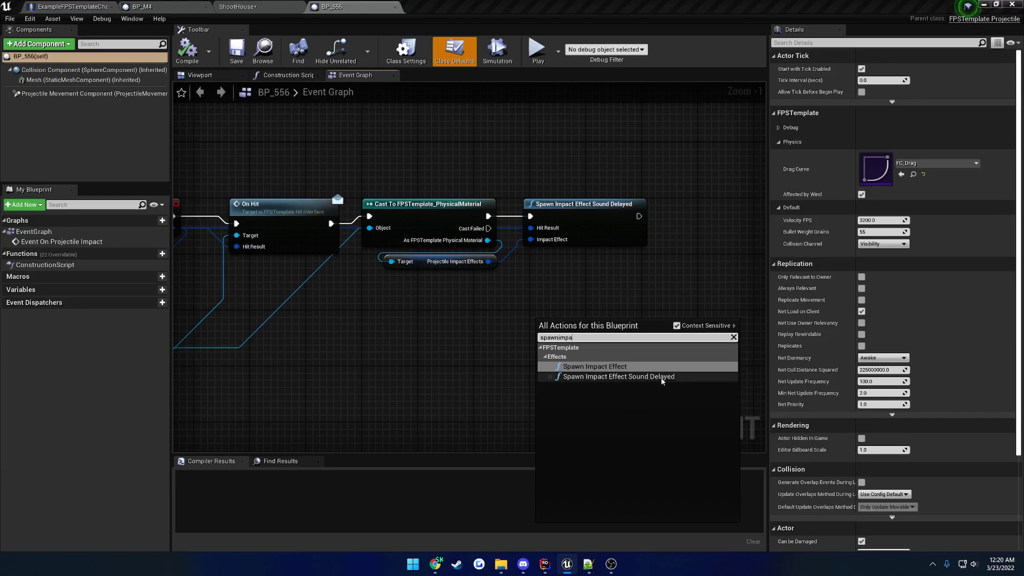
Place a Spawn Impact Effect node beneath the Spawn Impact Effect Sound Delayed node in BP_556's event graph and delete it again
{"action": "left_click", "coordinate": [595, 366]}
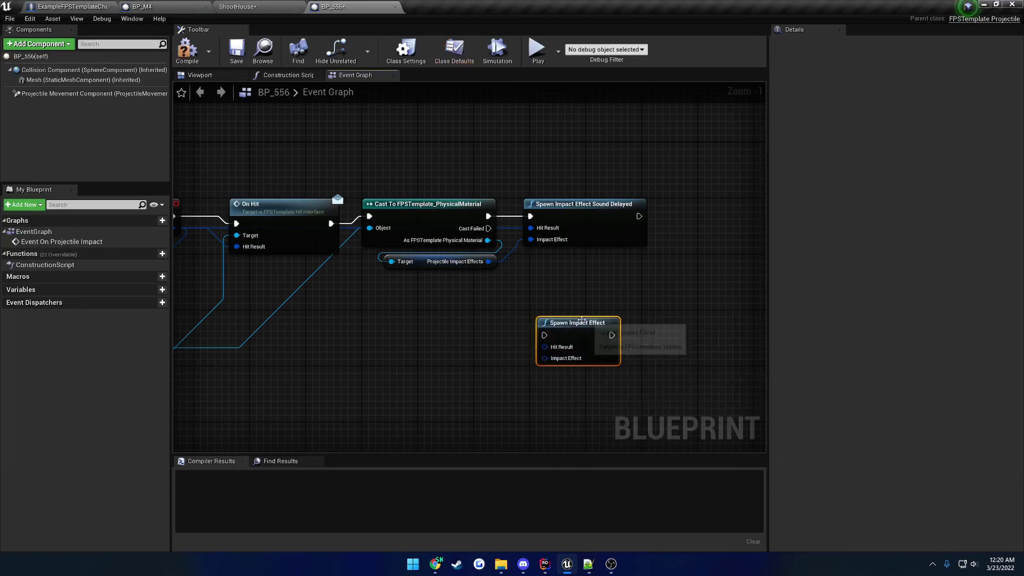
{"action": "left_click_drag", "start_coordinate": [582, 320], "coordinate": [569, 264]}
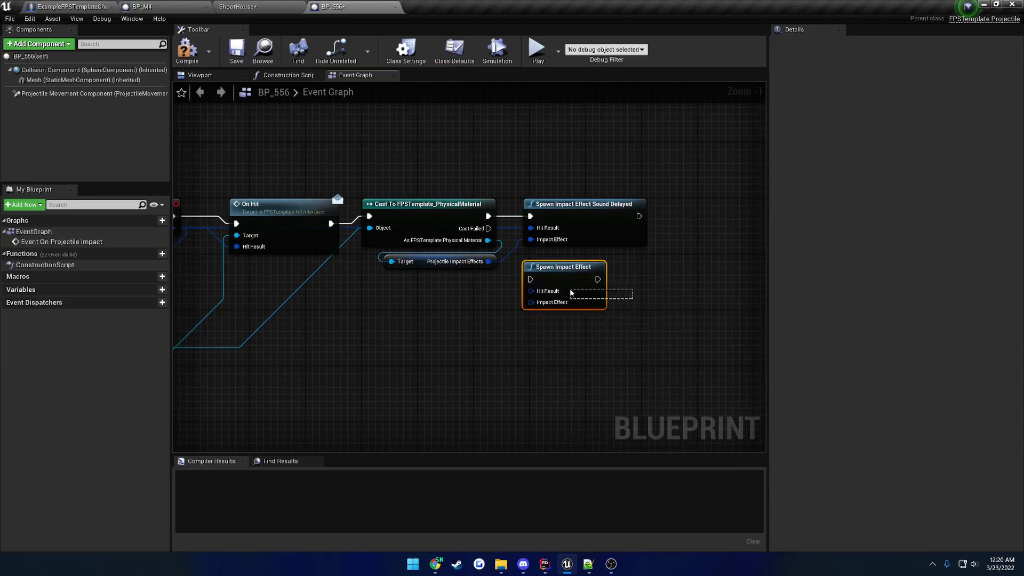
{"action": "key", "text": "Delete"}
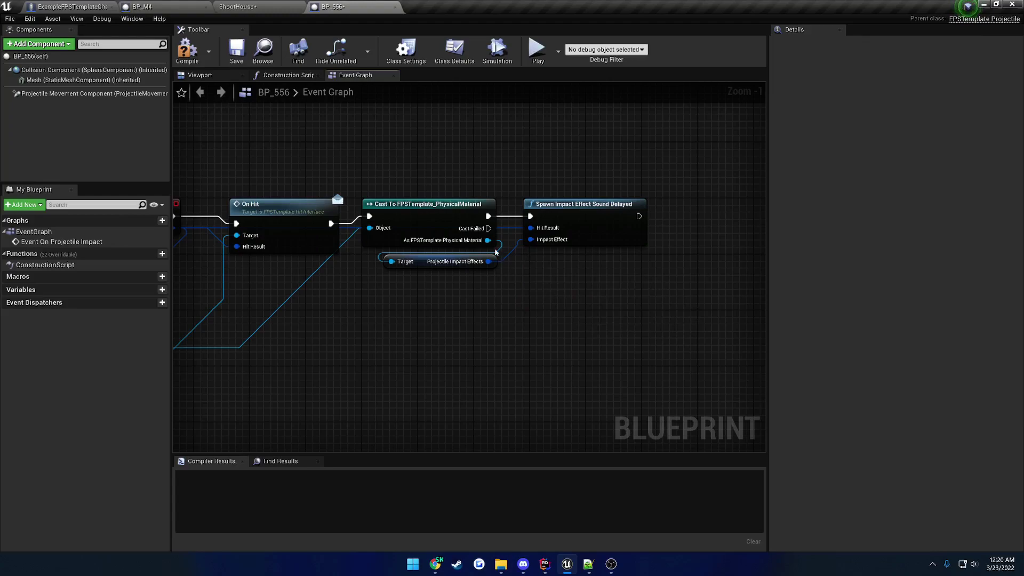
{"action": "right_click_drag", "start_coordinate": [497, 253], "coordinate": [552, 255]}
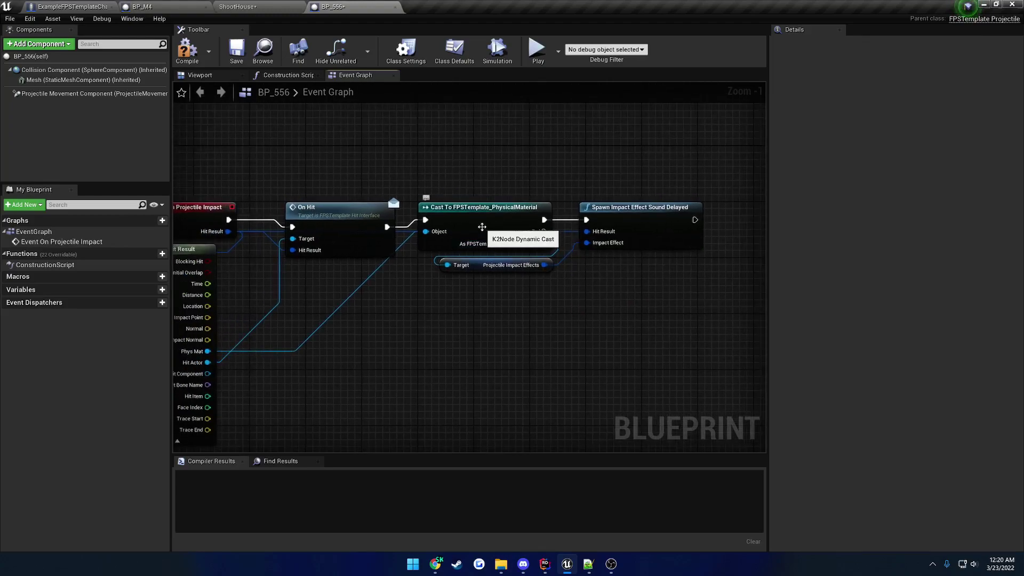
{"action": "right_click_drag", "start_coordinate": [481, 227], "coordinate": [480, 203]}
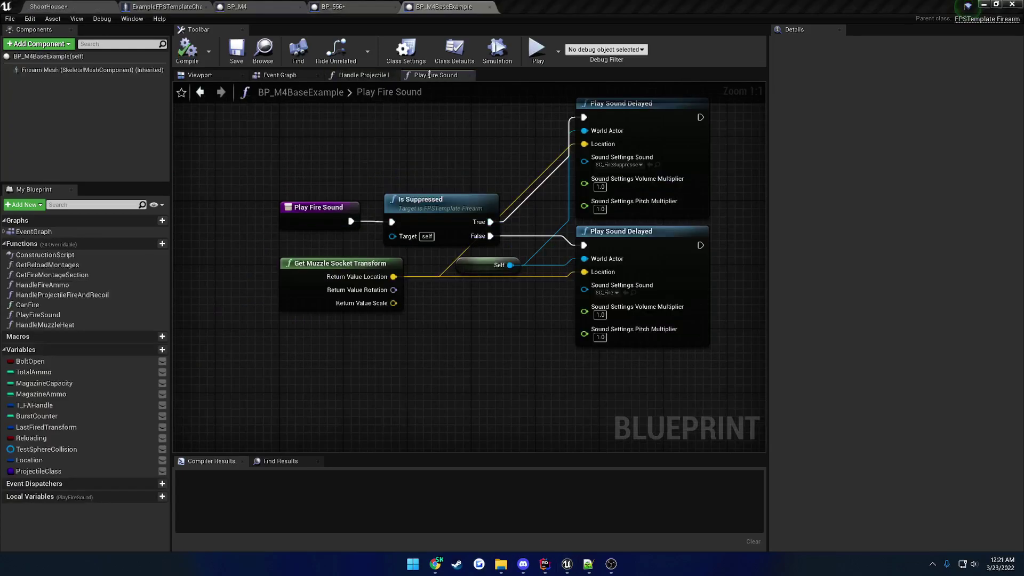
Add a Play Sound Delayed node below the existing nodes in the M4 base blueprint's Play Fire Sound function
{"action": "right_click_drag", "start_coordinate": [457, 132], "coordinate": [448, 167]}
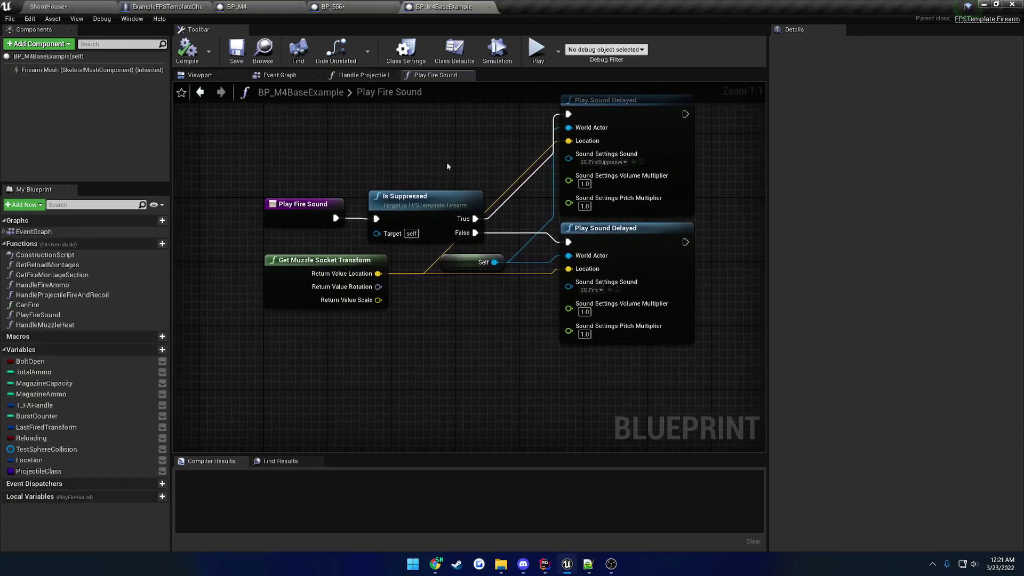
{"action": "right_click", "coordinate": [382, 355]}
{"action": "type", "text": "playsounddel"}
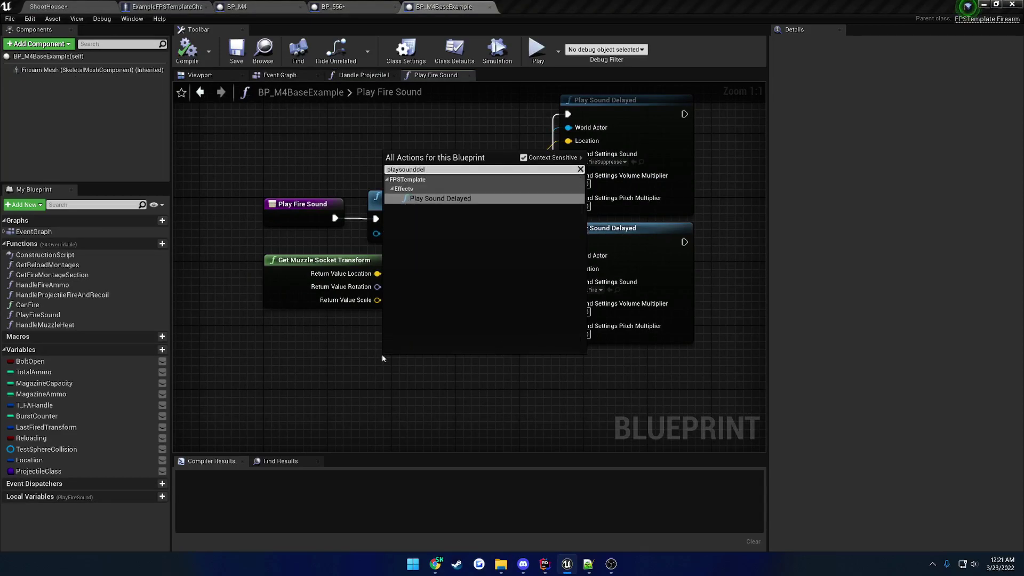
{"action": "key", "text": "Return"}
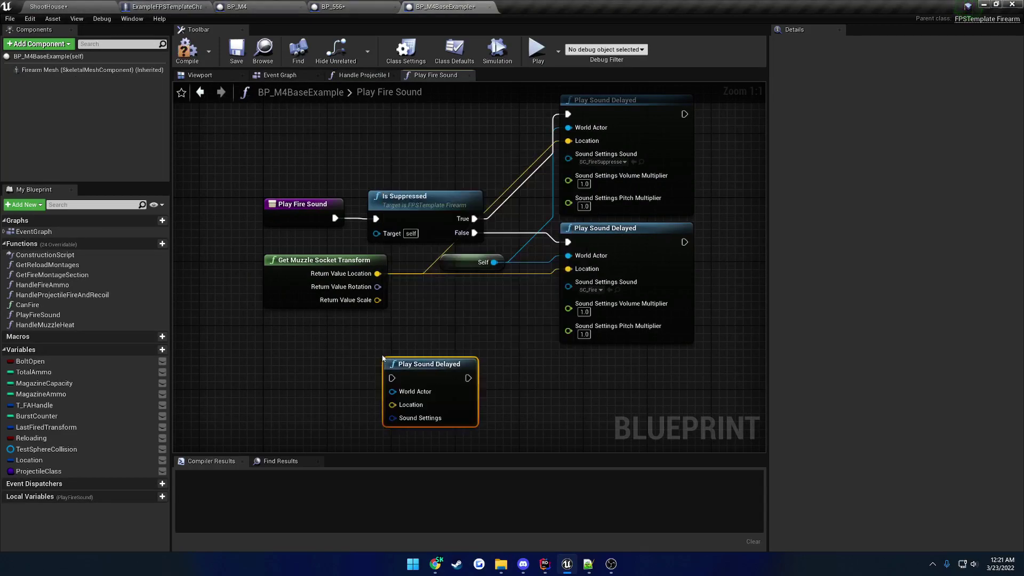
Split the Sound Settings pin of the added Play Sound Delayed node into its sound, volume multiplier and pitch multiplier inputs
{"action": "right_click_drag", "start_coordinate": [420, 348], "coordinate": [446, 312]}
{"action": "right_click_drag", "start_coordinate": [421, 358], "coordinate": [439, 336]}
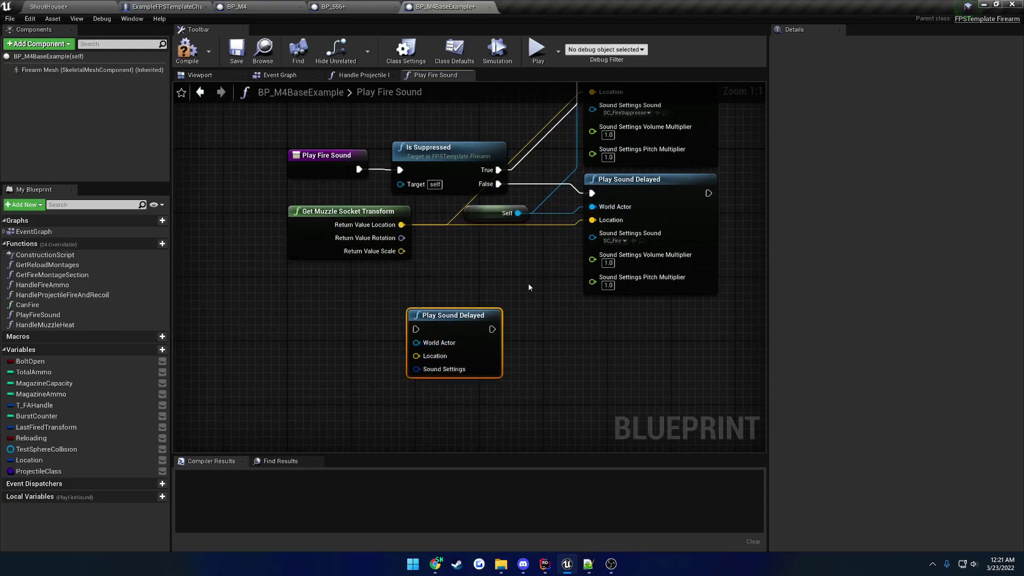
{"action": "right_click_drag", "start_coordinate": [442, 374], "coordinate": [498, 318]}
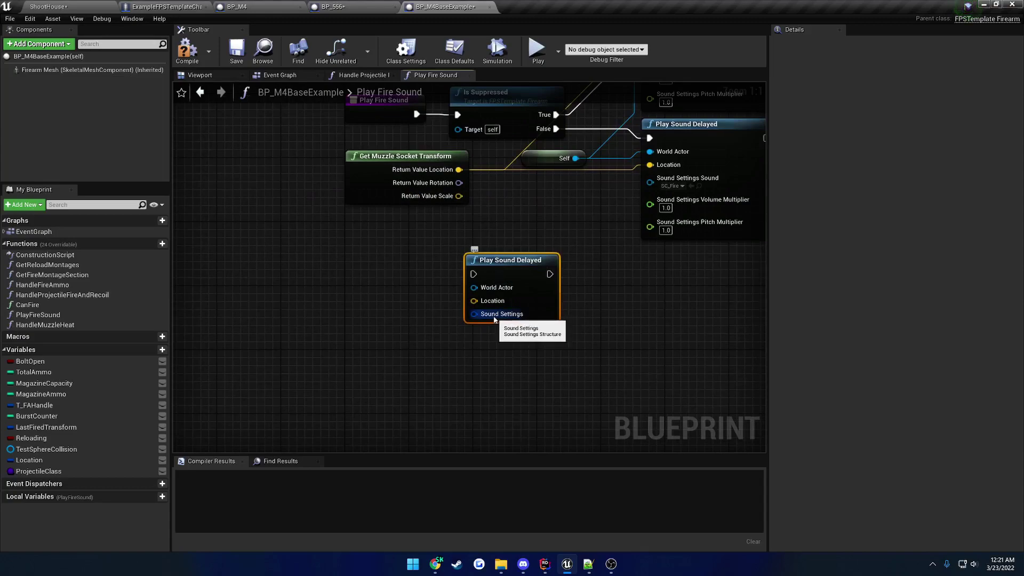
{"action": "right_click", "coordinate": [494, 319]}
{"action": "left_click", "coordinate": [529, 350]}
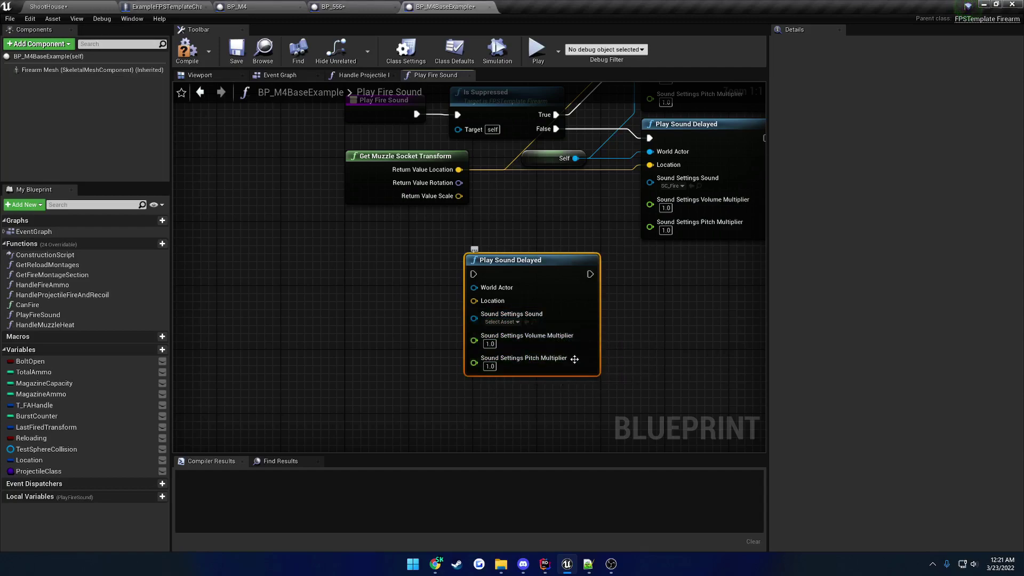
{"action": "right_click_drag", "start_coordinate": [625, 339], "coordinate": [559, 381]}
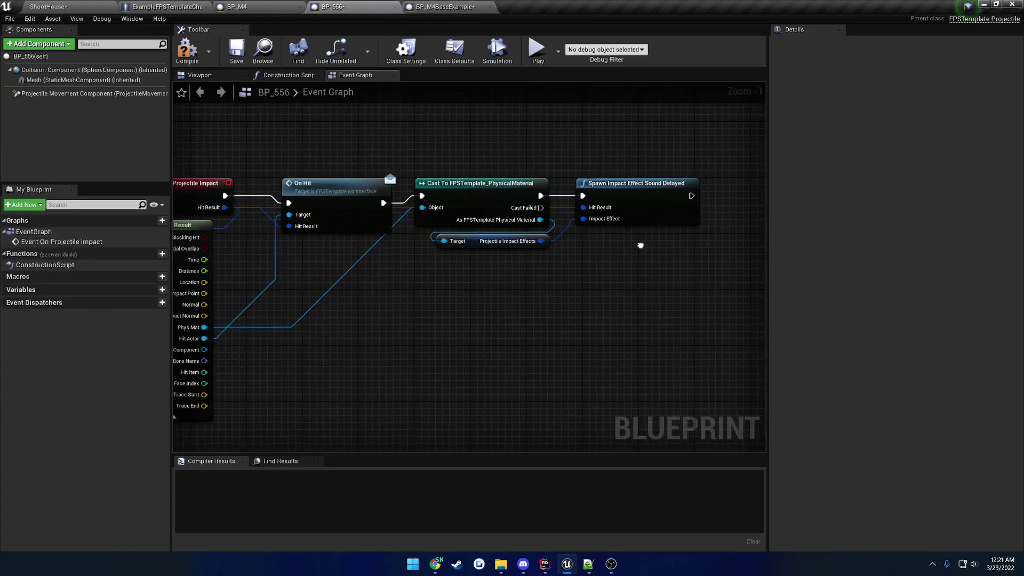
Paste a copy of the Spawn Impact Effect Sound Delayed node into BP_556's event graph and split its Impact Effect pin
{"action": "right_click_drag", "start_coordinate": [640, 245], "coordinate": [611, 256]}
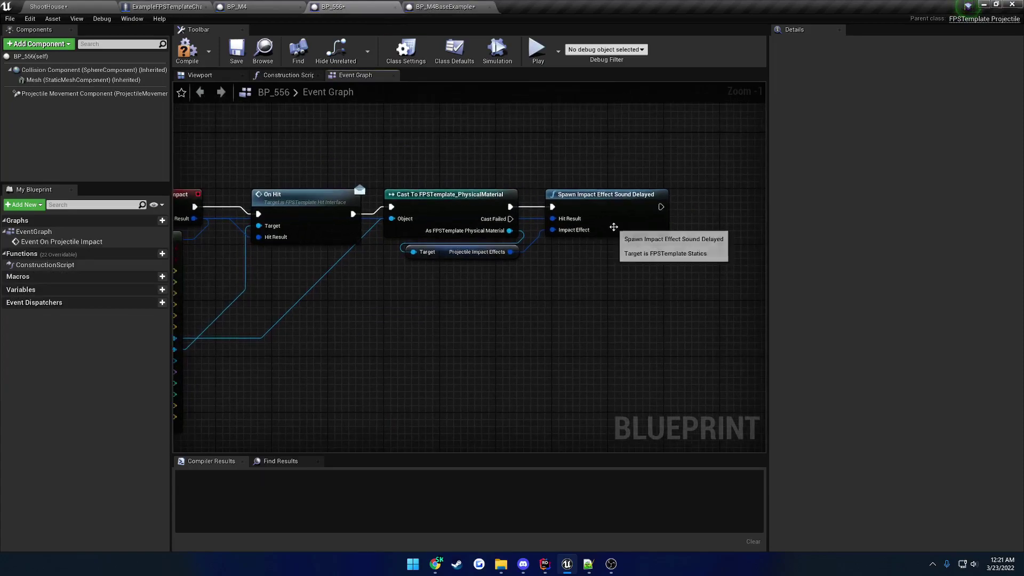
{"action": "key", "text": "ctrl+v"}
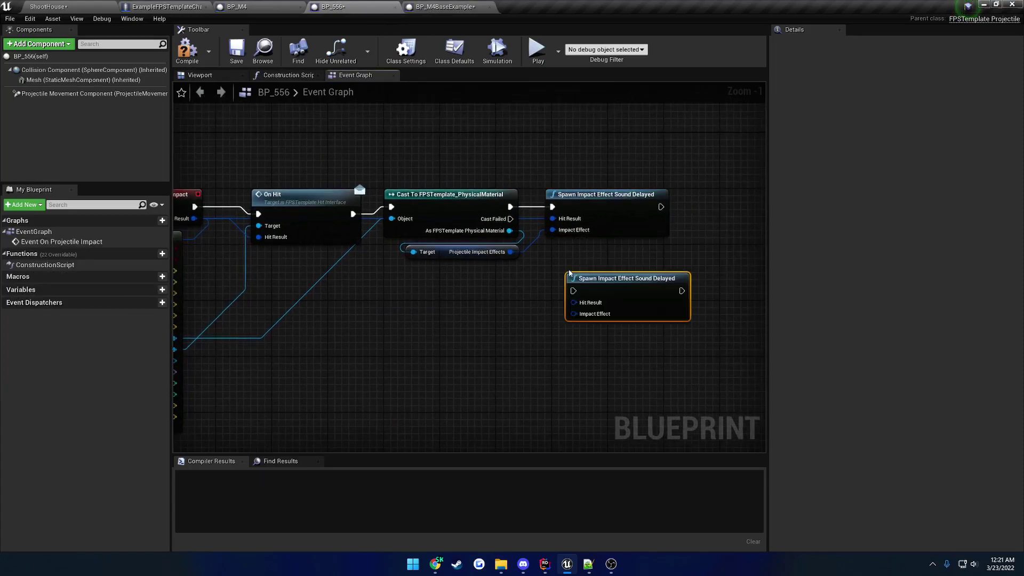
{"action": "right_click", "coordinate": [583, 317]}
{"action": "left_click", "coordinate": [595, 339]}
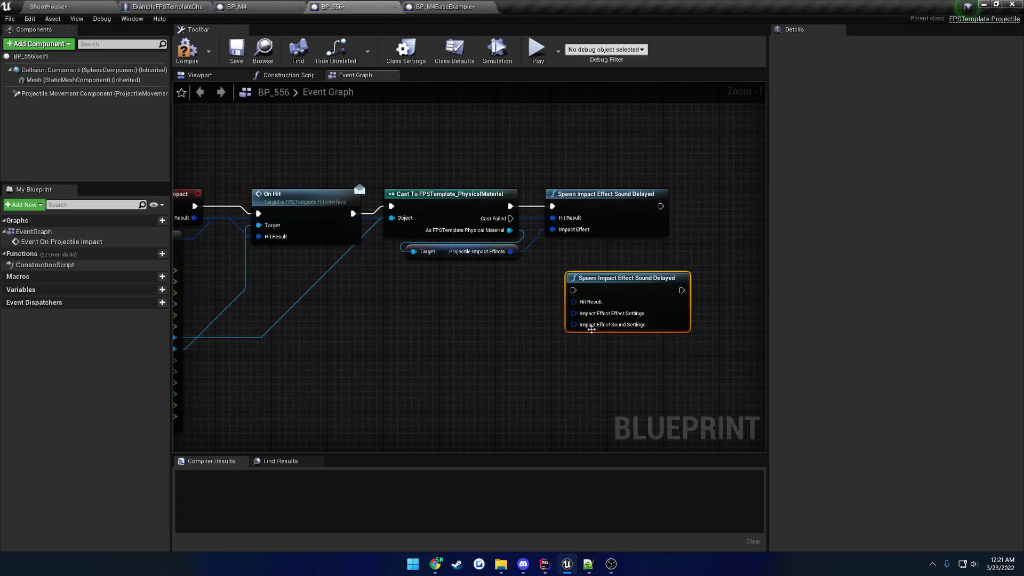
Split the copied node's Impact Effect Sound Settings and Impact Effect Effect Settings pins and review the individual inputs
{"action": "right_click", "coordinate": [594, 327]}
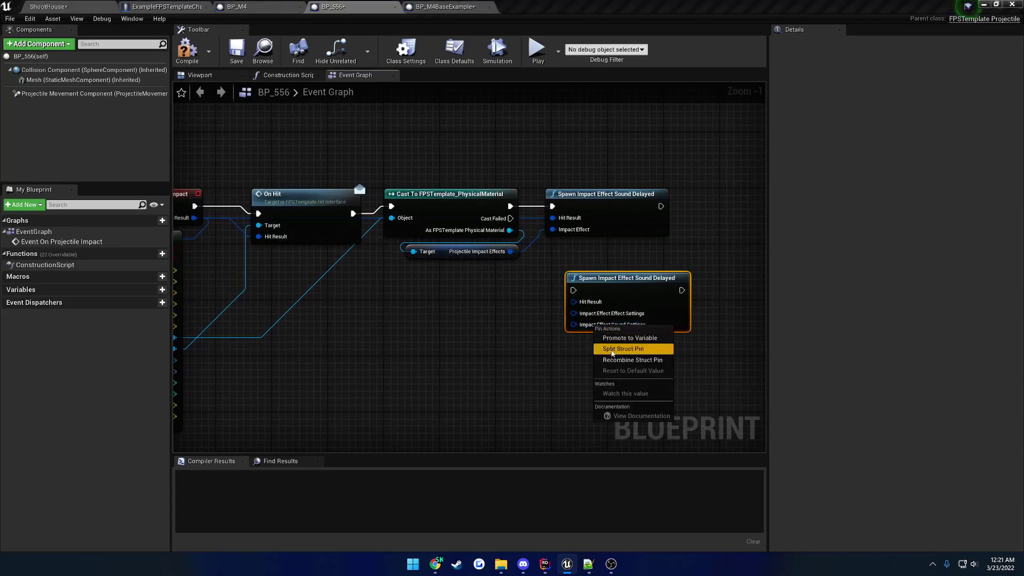
{"action": "left_click", "coordinate": [619, 347]}
{"action": "right_click", "coordinate": [598, 316]}
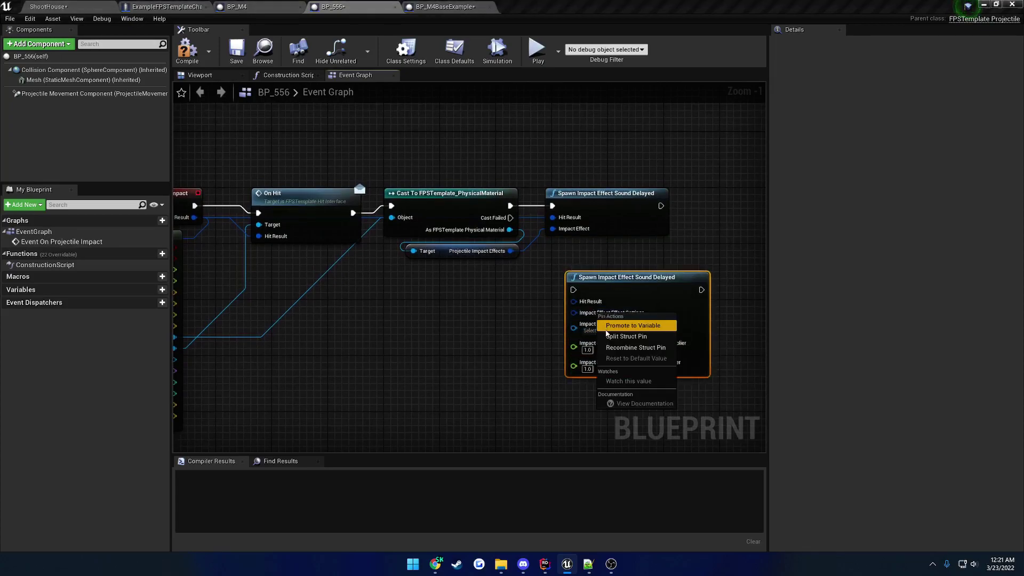
{"action": "left_click", "coordinate": [618, 337]}
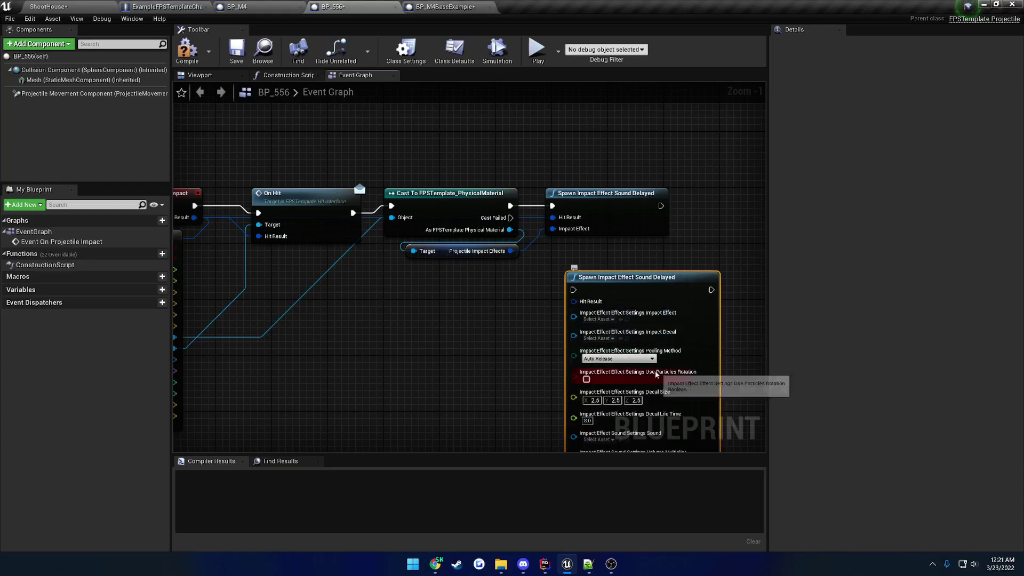
{"action": "right_click_drag", "start_coordinate": [619, 355], "coordinate": [575, 310]}
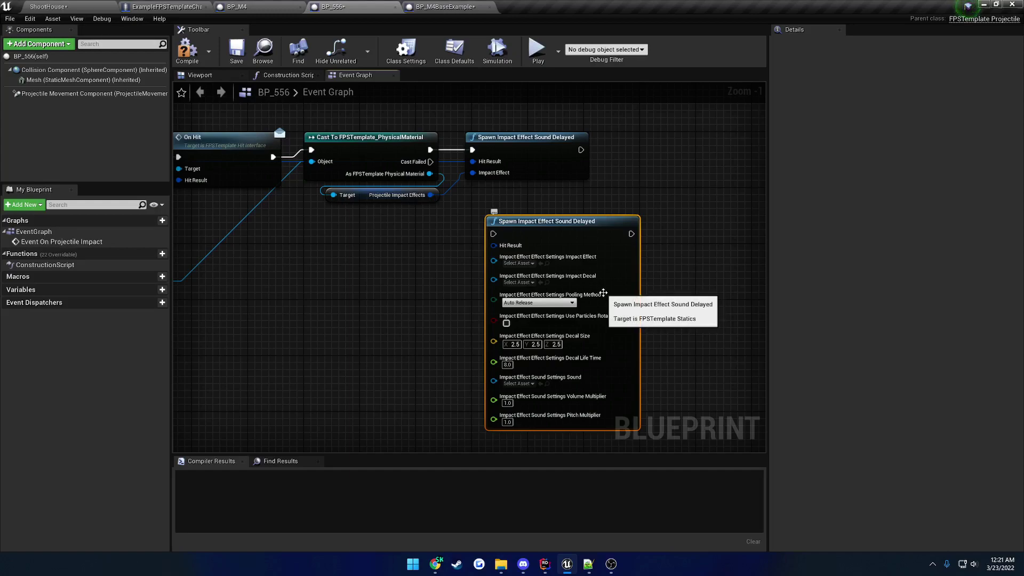
{"action": "right_click", "coordinate": [565, 374]}
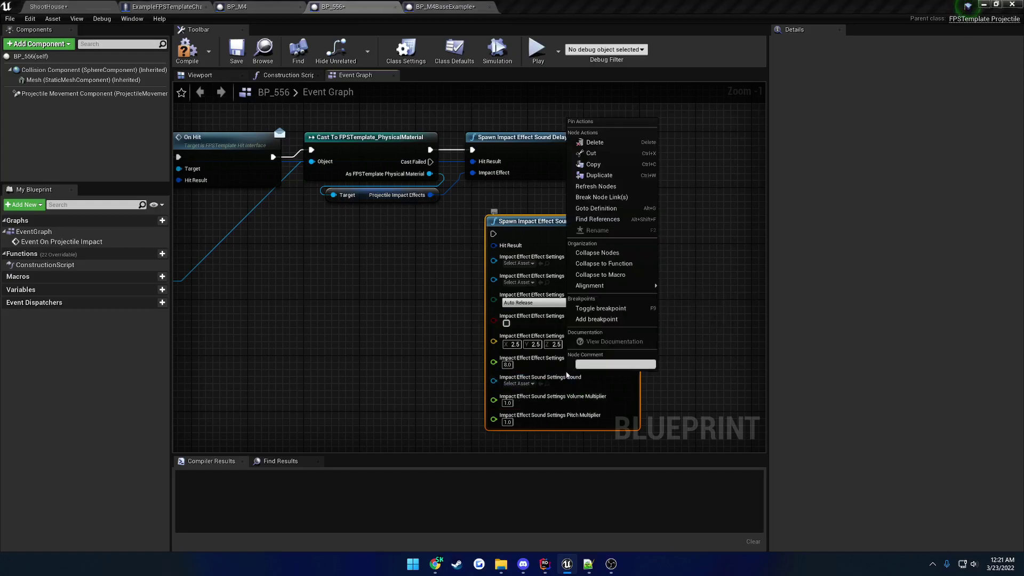
{"action": "right_click_drag", "start_coordinate": [565, 376], "coordinate": [557, 382]}
{"action": "right_click", "coordinate": [558, 382]}
Highlight the talking point "offset attaching to hand," in the Notepad++ notes and return to the BP_M4 blueprint
{"action": "left_click", "coordinate": [422, 348]}
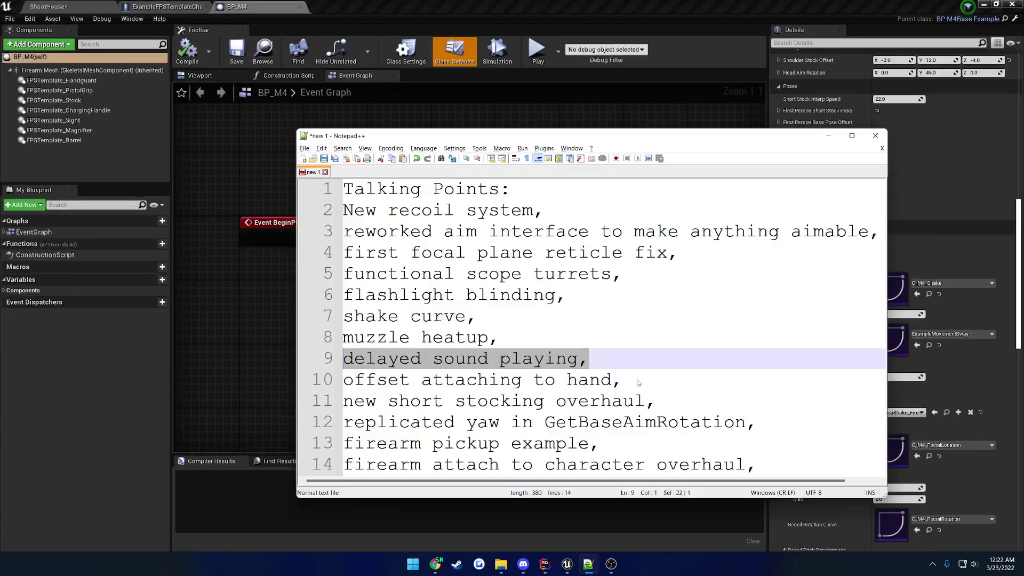
{"action": "left_click_drag", "start_coordinate": [637, 379], "coordinate": [347, 372]}
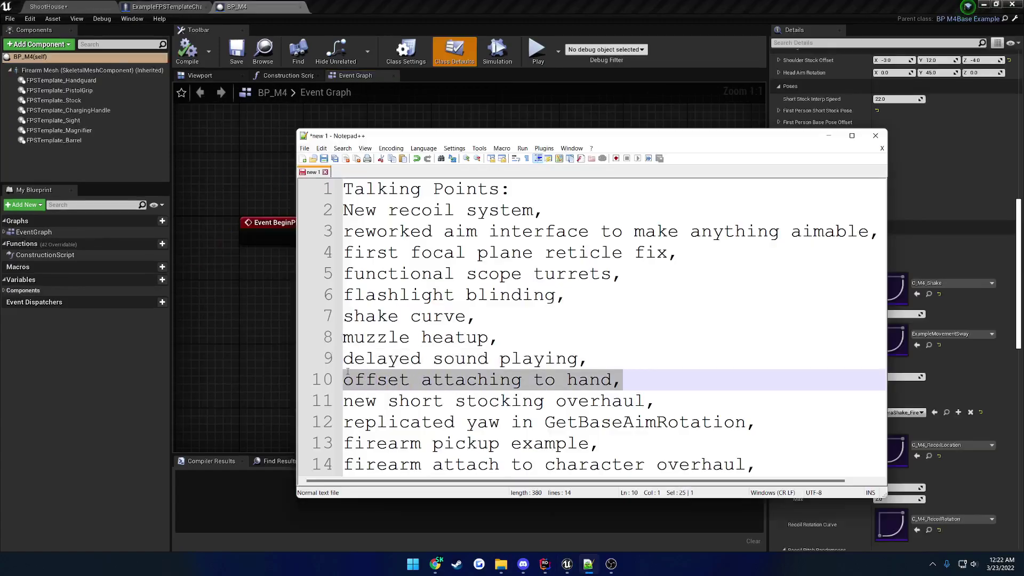
{"action": "left_click", "coordinate": [262, 277]}
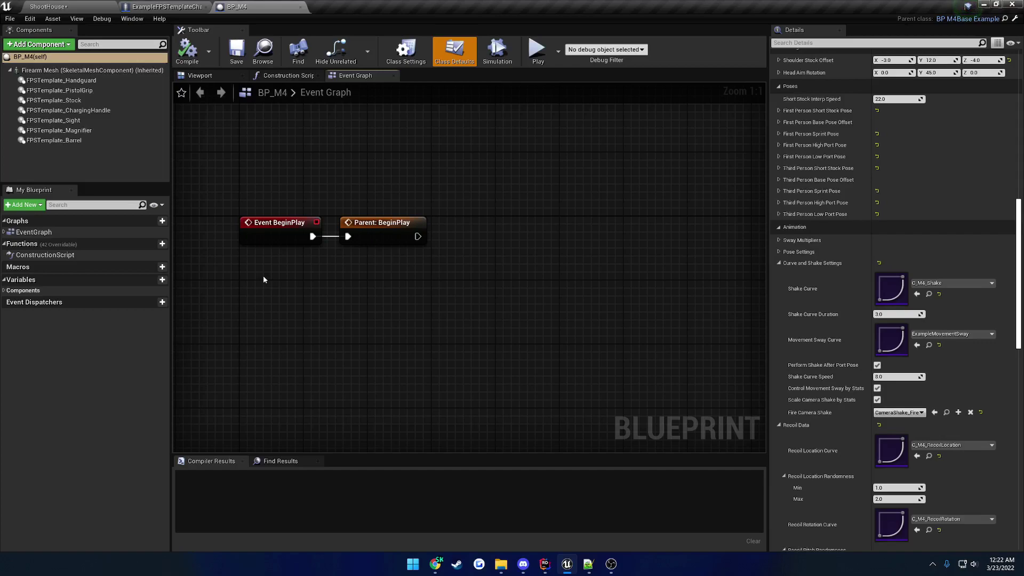
From the ShootHouse level, open the FPSPluginCharacter skeleton in the UltimateFPSTemplate Content Assets/Character folder
{"action": "left_click", "coordinate": [57, 7]}
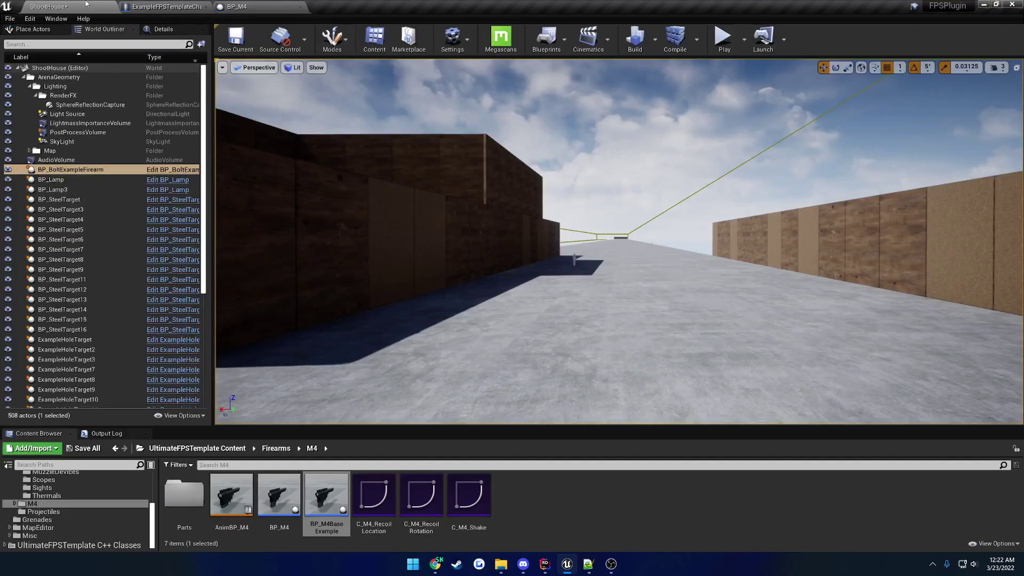
{"action": "left_click", "coordinate": [208, 448]}
{"action": "double_click", "coordinate": [185, 494]}
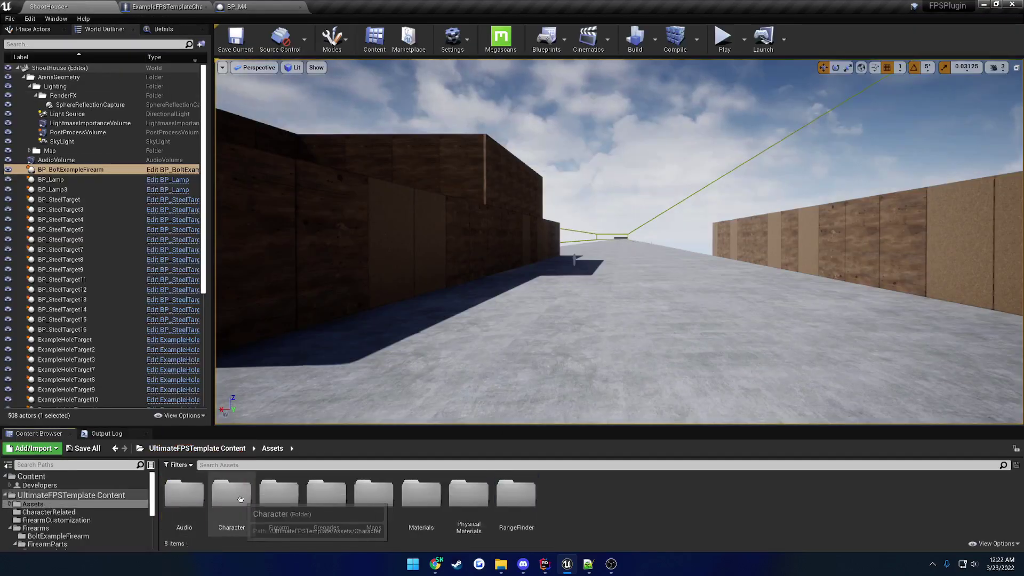
{"action": "double_click", "coordinate": [232, 493]}
{"action": "double_click", "coordinate": [520, 494]}
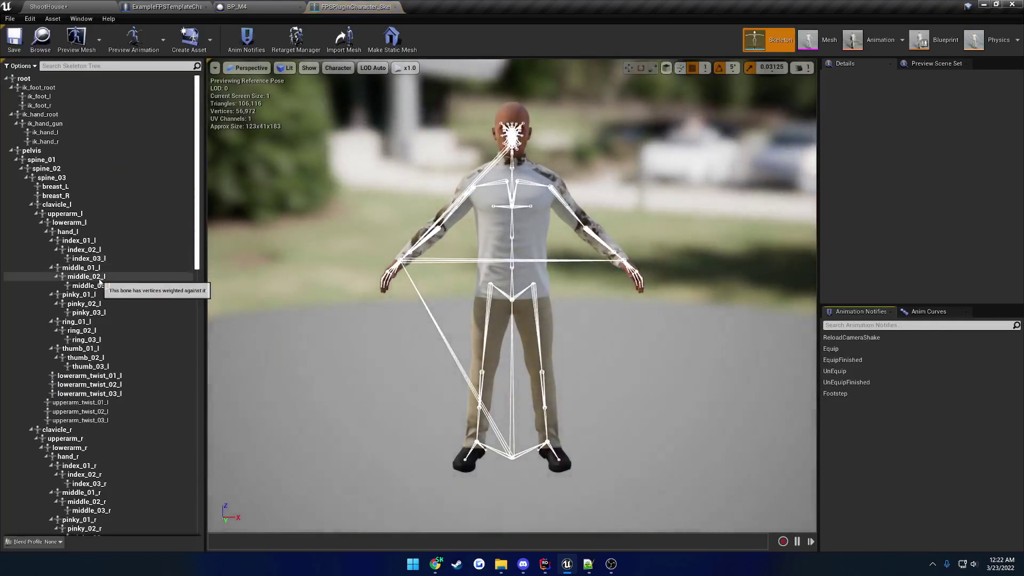
Select the hand_r bone, examine the right hand up close, show the bone's Add Socket option without applying it, and return to BP_M4
{"action": "scroll", "coordinate": [112, 291], "scroll_direction": "down", "scroll_amount": 4}
{"action": "left_click", "coordinate": [98, 346]}
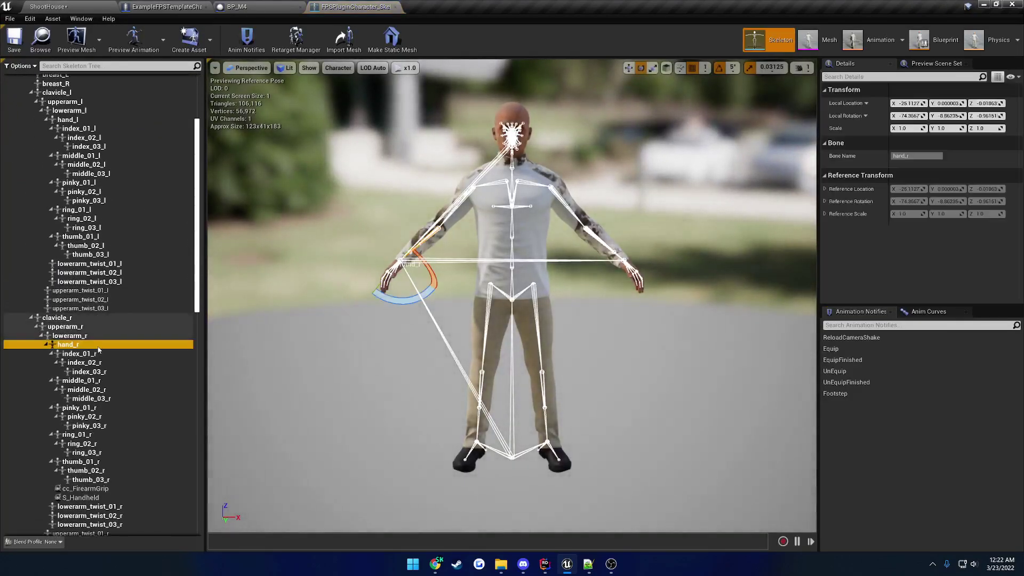
{"action": "right_click_drag", "start_coordinate": [393, 316], "coordinate": [480, 331]}
{"action": "right_click_drag", "start_coordinate": [320, 331], "coordinate": [443, 339]}
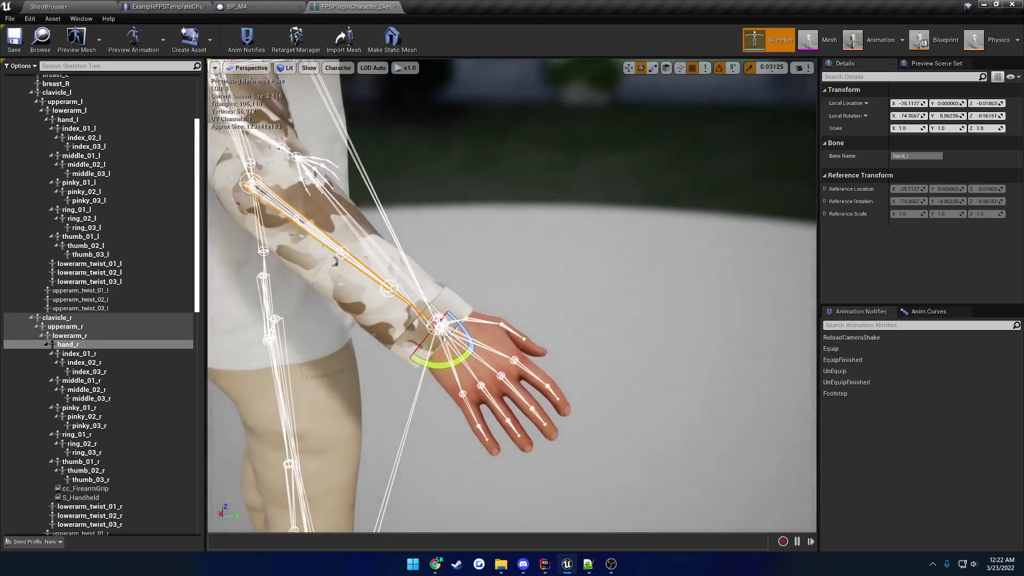
{"action": "right_click", "coordinate": [76, 345]}
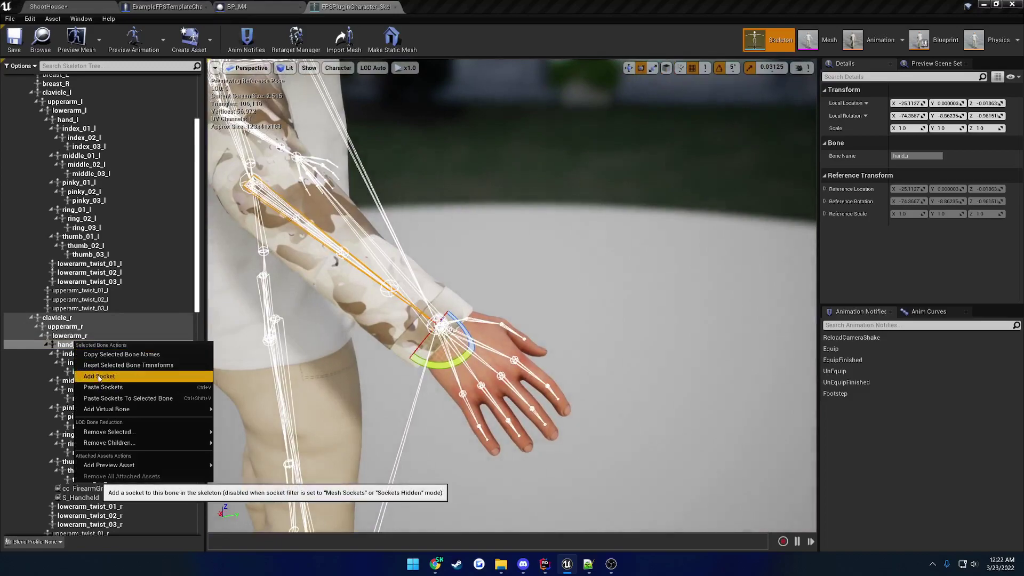
{"action": "left_click", "coordinate": [640, 312]}
{"action": "left_click", "coordinate": [445, 325]}
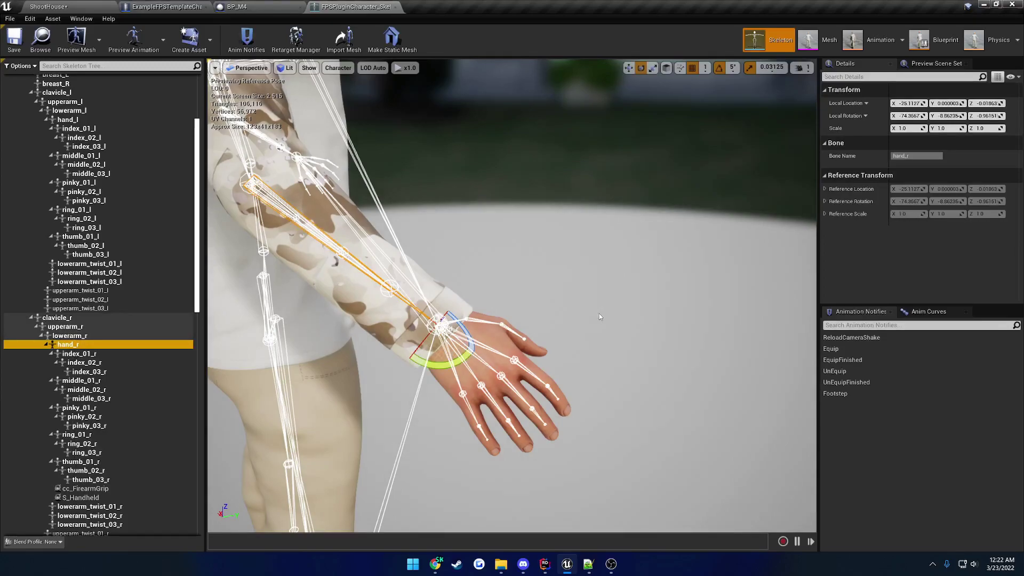
{"action": "left_click", "coordinate": [246, 7]}
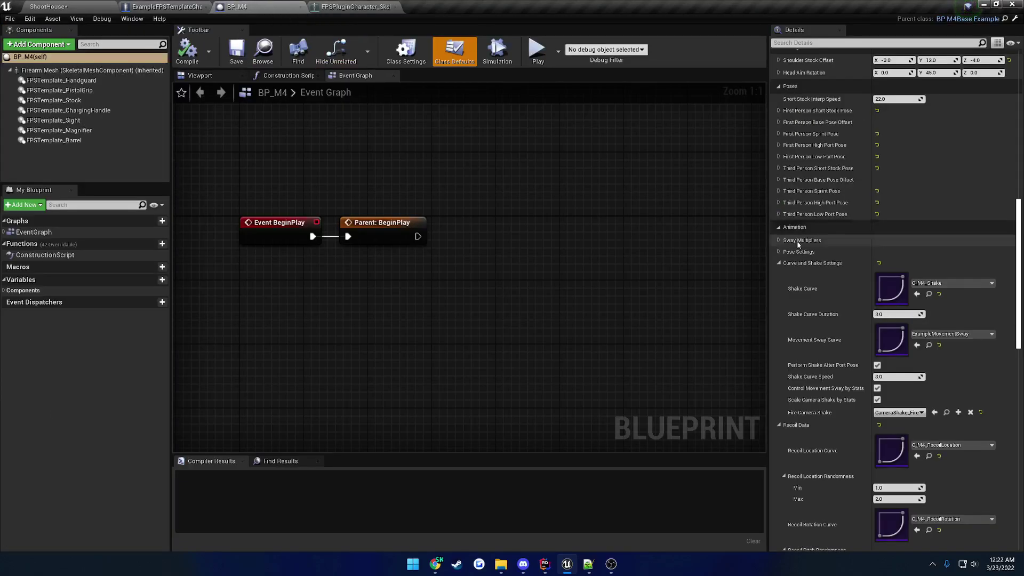
Set BP_M4's Firearm Grip Socket to hand_r and compile the blueprint
{"action": "left_click", "coordinate": [779, 263]}
{"action": "left_click", "coordinate": [779, 274]}
{"action": "scroll", "coordinate": [800, 270], "scroll_direction": "up", "scroll_amount": 3}
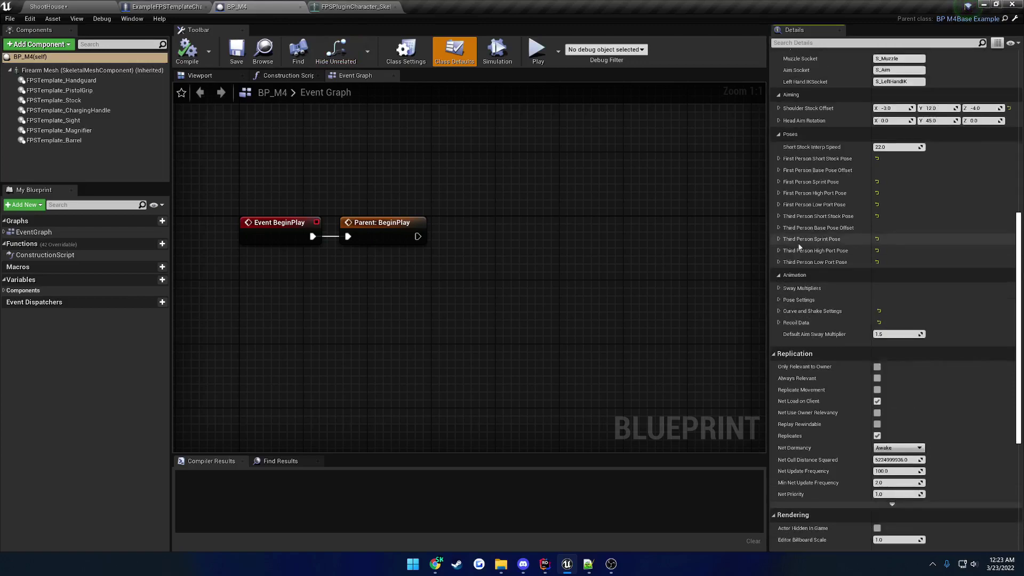
{"action": "scroll", "coordinate": [826, 270], "scroll_direction": "up", "scroll_amount": 5}
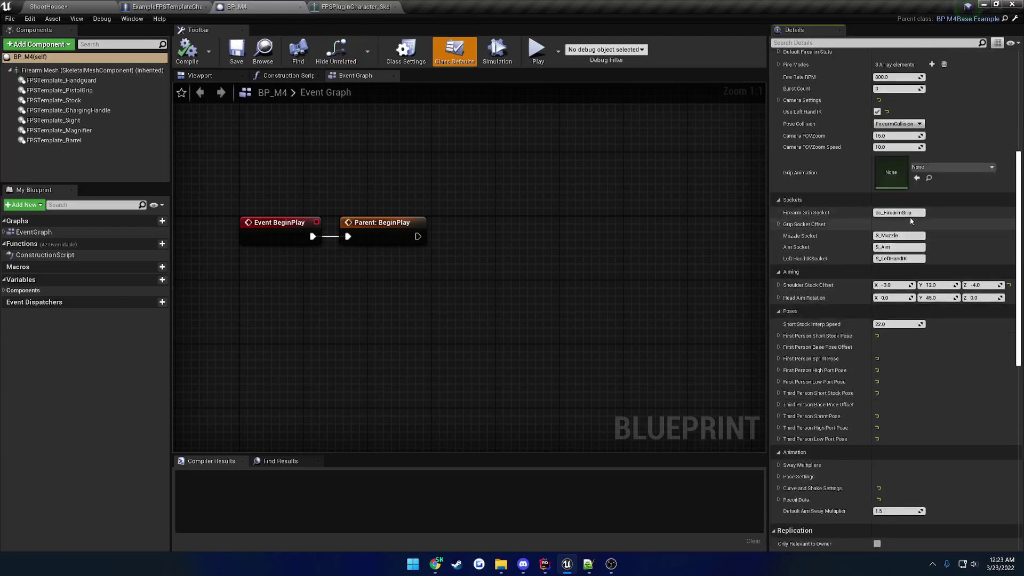
{"action": "left_click", "coordinate": [907, 213]}
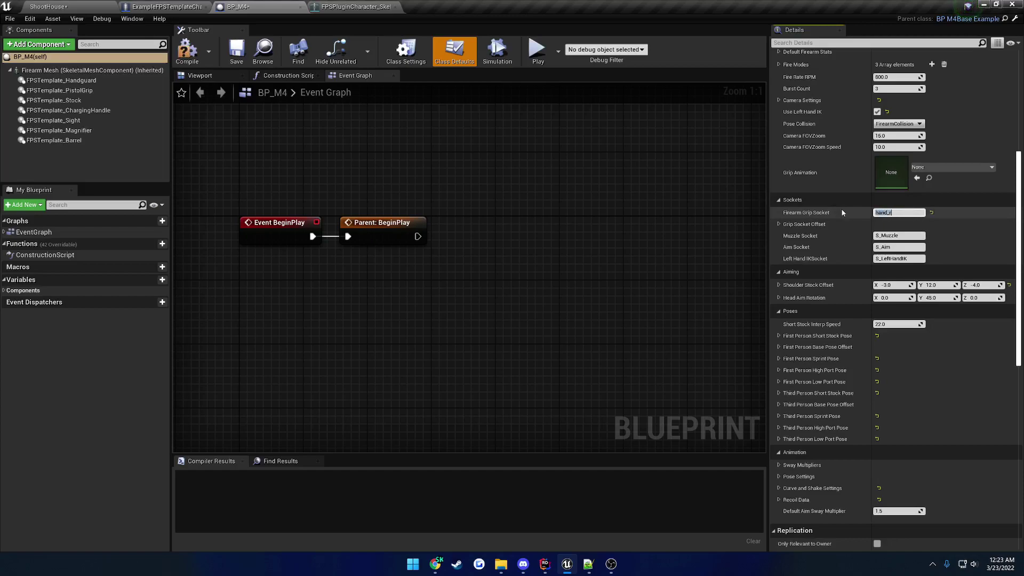
{"action": "type", "text": "hand_r"}
{"action": "left_click", "coordinate": [187, 51]}
Play the ShootHouse level, detach from the character, and examine how the M4 sits relative to the right hand
{"action": "left_click", "coordinate": [48, 6]}
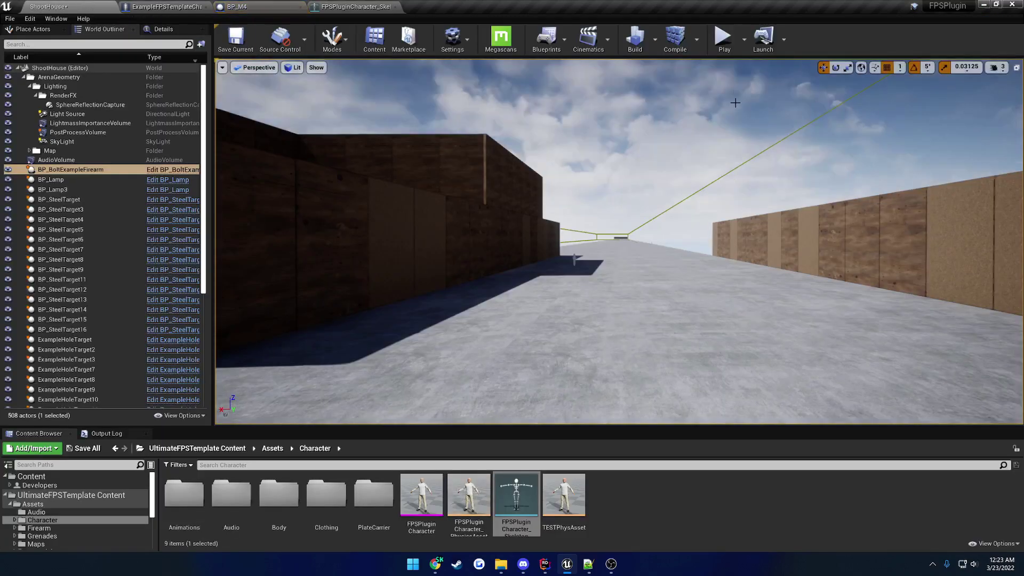
{"action": "left_click", "coordinate": [734, 42]}
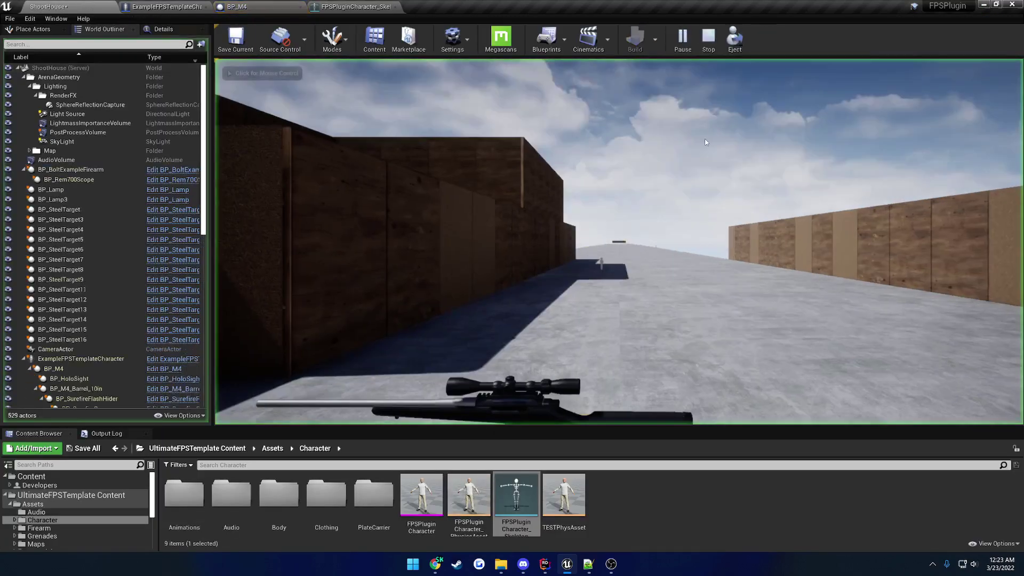
{"action": "left_click", "coordinate": [735, 41]}
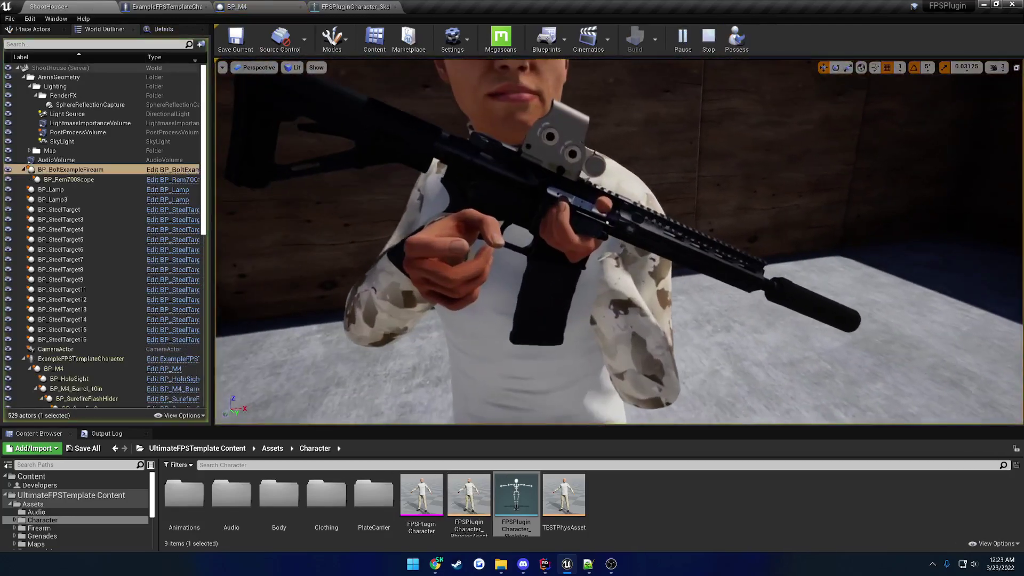
{"action": "right_click_drag", "start_coordinate": [619, 241], "coordinate": [800, 242]}
{"action": "key", "text": "a"}
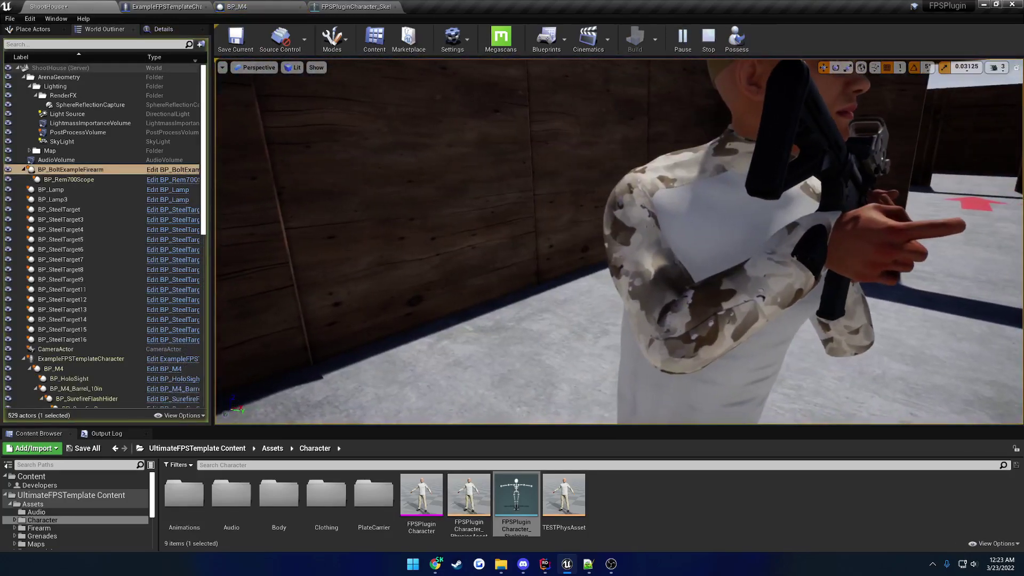
{"action": "left_click", "coordinate": [355, 6]}
{"action": "left_click", "coordinate": [88, 4]}
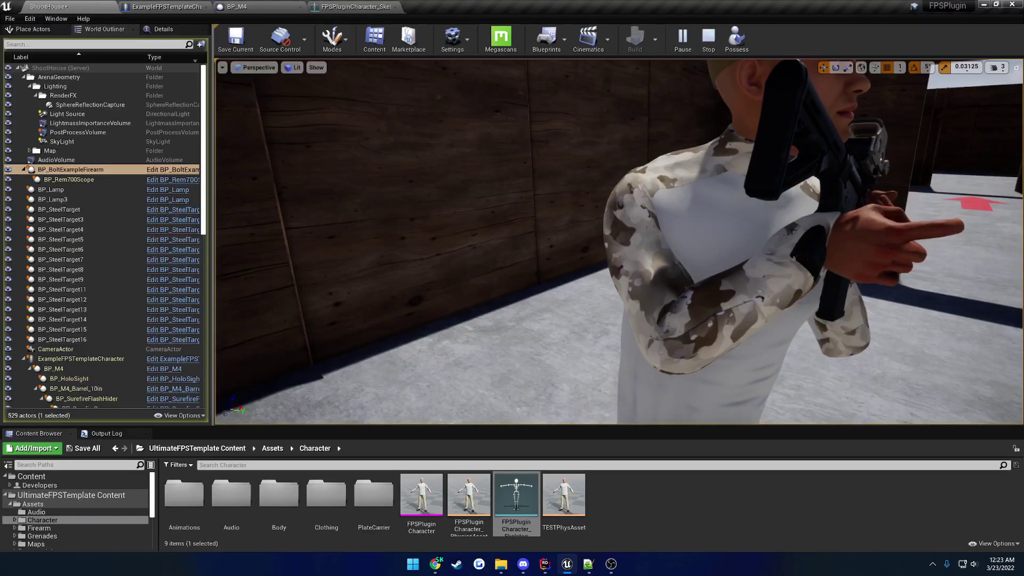
Stop the play session and expand the Grip Socket Offset settings in BP_M4
{"action": "left_click", "coordinate": [710, 37]}
{"action": "left_click", "coordinate": [256, 6]}
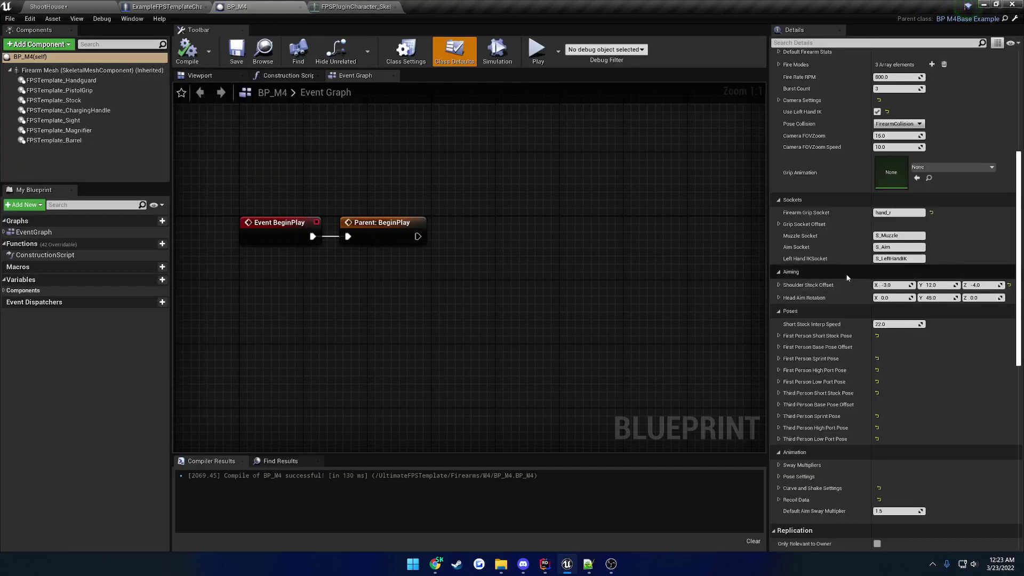
{"action": "left_click", "coordinate": [779, 224]}
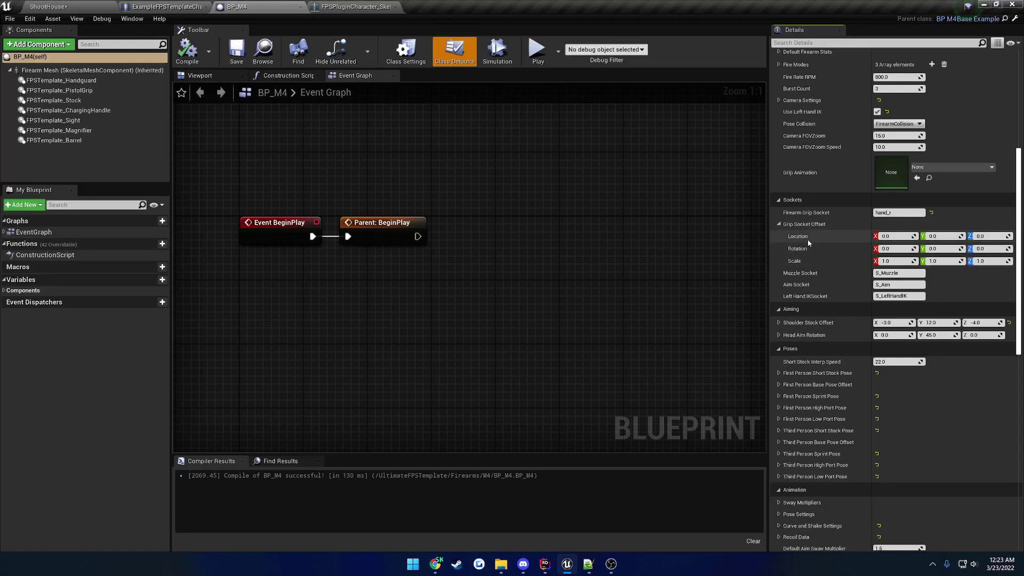
Add a socket named ExampleSocket to the hand_r bone of the FPSPluginCharacter skeleton
{"action": "left_click", "coordinate": [357, 12]}
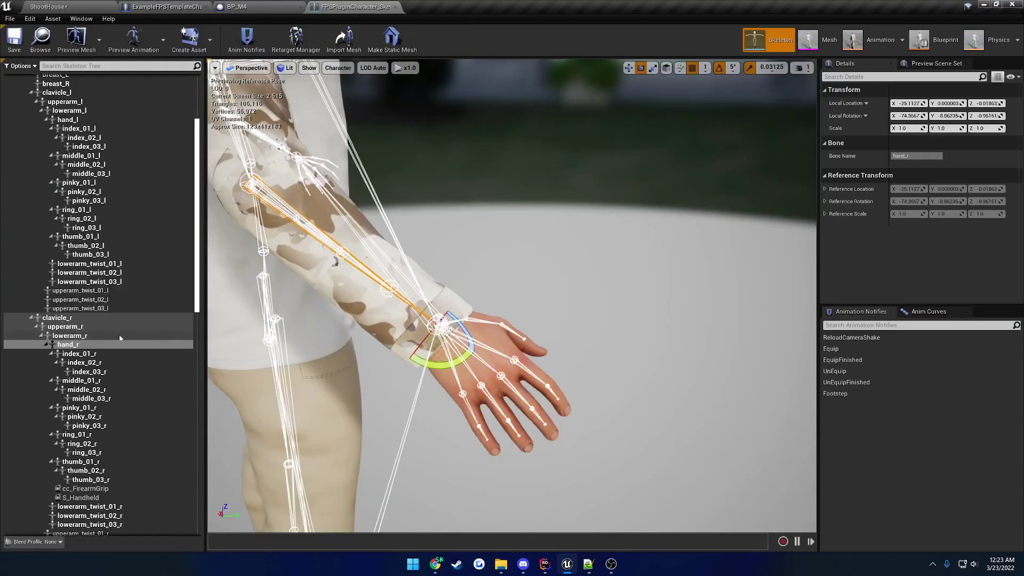
{"action": "right_click", "coordinate": [85, 346]}
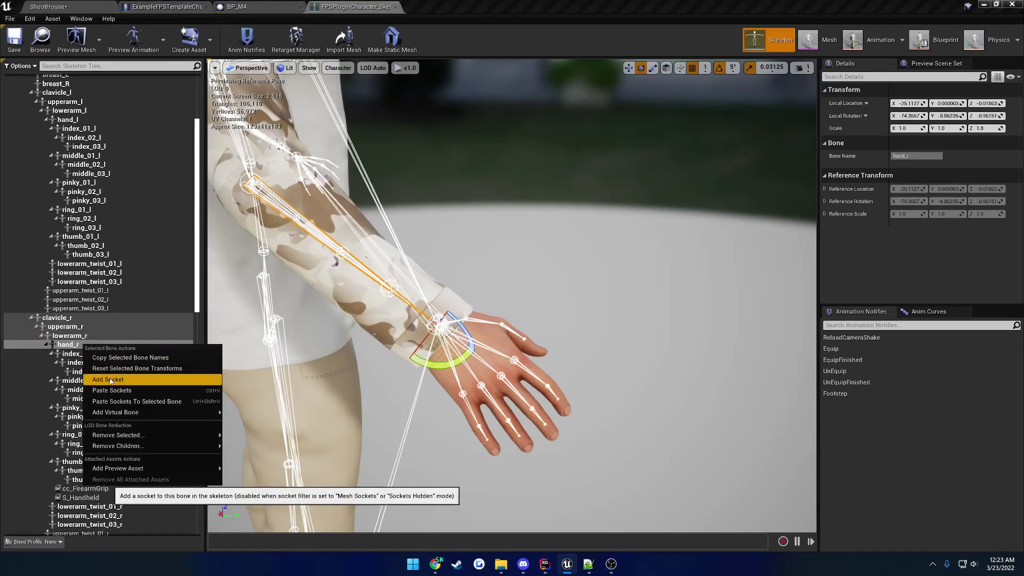
{"action": "left_click", "coordinate": [111, 381]}
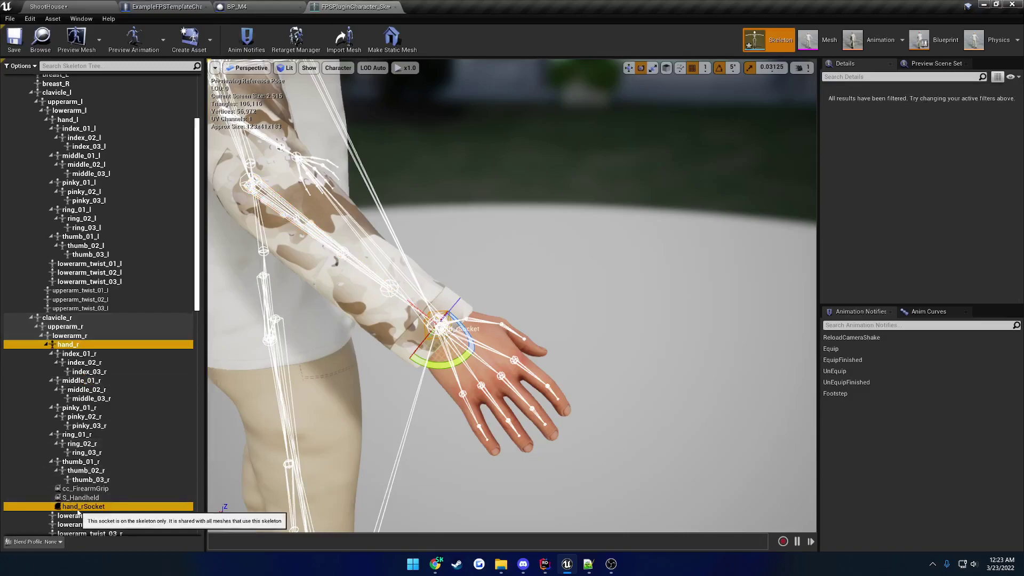
{"action": "type", "text": "Examp"}
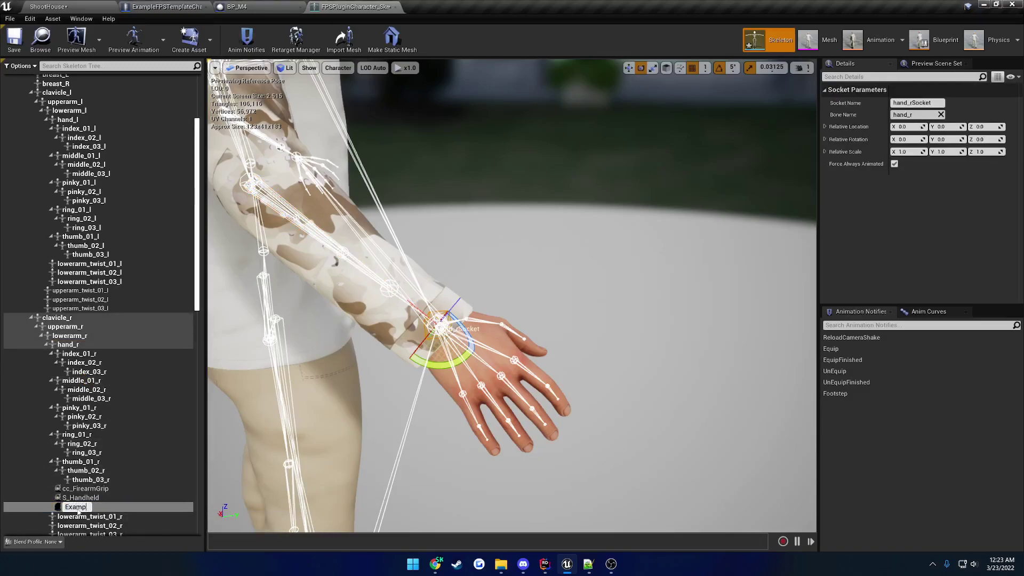
{"action": "type", "text": "leSocket"}
{"action": "key", "text": "Return"}
Attach the M4ForSocketPositioning mesh to ExampleSocket as a preview asset
{"action": "right_click", "coordinate": [78, 508]}
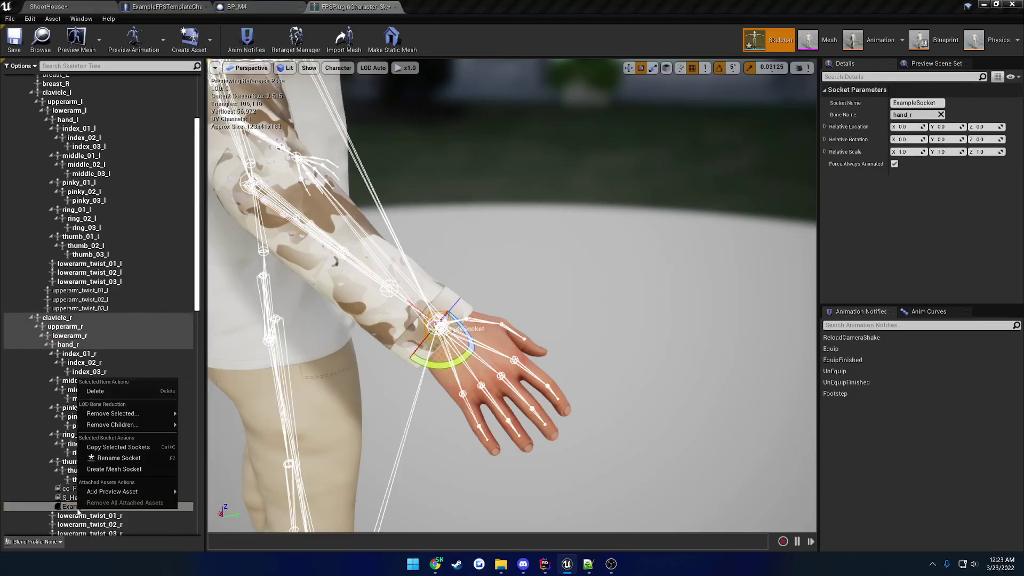
{"action": "mouse_move", "coordinate": [160, 491]}
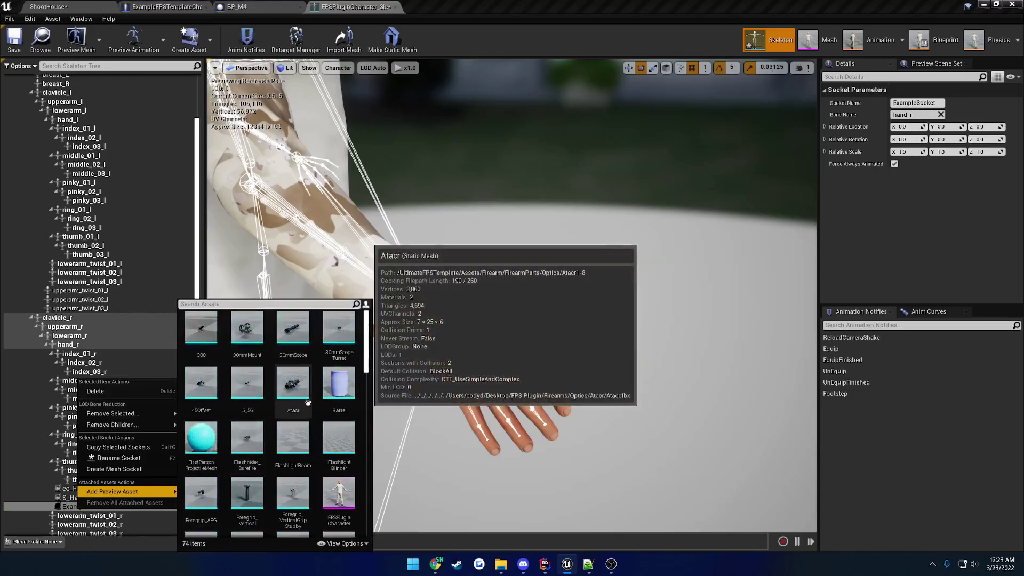
{"action": "type", "text": "m4"}
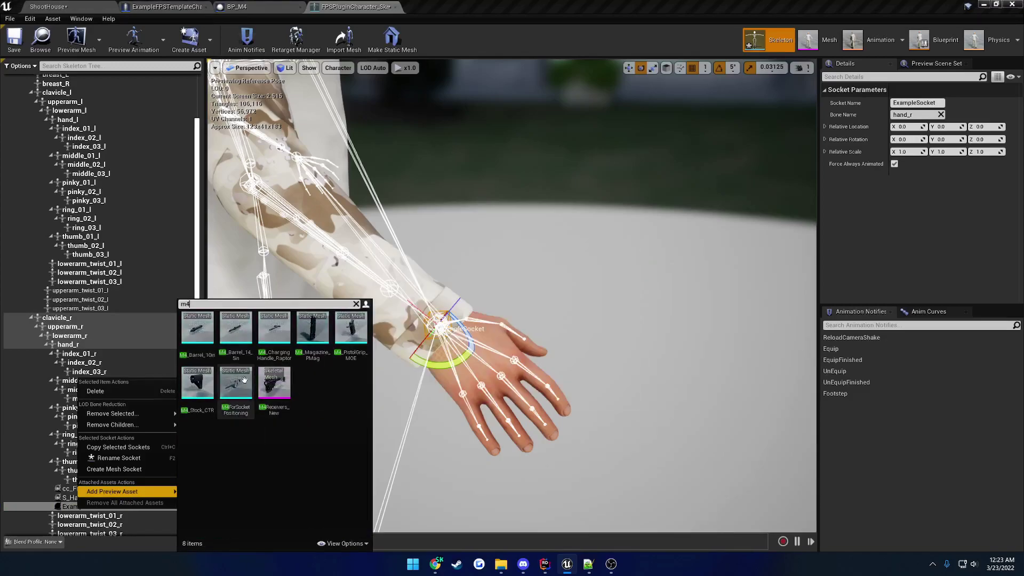
{"action": "left_click", "coordinate": [236, 382]}
Move and rotate ExampleSocket to fit the M4 into the hand, at about X -8.4, Y 2.25, Z 0 with rotation 0, 10, 75
{"action": "key", "text": "d"}
{"action": "right_click_drag", "start_coordinate": [562, 352], "coordinate": [424, 352]}
{"action": "left_click_drag", "start_coordinate": [426, 347], "coordinate": [471, 447]}
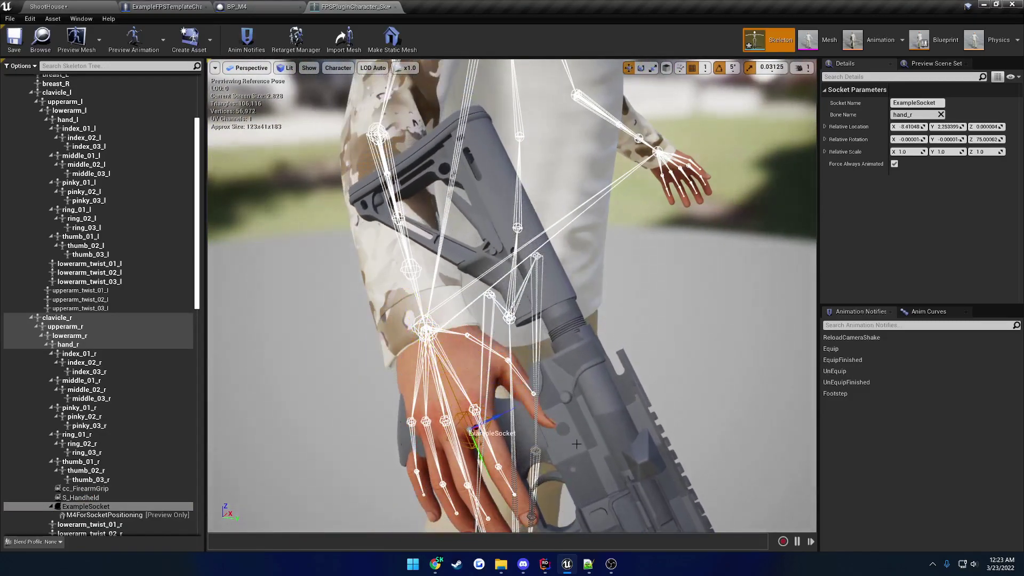
{"action": "key", "text": "d"}
{"action": "right_click_drag", "start_coordinate": [471, 447], "coordinate": [369, 451]}
{"action": "key", "text": "d"}
{"action": "key", "text": "a"}
{"action": "key", "text": "e"}
{"action": "left_click_drag", "start_coordinate": [454, 401], "coordinate": [545, 326]}
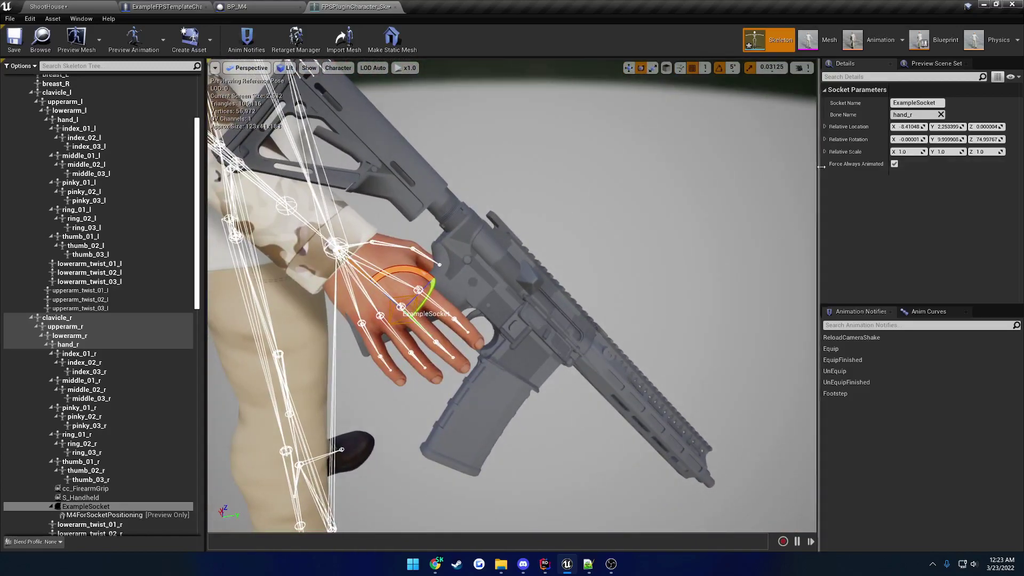
Copy ExampleSocket's Relative Location and paste it into the Grip Socket Offset Location of BP_M4
{"action": "right_click", "coordinate": [846, 145]}
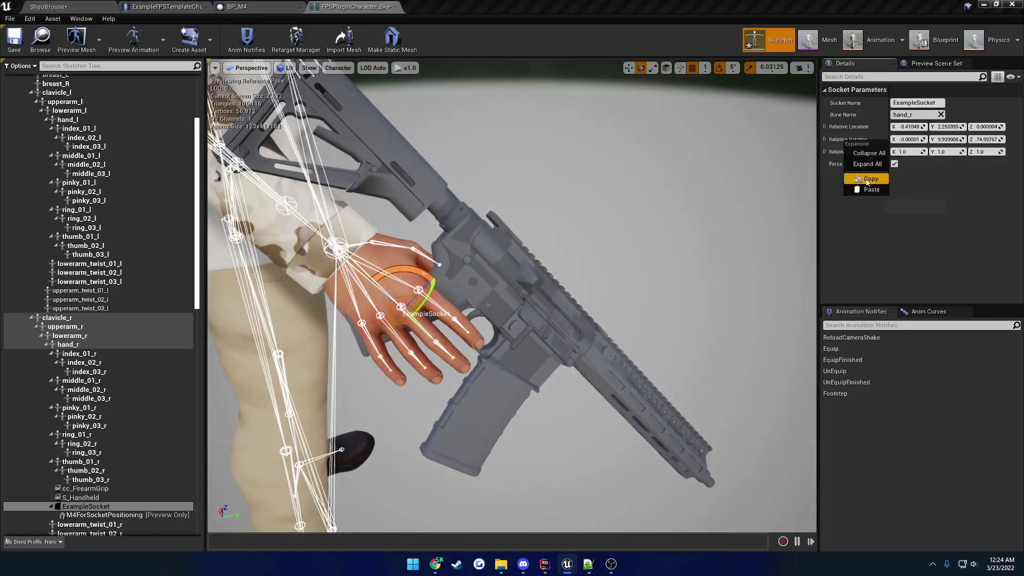
{"action": "right_click", "coordinate": [847, 132]}
{"action": "left_click", "coordinate": [864, 166]}
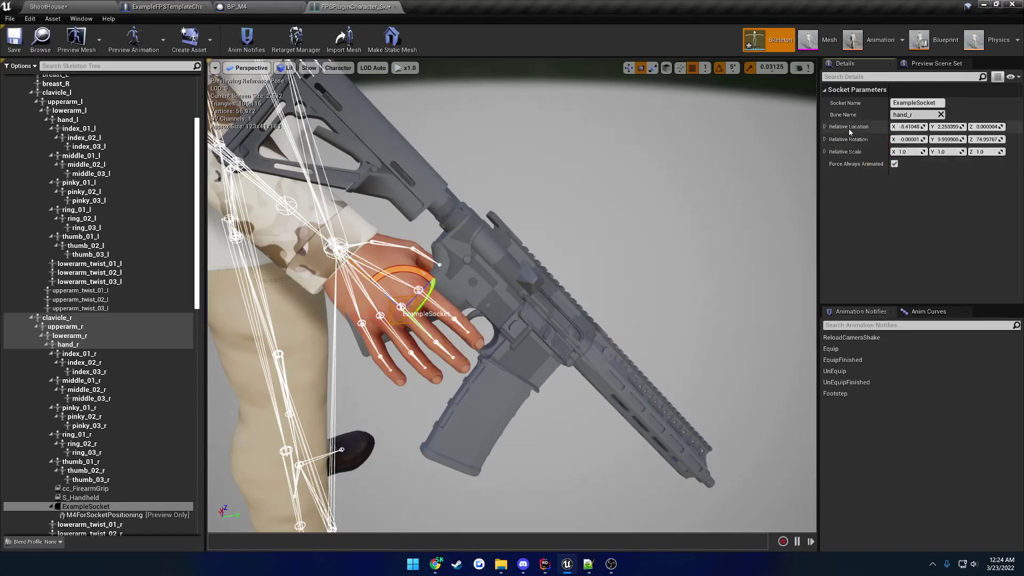
{"action": "left_click", "coordinate": [238, 6]}
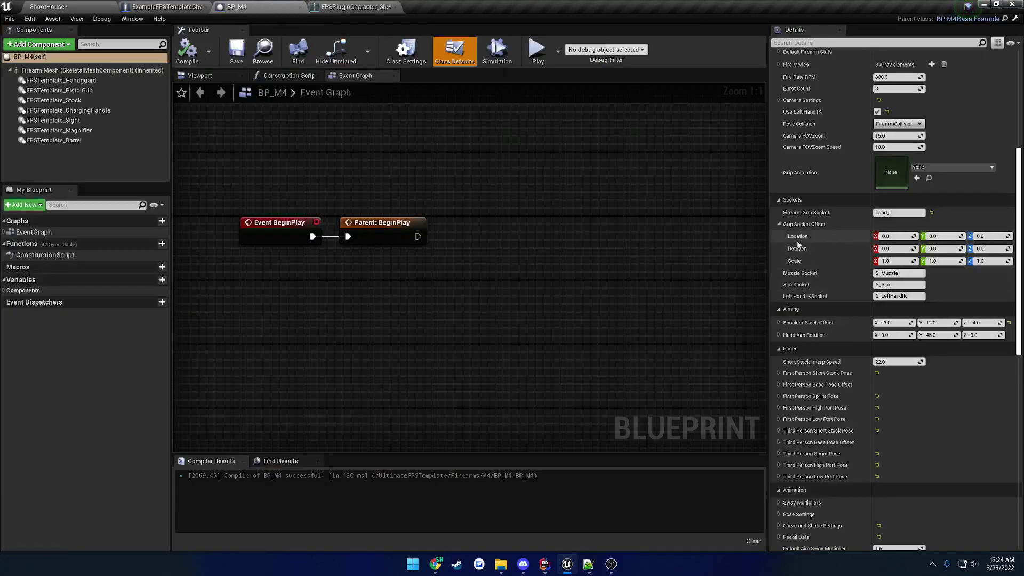
{"action": "right_click", "coordinate": [799, 241]}
{"action": "left_click", "coordinate": [815, 269]}
Copy ExampleSocket's Relative Rotation into the Grip Socket Offset Rotation of BP_M4 and compile the blueprint
{"action": "left_click", "coordinate": [355, 7]}
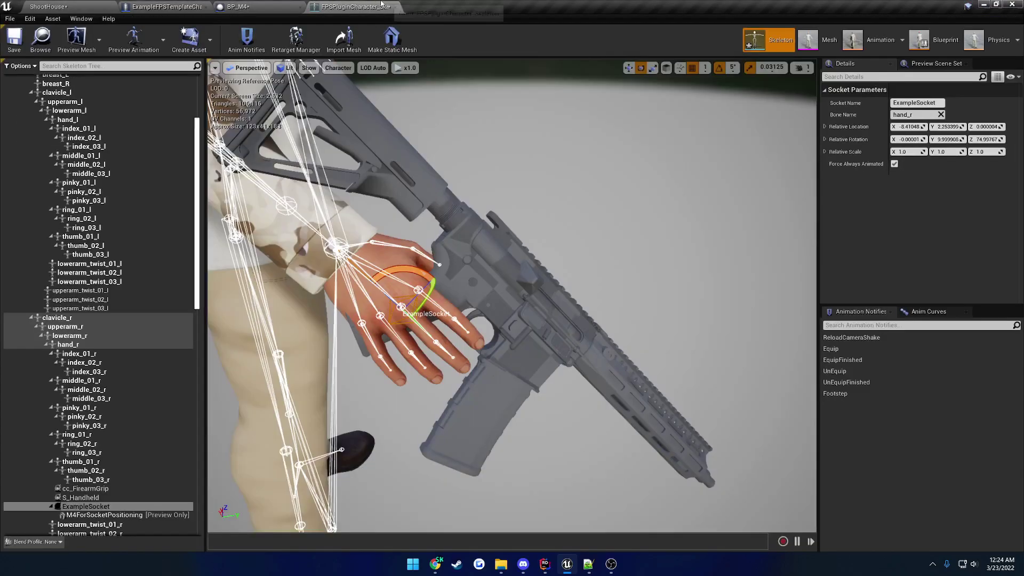
{"action": "right_click", "coordinate": [849, 140]}
{"action": "left_click", "coordinate": [871, 177]}
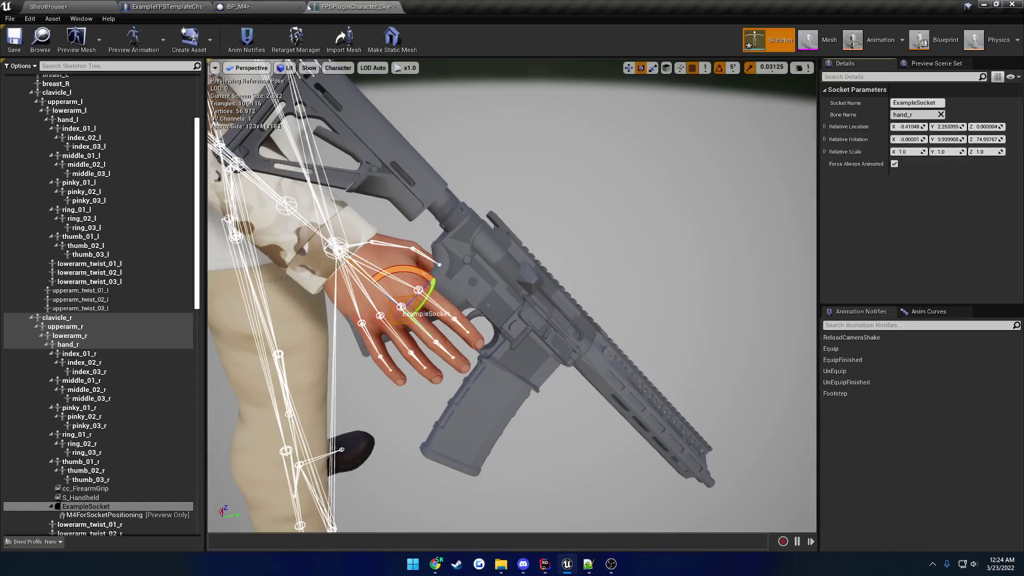
{"action": "left_click", "coordinate": [238, 6]}
{"action": "right_click", "coordinate": [798, 249]}
{"action": "left_click", "coordinate": [828, 268]}
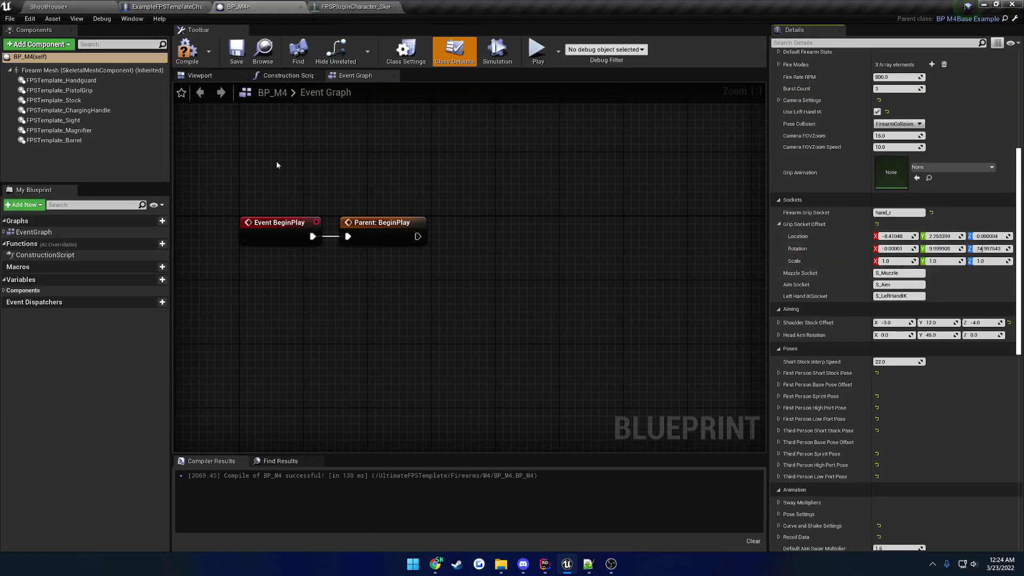
{"action": "left_click", "coordinate": [188, 50]}
Delete ExampleSocket from the FPSPluginCharacter skeleton and browse to the skeleton asset in the main editor
{"action": "left_click", "coordinate": [354, 7]}
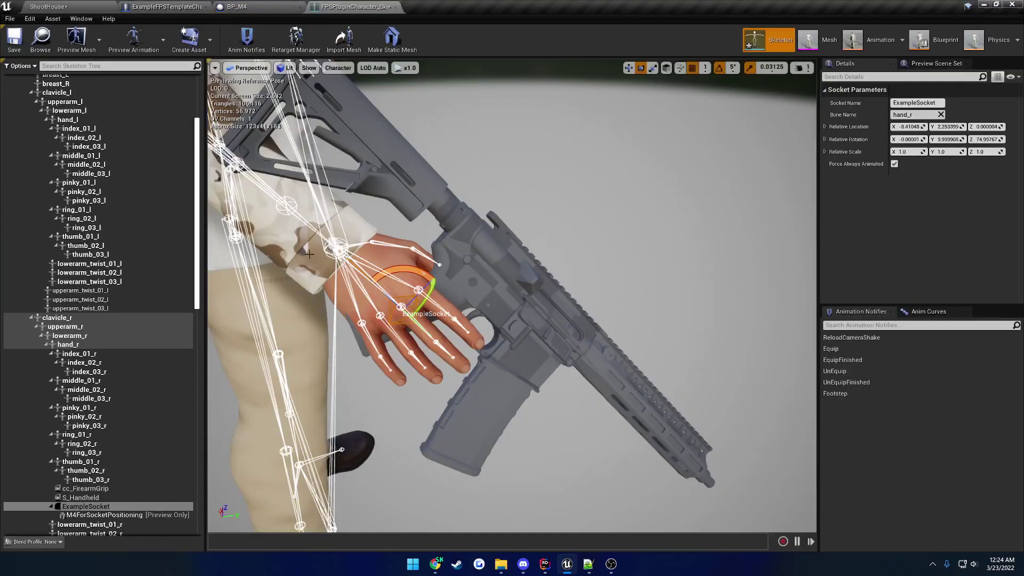
{"action": "left_click", "coordinate": [88, 507]}
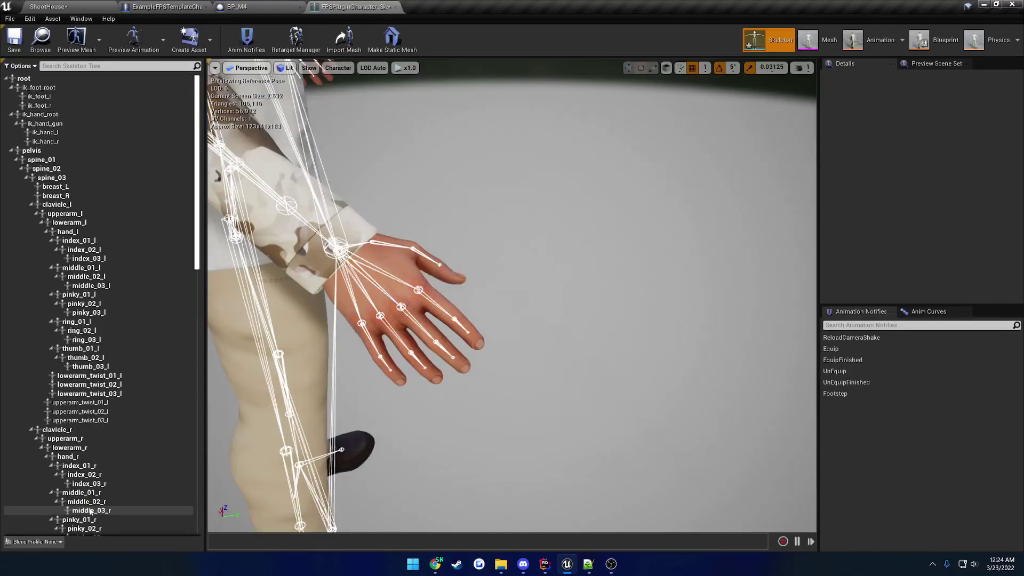
{"action": "left_click", "coordinate": [40, 40]}
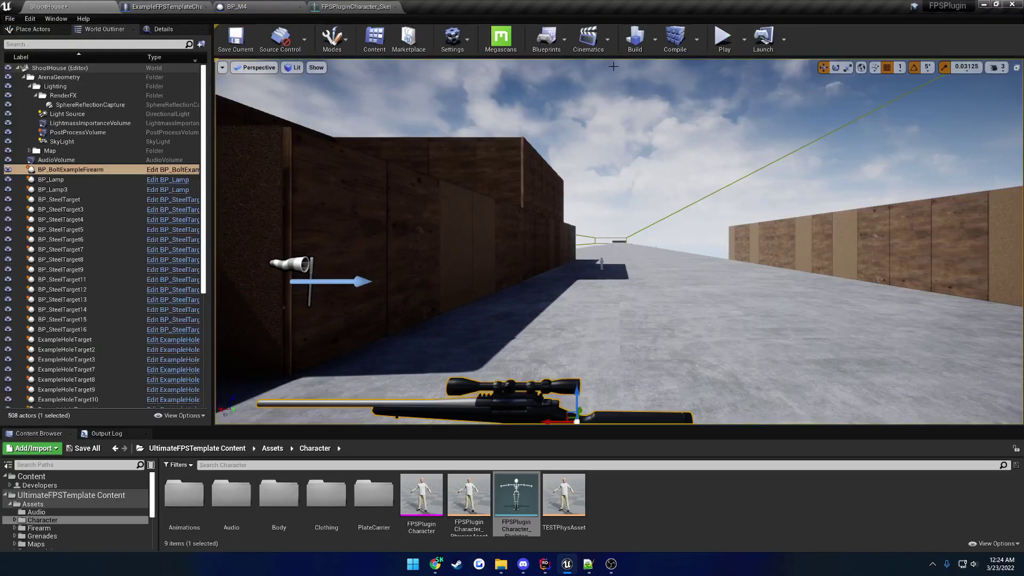
Play the level detached from the character, inspect the M4's offset grip in the right hand up close, and stop playing
{"action": "left_click", "coordinate": [723, 38]}
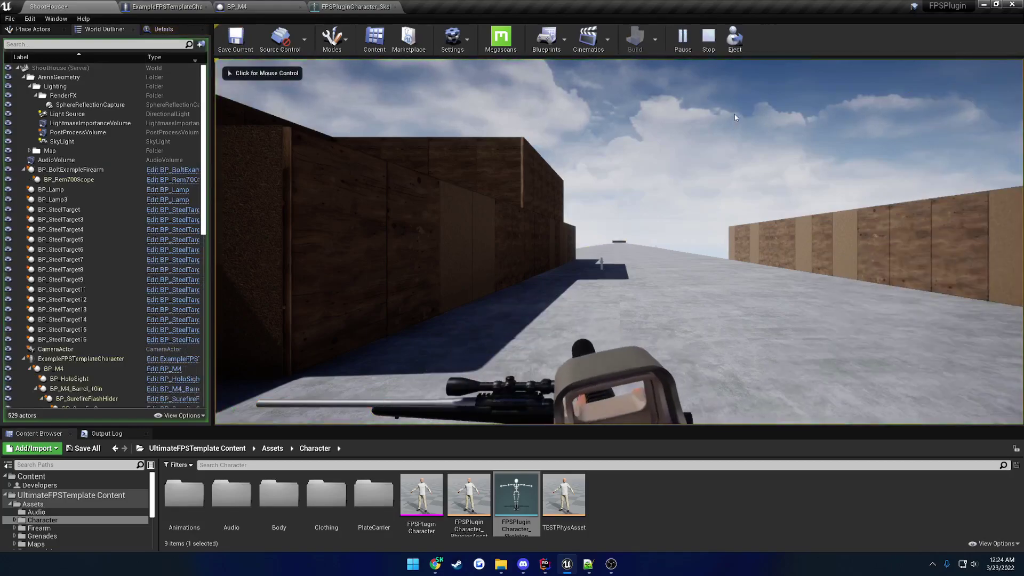
{"action": "left_click", "coordinate": [734, 37]}
{"action": "right_click_drag", "start_coordinate": [619, 241], "coordinate": [885, 246]}
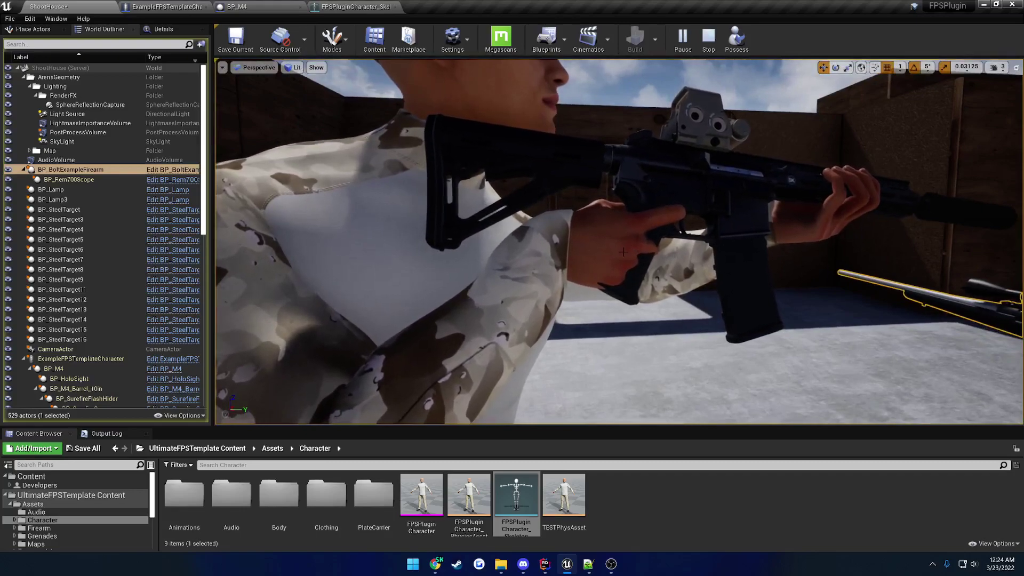
{"action": "right_click_drag", "start_coordinate": [635, 251], "coordinate": [542, 248]}
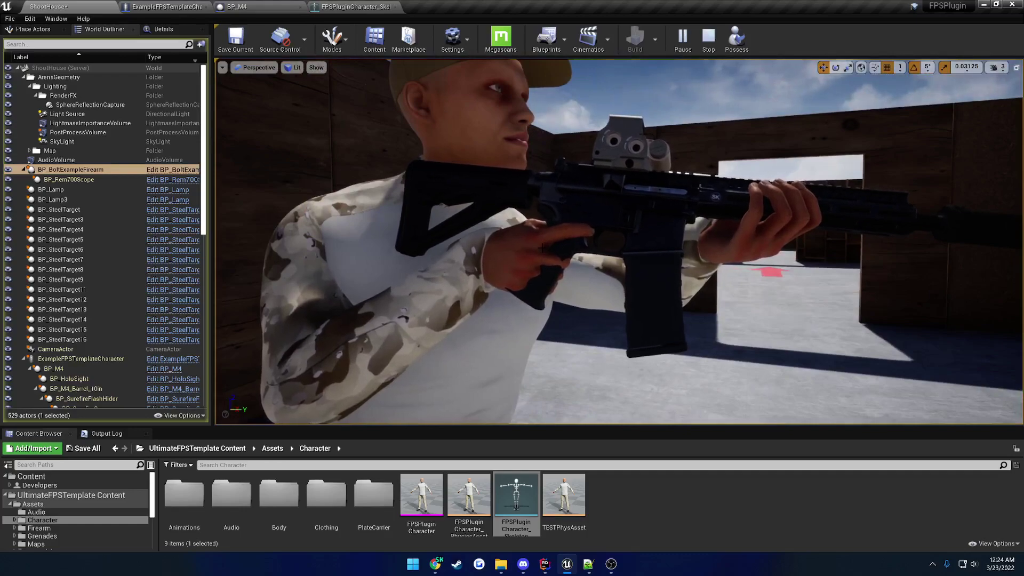
{"action": "left_click", "coordinate": [708, 40]}
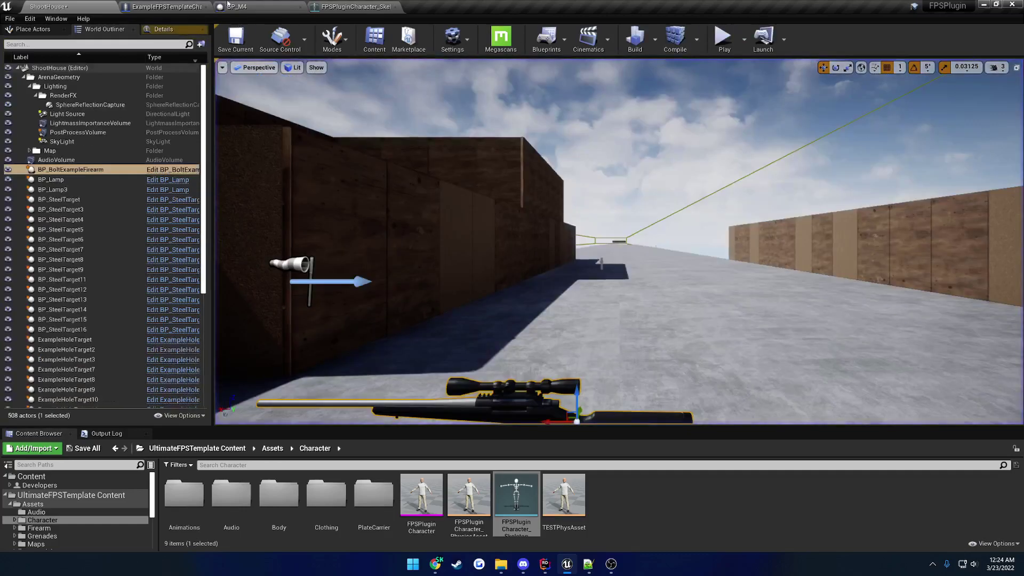
Return to BP_M4, switch to the Notepad++ notes, and highlight the talking point "new short stocking overhaul,"
{"action": "left_click", "coordinate": [237, 6]}
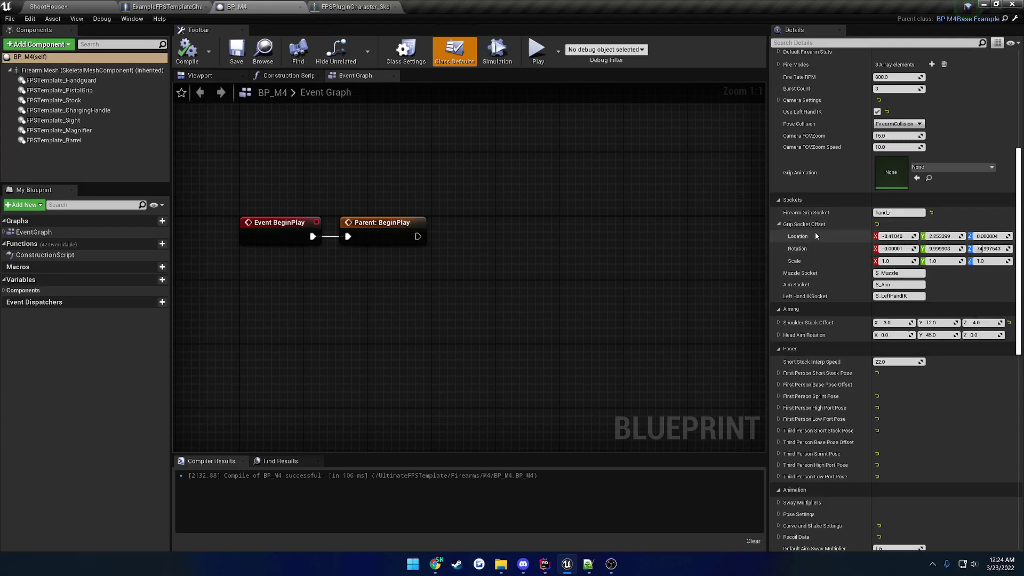
{"action": "key", "text": "alt+Tab"}
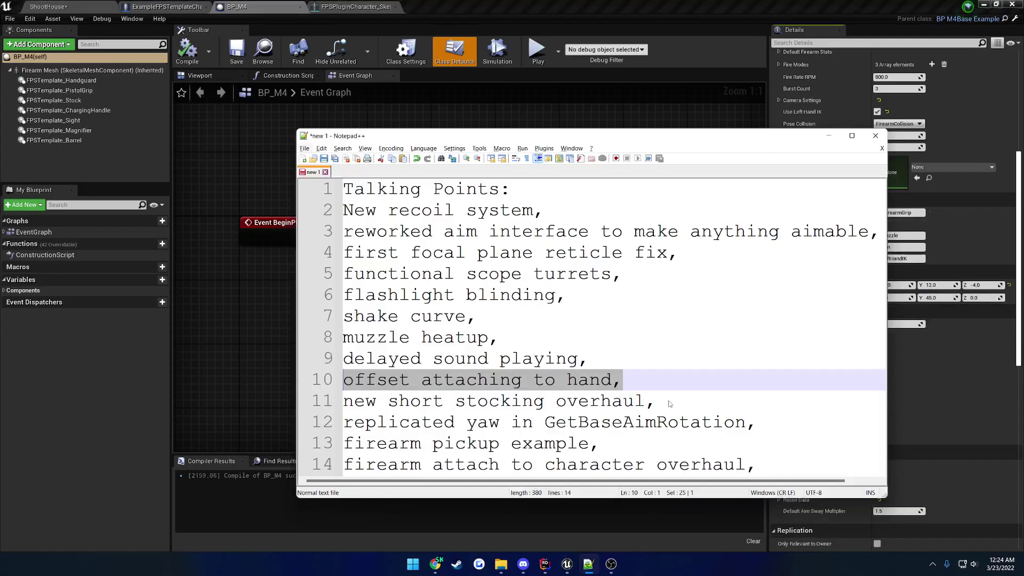
{"action": "left_click_drag", "start_coordinate": [673, 400], "coordinate": [318, 394]}
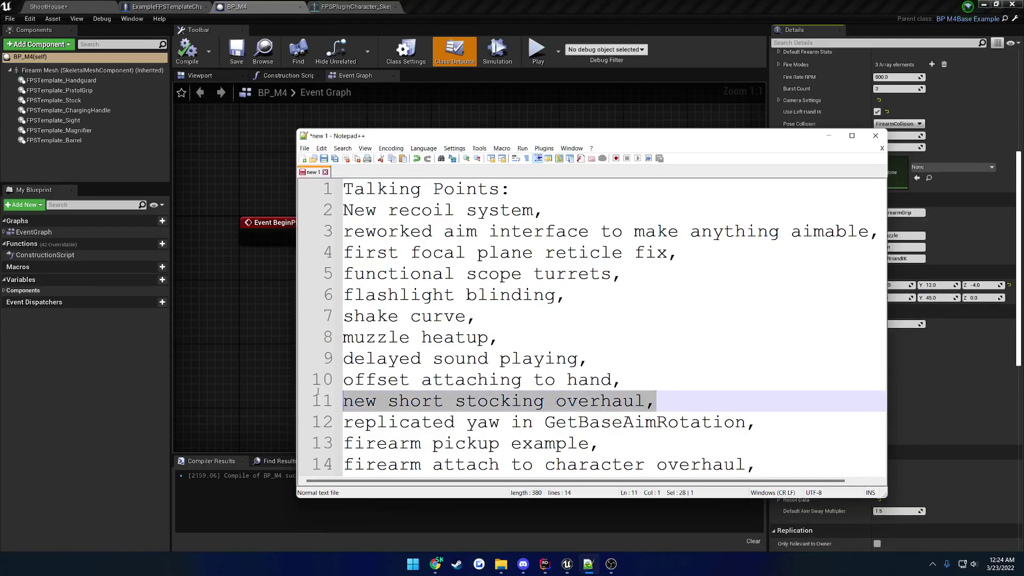
Play the level in the viewport, walk the character up against the wooden wall to demonstrate the M4's short stocking, and stop playing
{"action": "left_click", "coordinate": [602, 112]}
{"action": "left_click", "coordinate": [53, 6]}
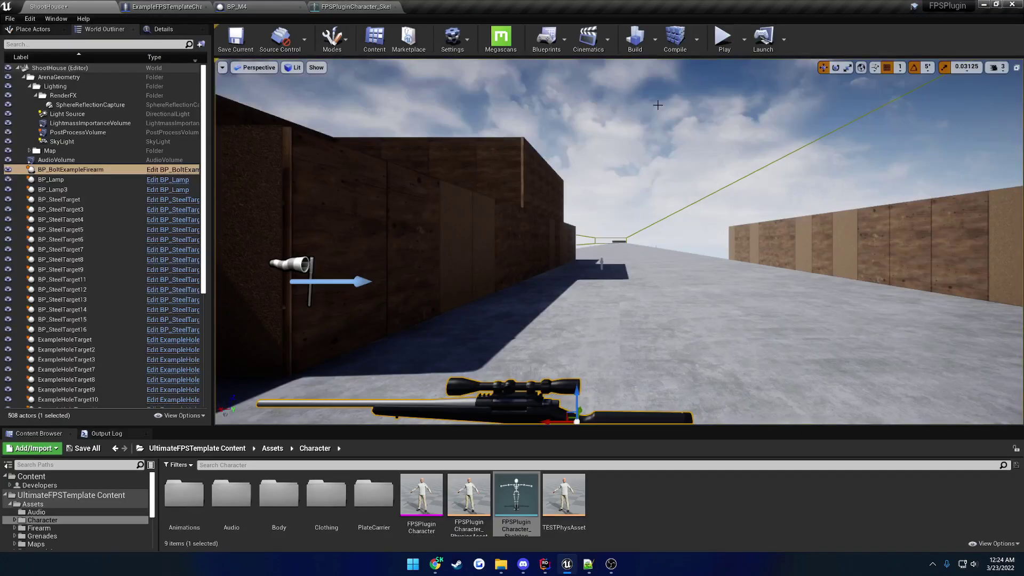
{"action": "left_click", "coordinate": [745, 43]}
{"action": "left_click", "coordinate": [723, 42]}
{"action": "left_click", "coordinate": [762, 238]}
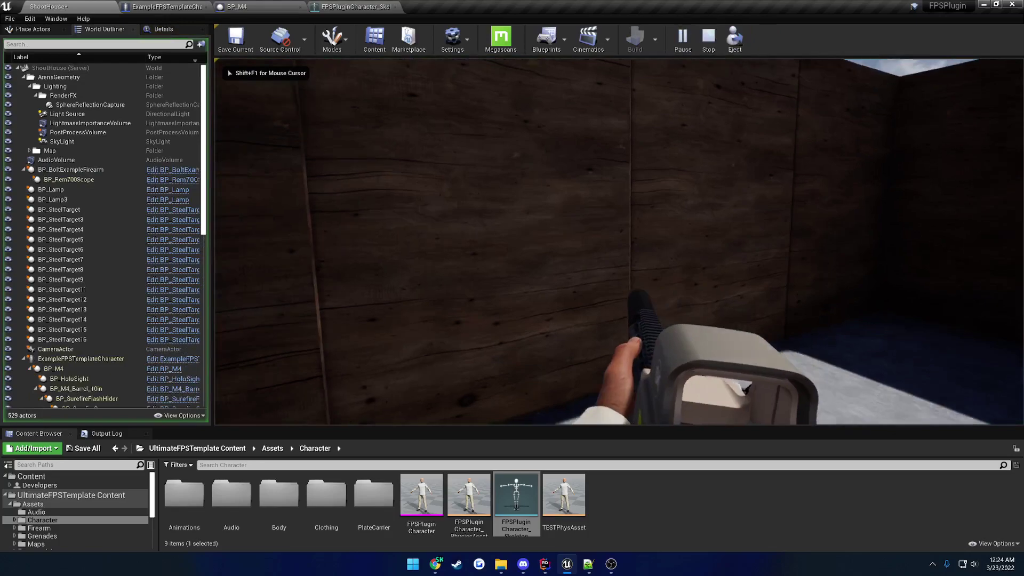
{"action": "key", "text": "w"}
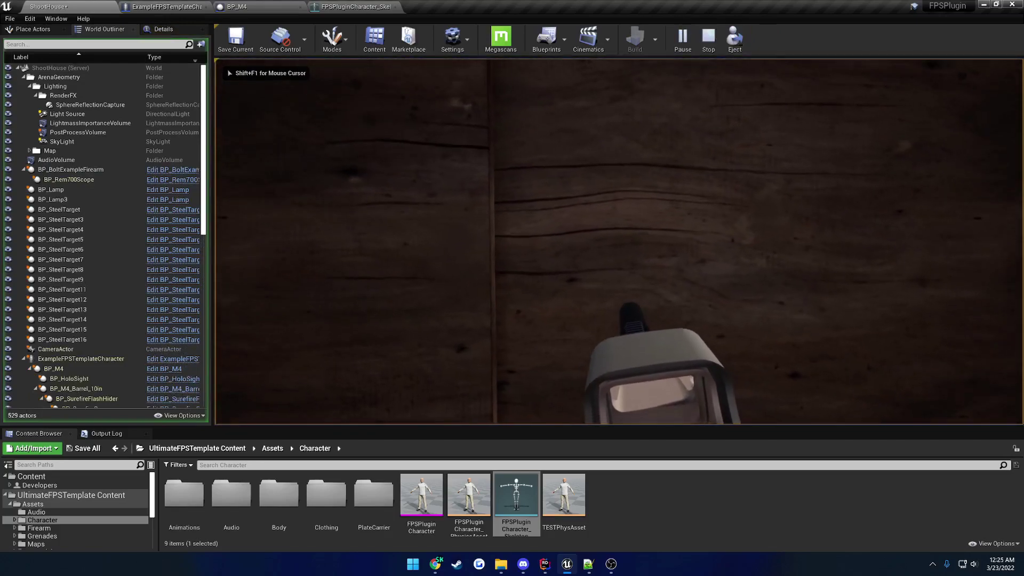
{"action": "key", "text": "w"}
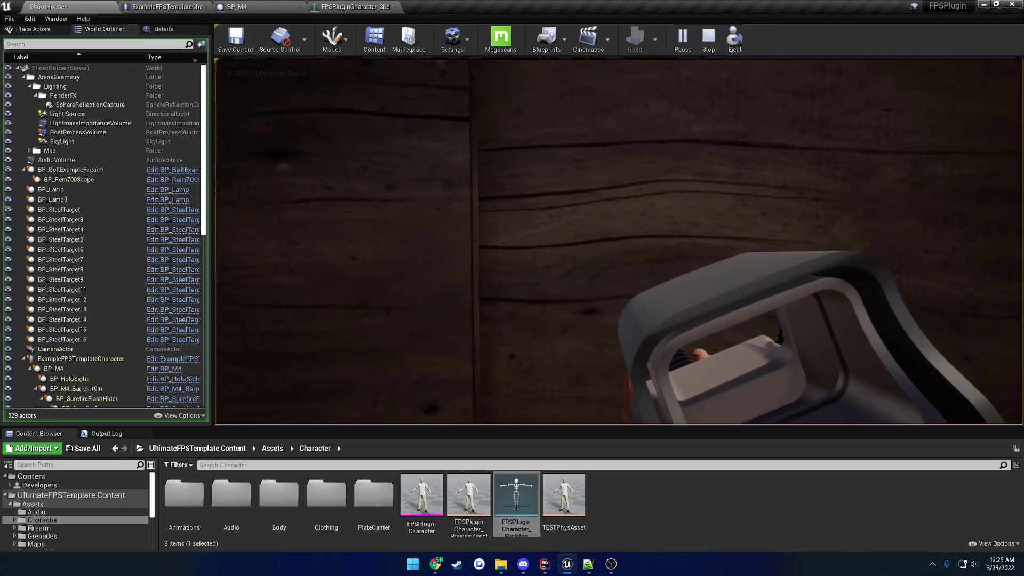
{"action": "key", "text": "w"}
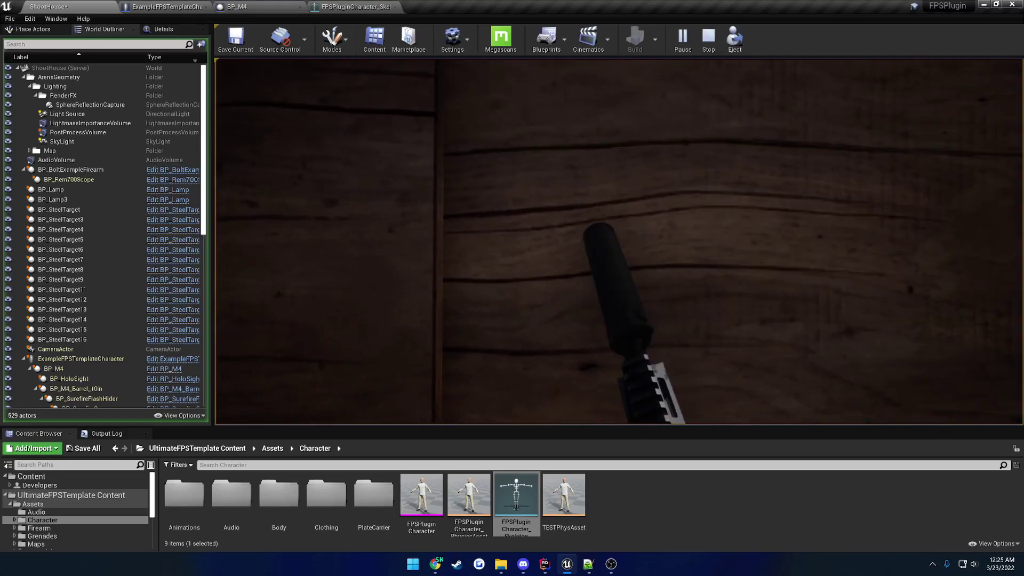
{"action": "key", "text": "w"}
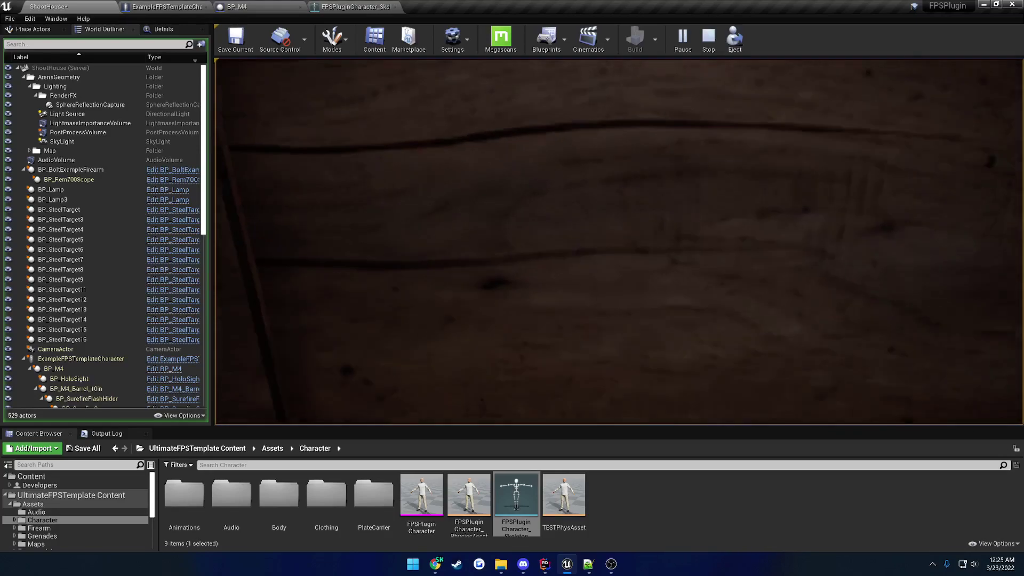
{"action": "key", "text": "s"}
{"action": "key", "text": "w"}
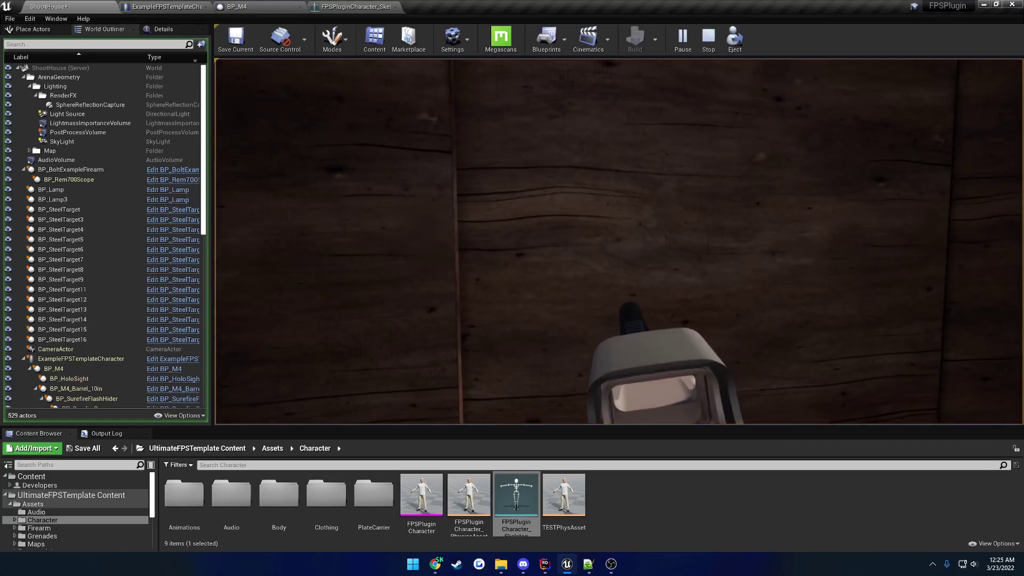
{"action": "key", "text": "Escape"}
Expand First Person Short Stock Pose in BP_M4's defaults, test the short stock pose against the wall in play mode, and stop playing
{"action": "left_click", "coordinate": [276, 9]}
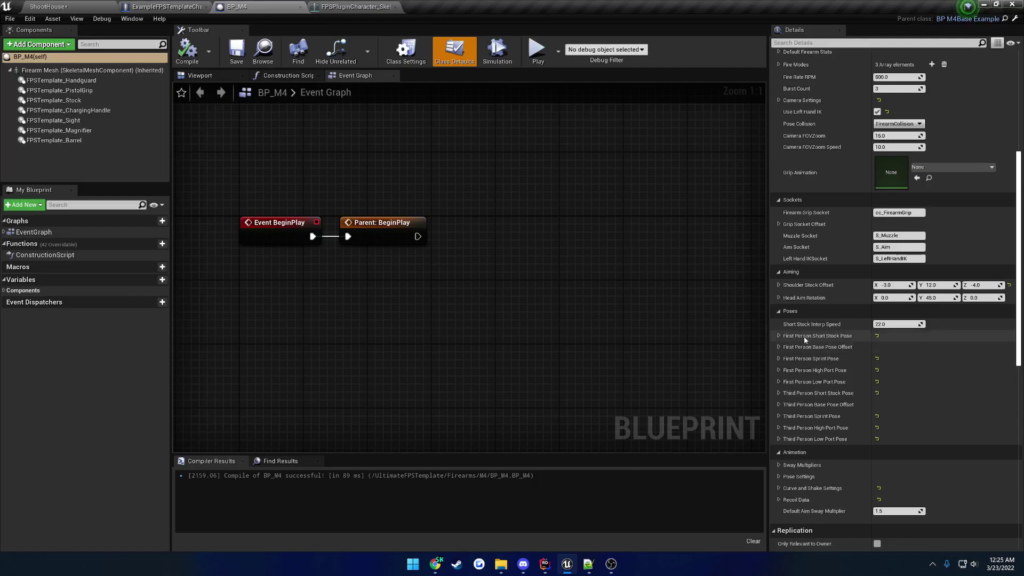
{"action": "left_click", "coordinate": [779, 336]}
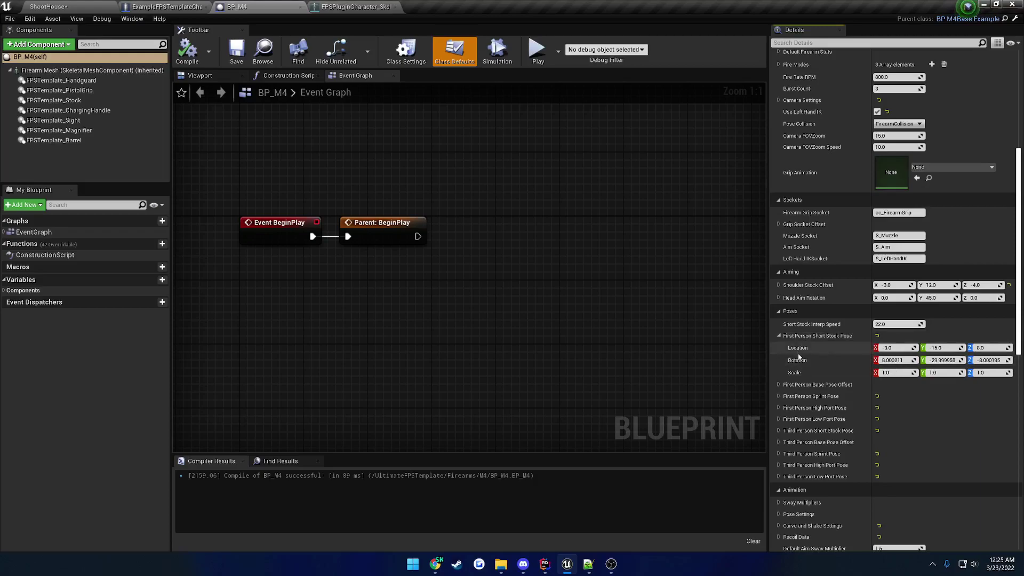
{"action": "left_click", "coordinate": [48, 7]}
{"action": "left_click", "coordinate": [724, 49]}
{"action": "left_click", "coordinate": [724, 48]}
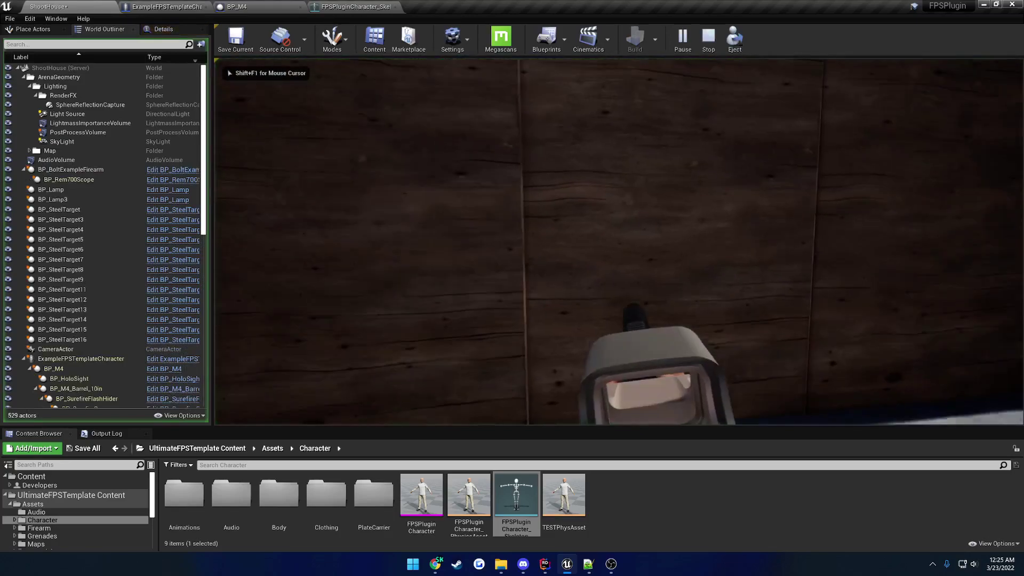
{"action": "key", "text": "w"}
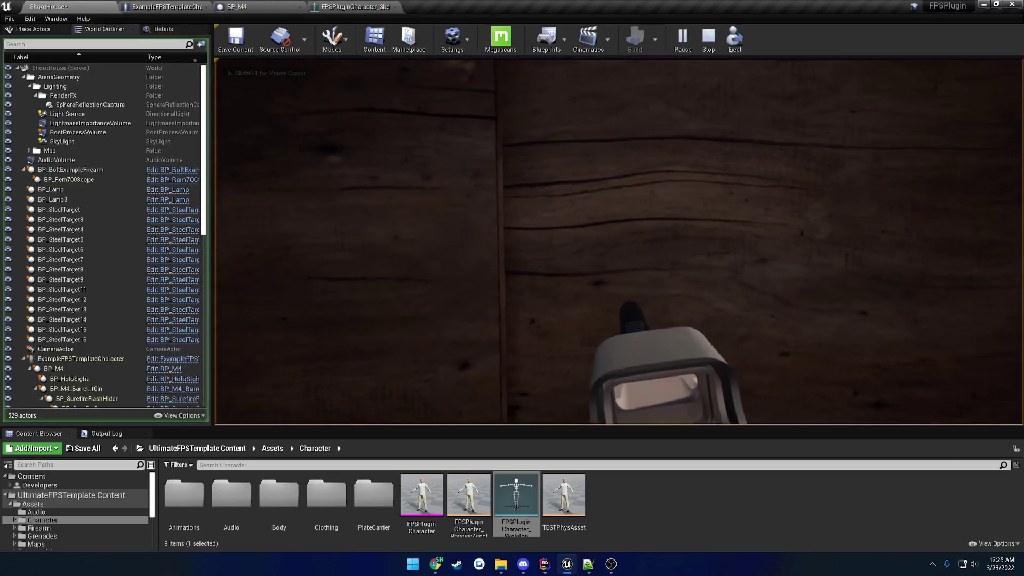
{"action": "key", "text": "w"}
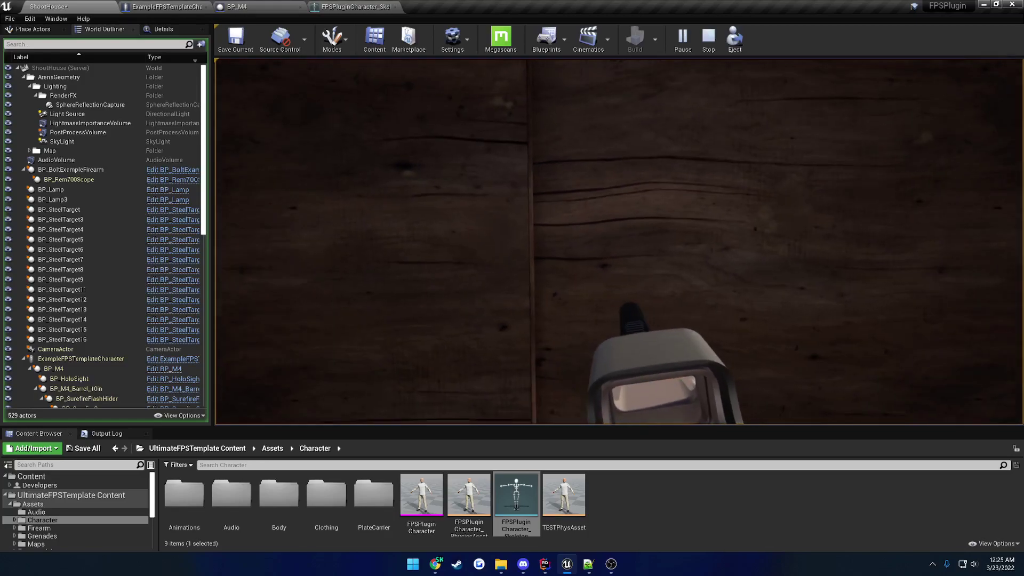
{"action": "key", "text": "Escape"}
Play the level in a new editor window with 2 players, check short stocking on the other character, and stop playing
{"action": "left_click", "coordinate": [744, 39]}
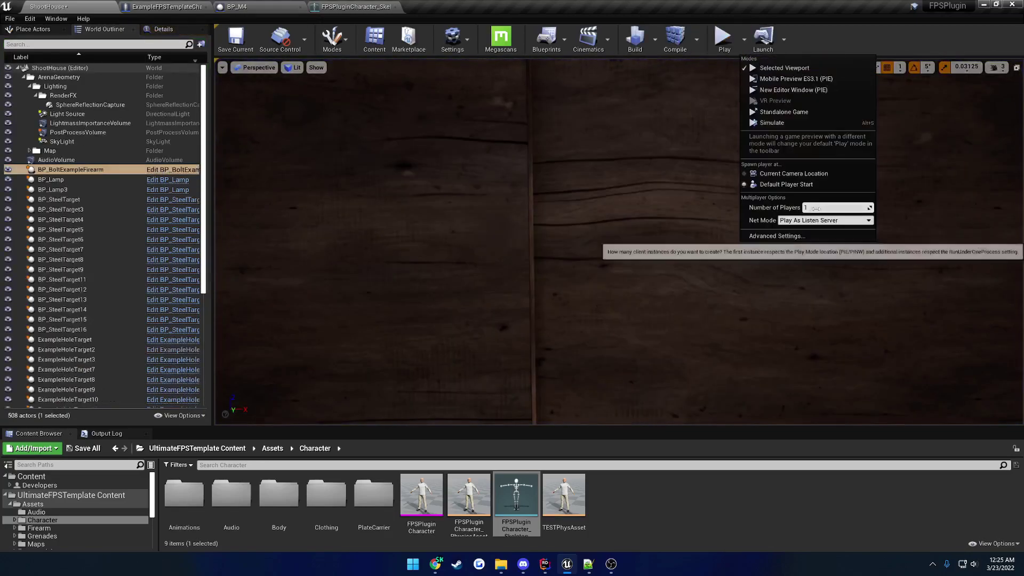
{"action": "left_click", "coordinate": [805, 92]}
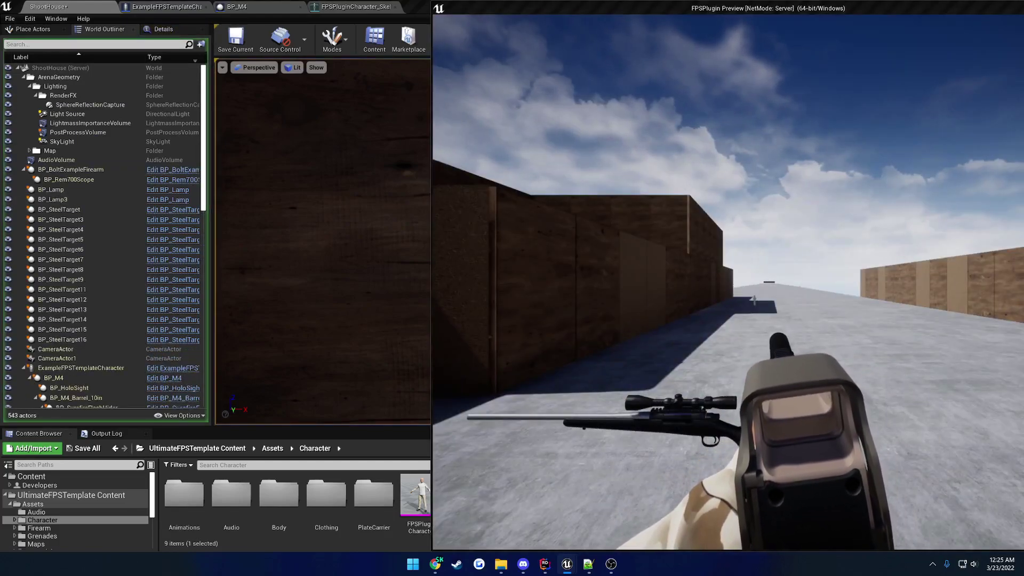
{"action": "left_click", "coordinate": [553, 224]}
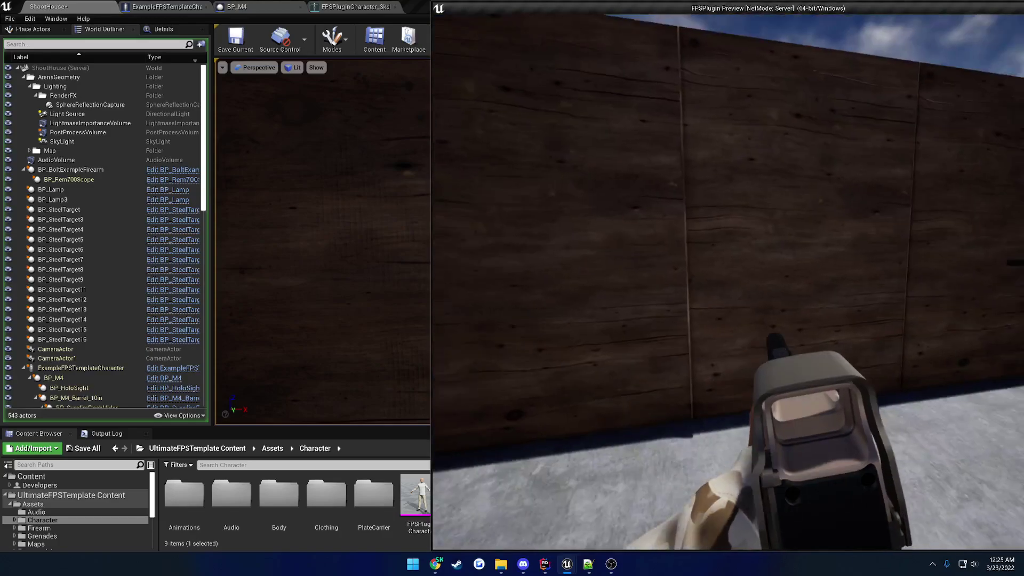
{"action": "key", "text": "w"}
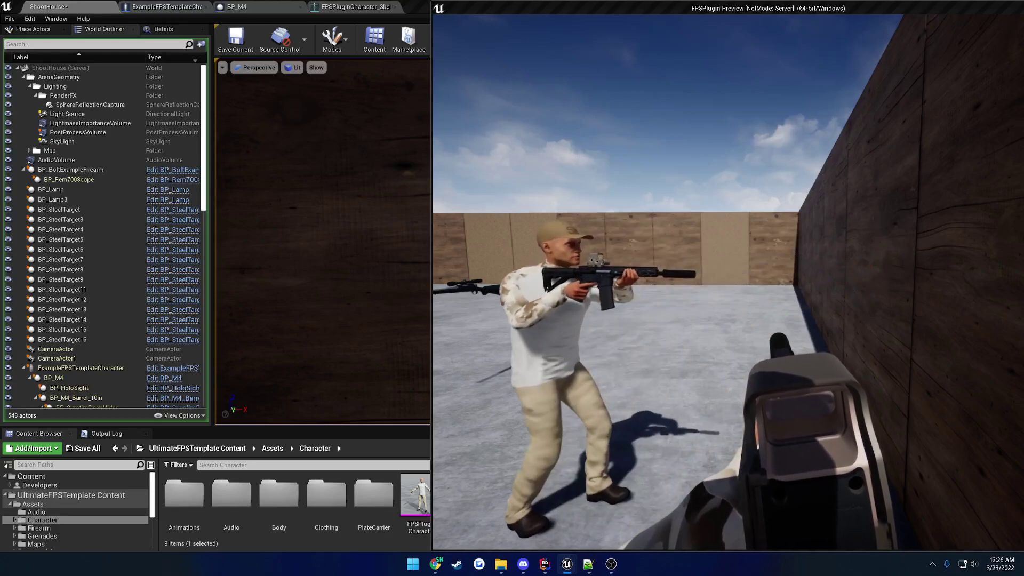
{"action": "key", "text": "Escape"}
Switch to the Notepad++ notes and highlight the talking point "replicated yaw in GetBaseAimRotation,"
{"action": "left_click", "coordinate": [588, 564]}
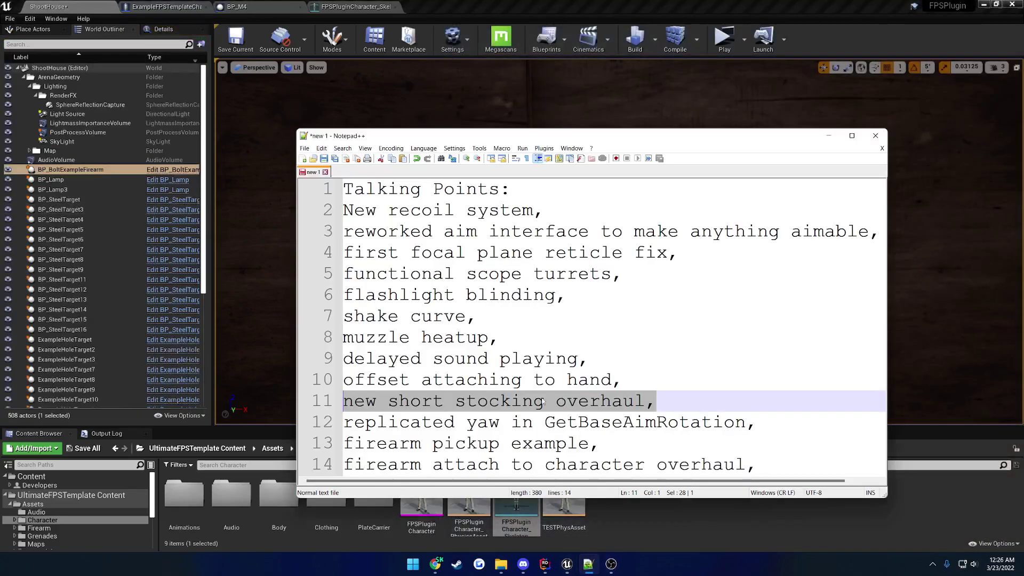
{"action": "left_click", "coordinate": [683, 406]}
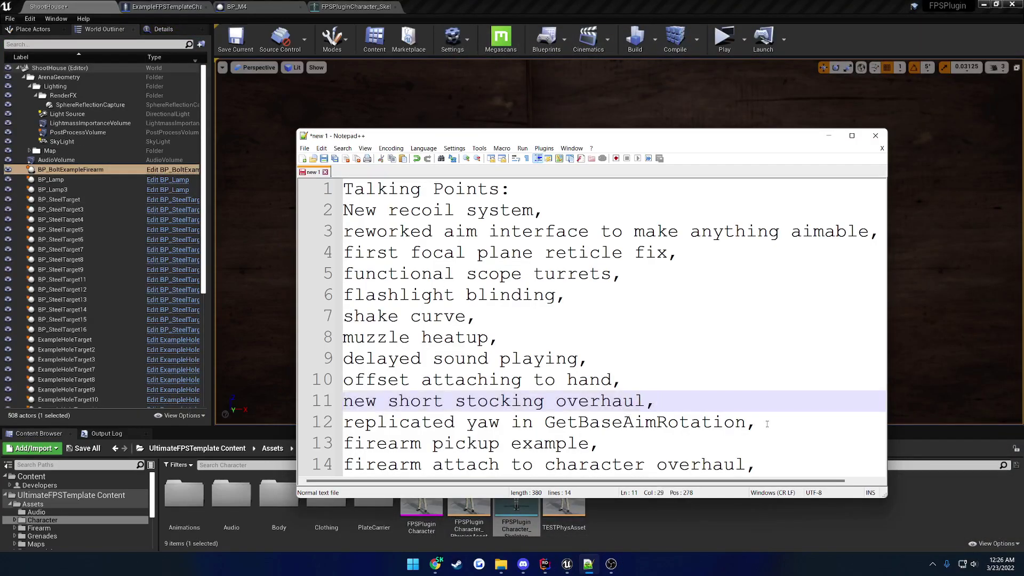
{"action": "left_click_drag", "start_coordinate": [767, 424], "coordinate": [336, 421]}
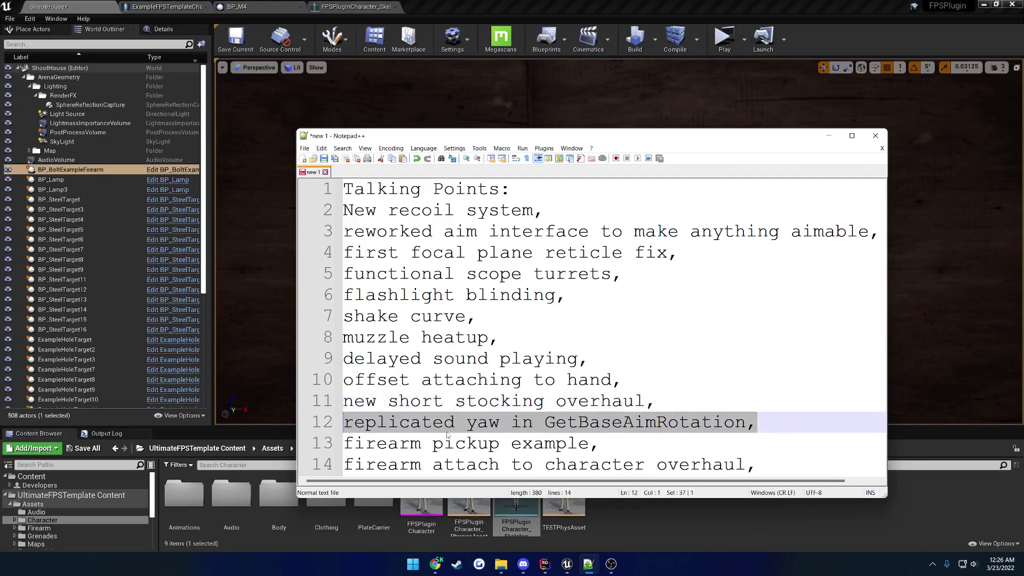
{"action": "left_click", "coordinate": [774, 419]}
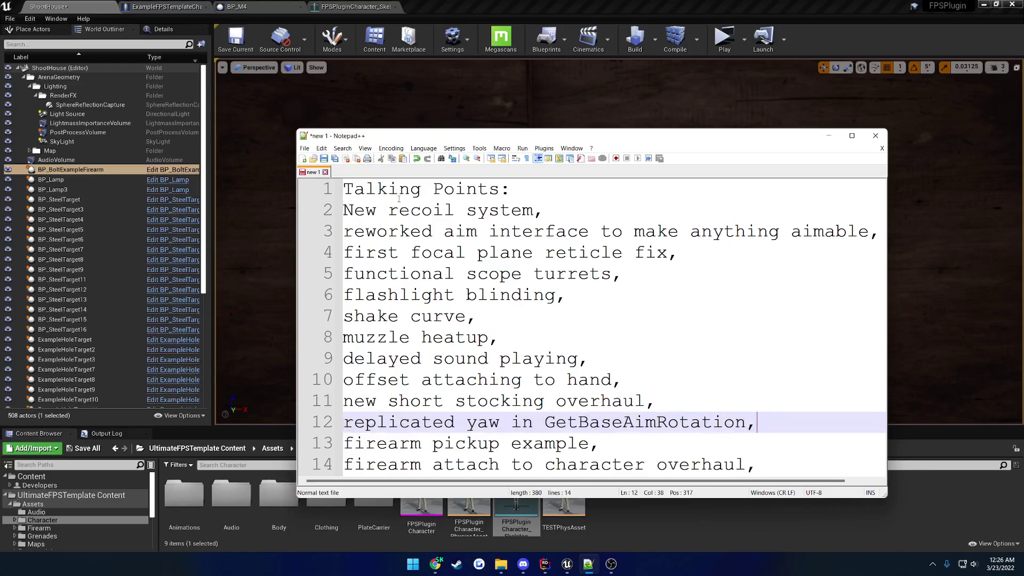
Show an empty area of ExampleFPSTemplateCharacter's Event Graph, play the level in the selected viewport to demonstrate aim rotation, and stop playing
{"action": "left_click", "coordinate": [156, 7]}
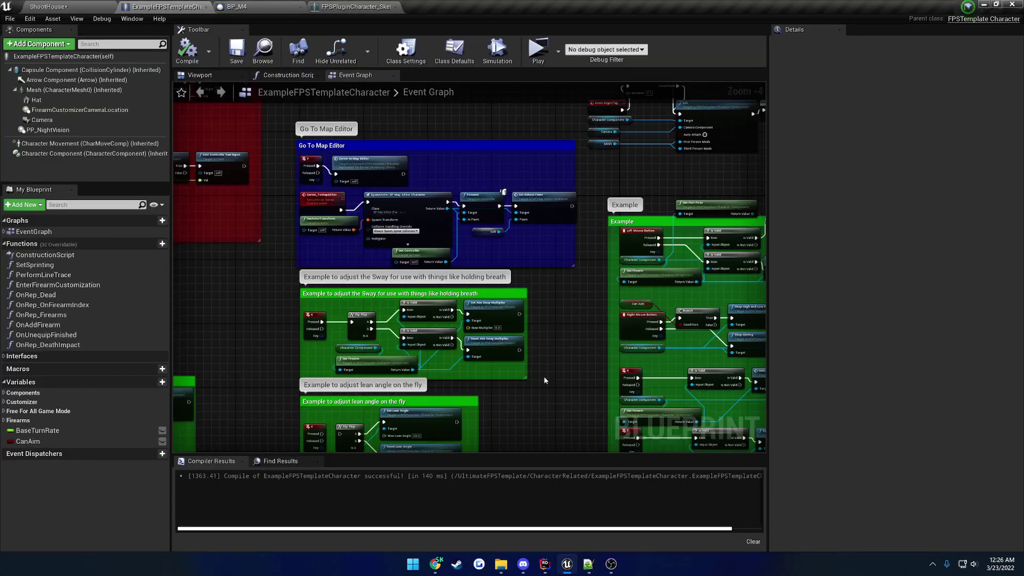
{"action": "right_click_drag", "start_coordinate": [550, 376], "coordinate": [562, 194]}
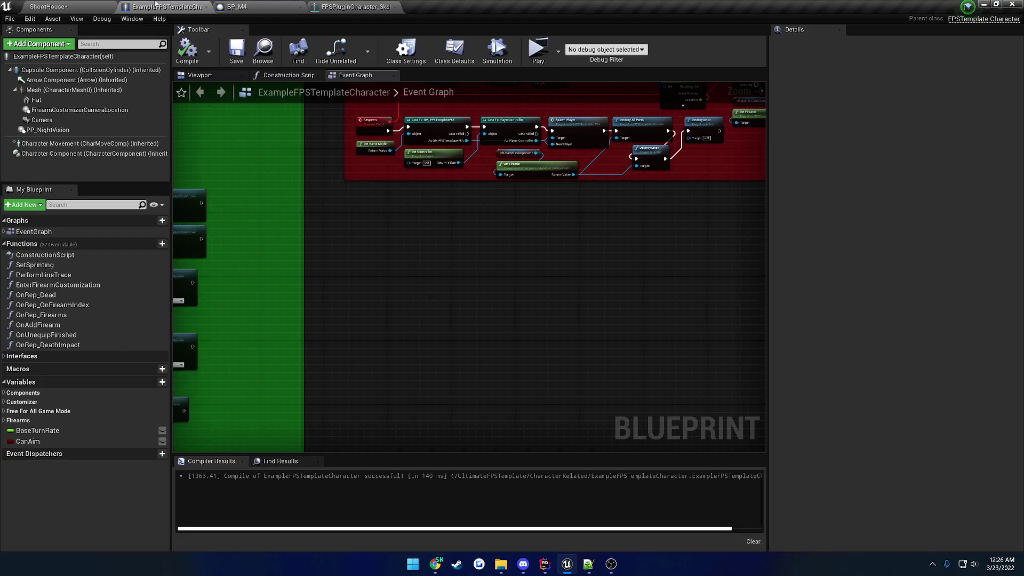
{"action": "left_click", "coordinate": [86, 7]}
{"action": "left_click", "coordinate": [746, 42]}
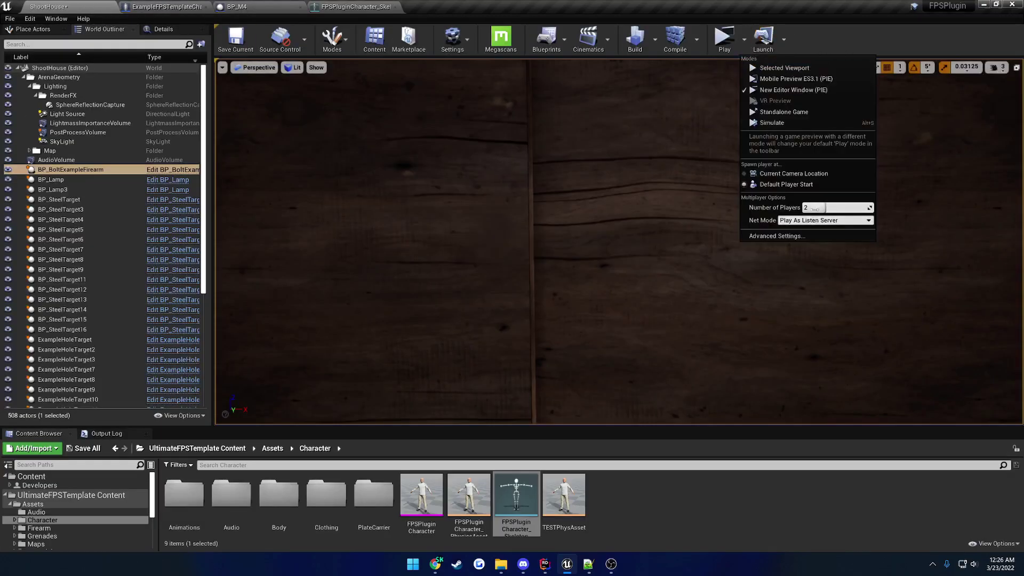
{"action": "left_click", "coordinate": [784, 67]}
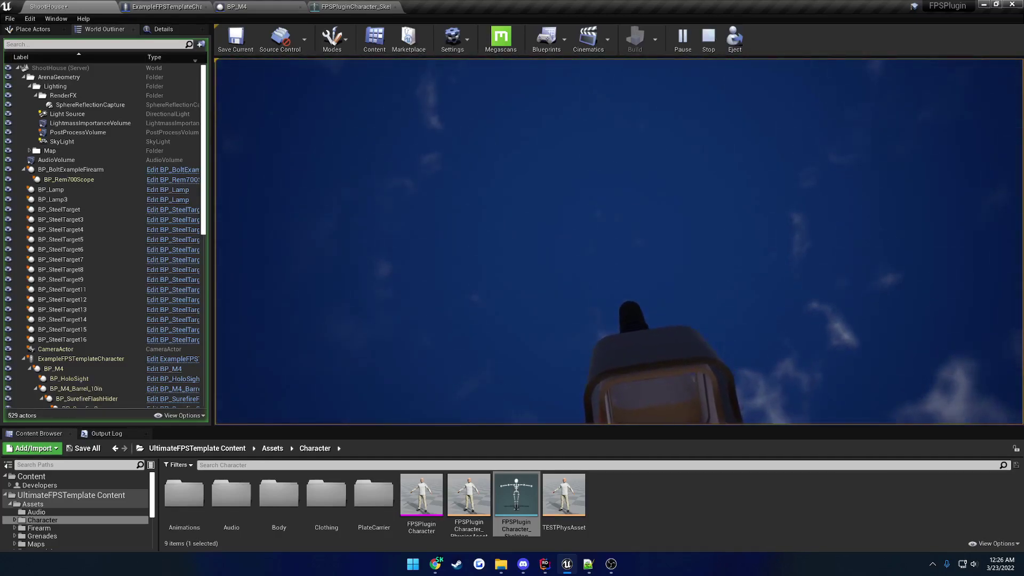
{"action": "key", "text": "Escape"}
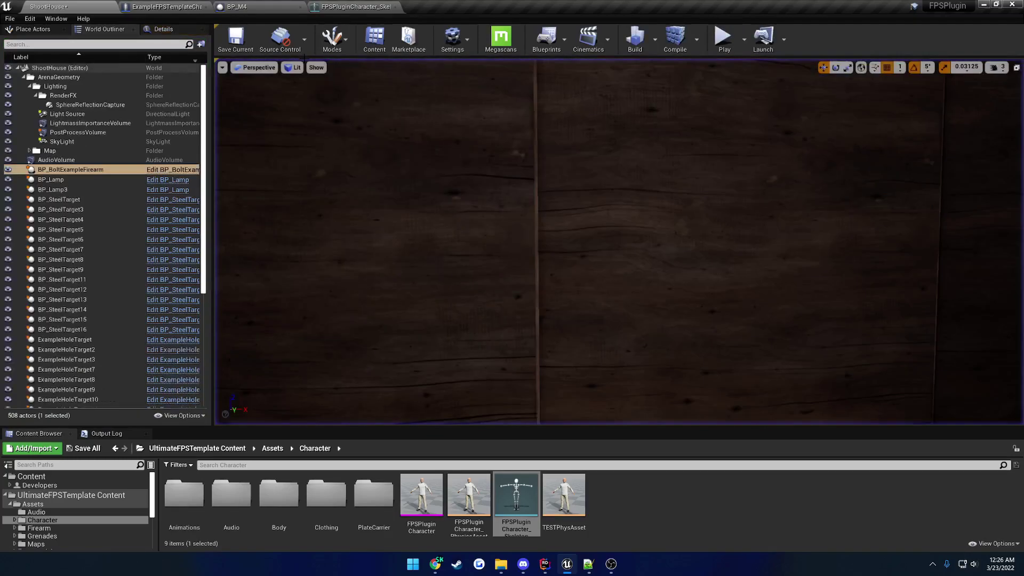
Switch to the Rider source code and highlight GetBaseAimRotation, GetControlRotation and the line "Rotation.Yaw = ControlYaw;" in FPSTemplate_CharacterComponent.cpp
{"action": "left_click", "coordinate": [165, 6]}
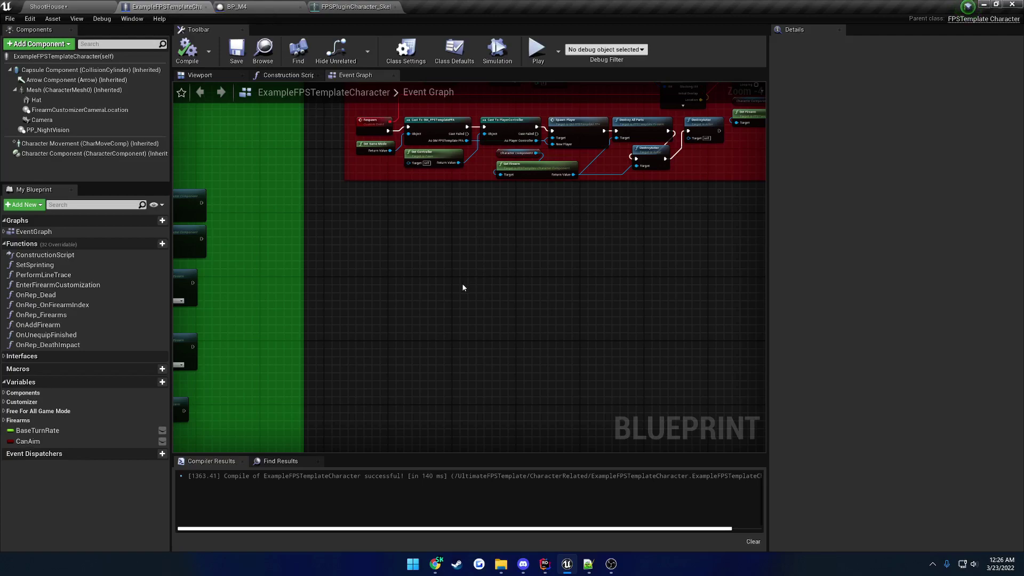
{"action": "left_click", "coordinate": [656, 571]}
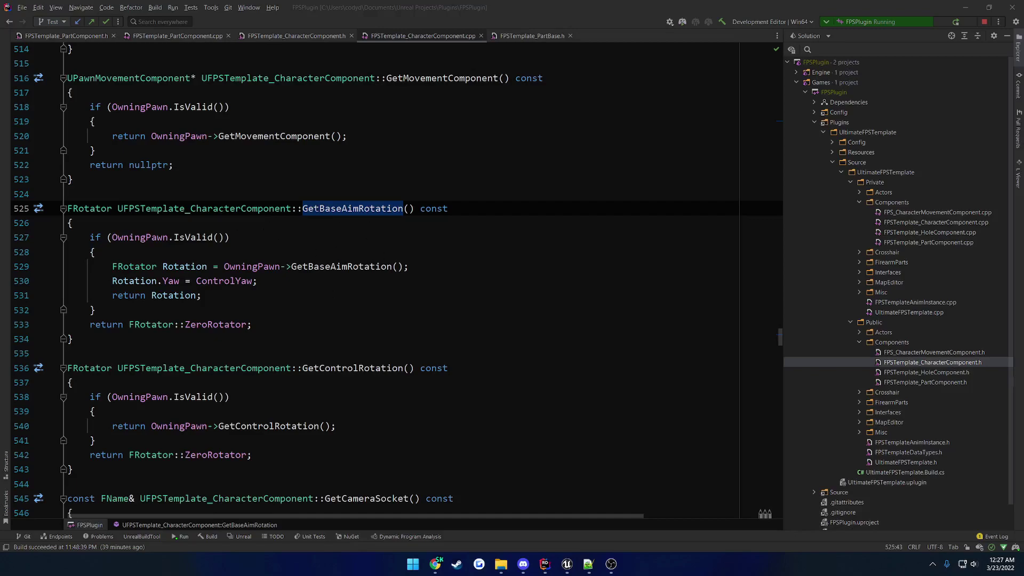
{"action": "left_click_drag", "start_coordinate": [286, 208], "coordinate": [382, 208]}
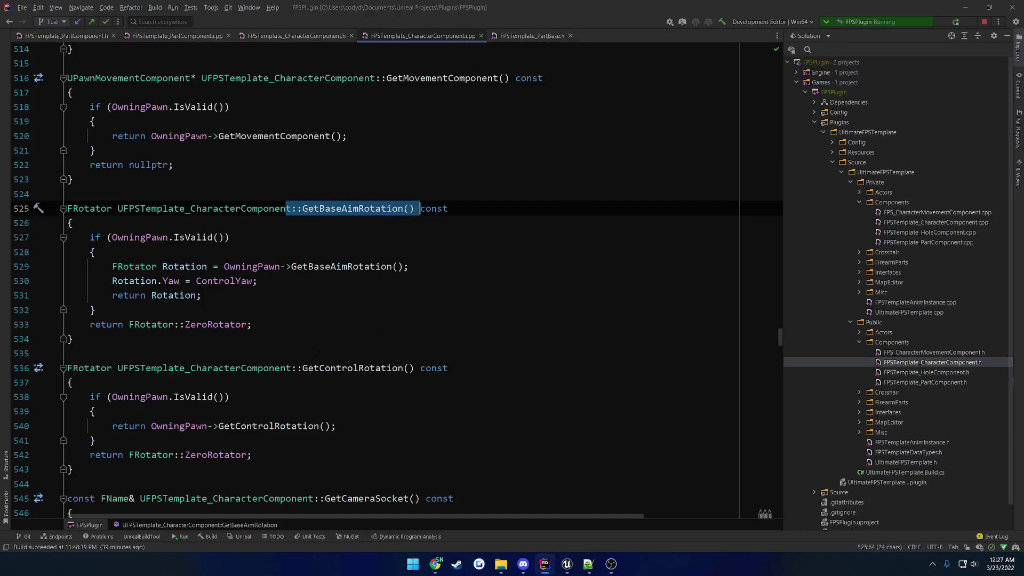
{"action": "left_click_drag", "start_coordinate": [297, 368], "coordinate": [415, 368]}
{"action": "left_click", "coordinate": [366, 325]}
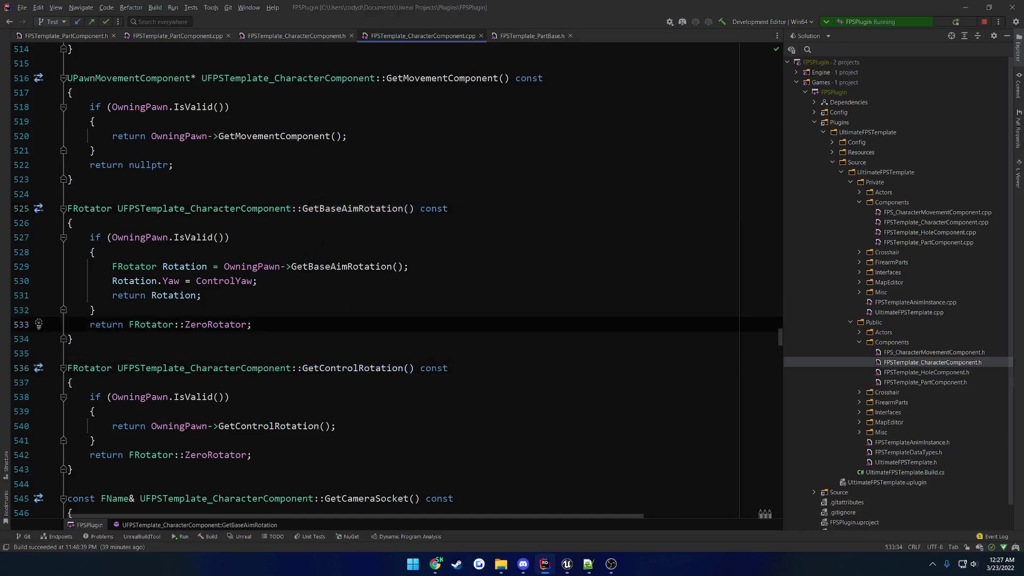
{"action": "left_click_drag", "start_coordinate": [302, 208], "coordinate": [437, 209]}
{"action": "left_click", "coordinate": [229, 238]}
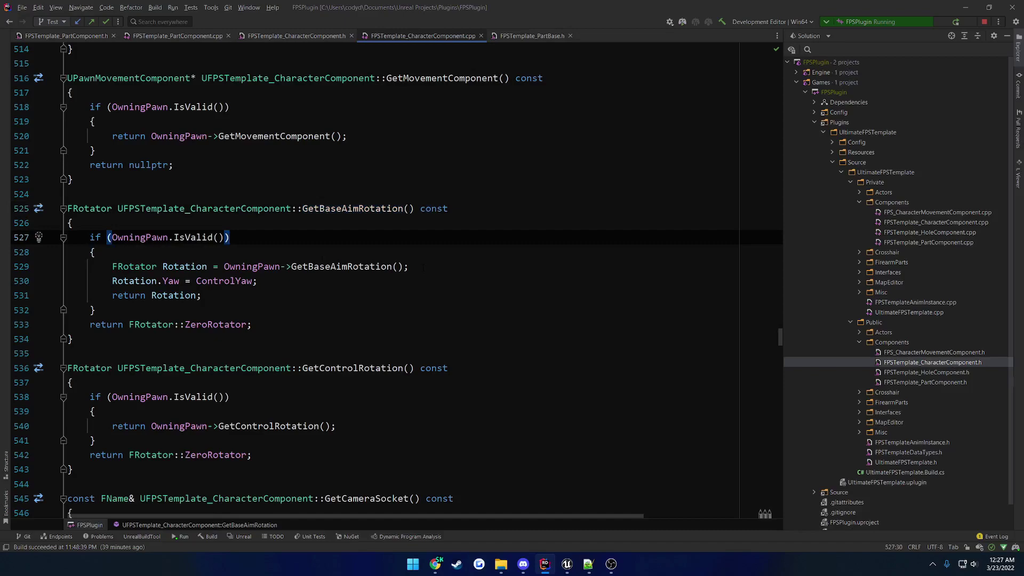
{"action": "left_click_drag", "start_coordinate": [423, 267], "coordinate": [112, 281]}
{"action": "left_click", "coordinate": [94, 252]}
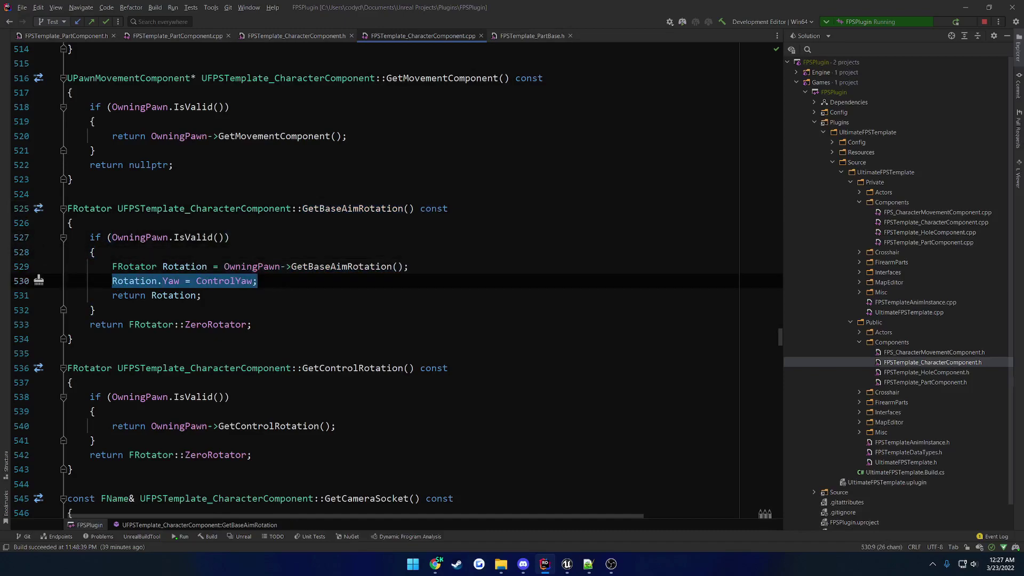
Switch back to Unreal Editor and add a Character Component reference with a connected Get Base Aim Rotation node to ExampleFPSTemplateCharacter's Event Graph
{"action": "left_click", "coordinate": [567, 564]}
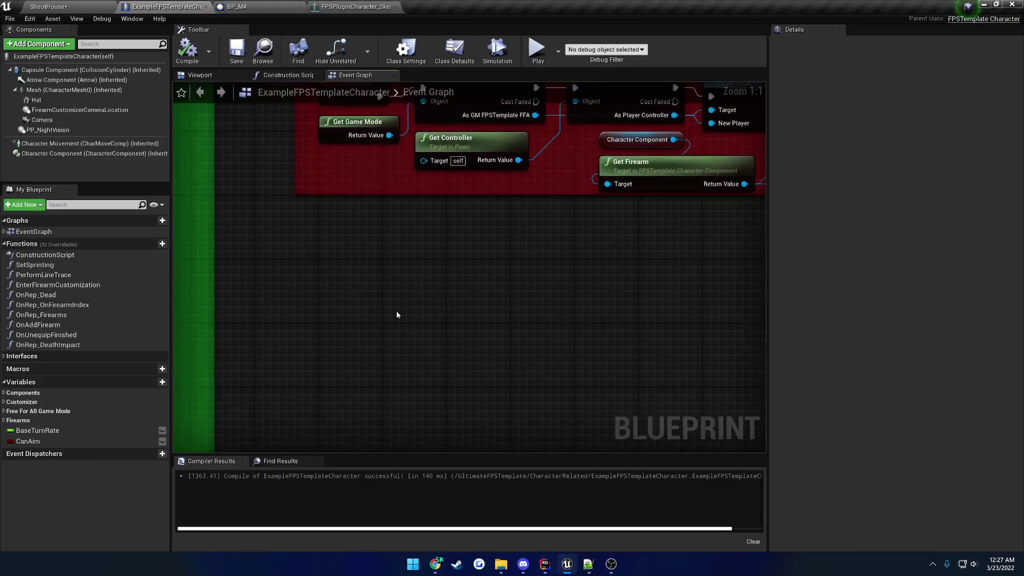
{"action": "left_click_drag", "start_coordinate": [120, 154], "coordinate": [326, 262]}
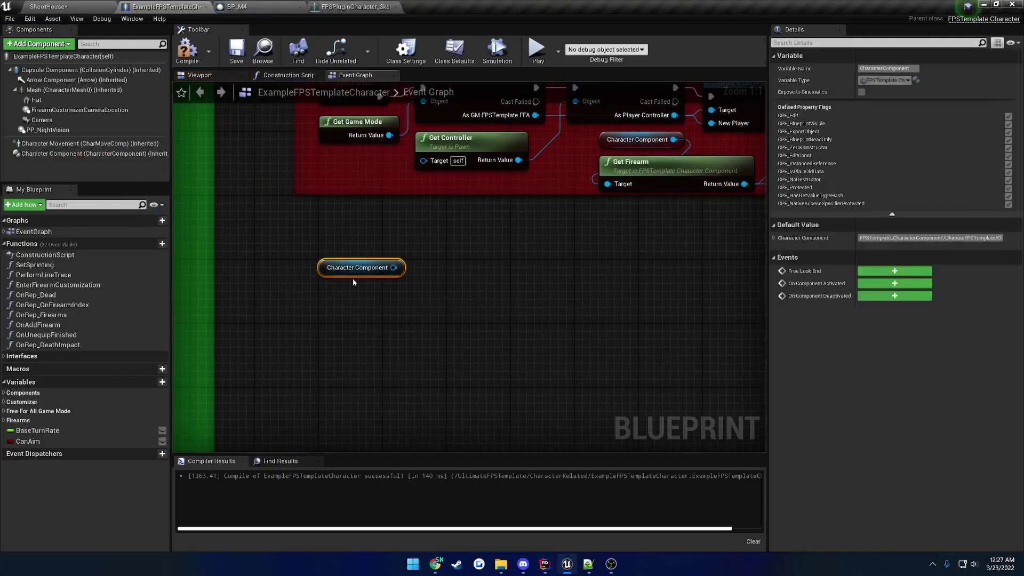
{"action": "left_click_drag", "start_coordinate": [393, 267], "coordinate": [473, 293]}
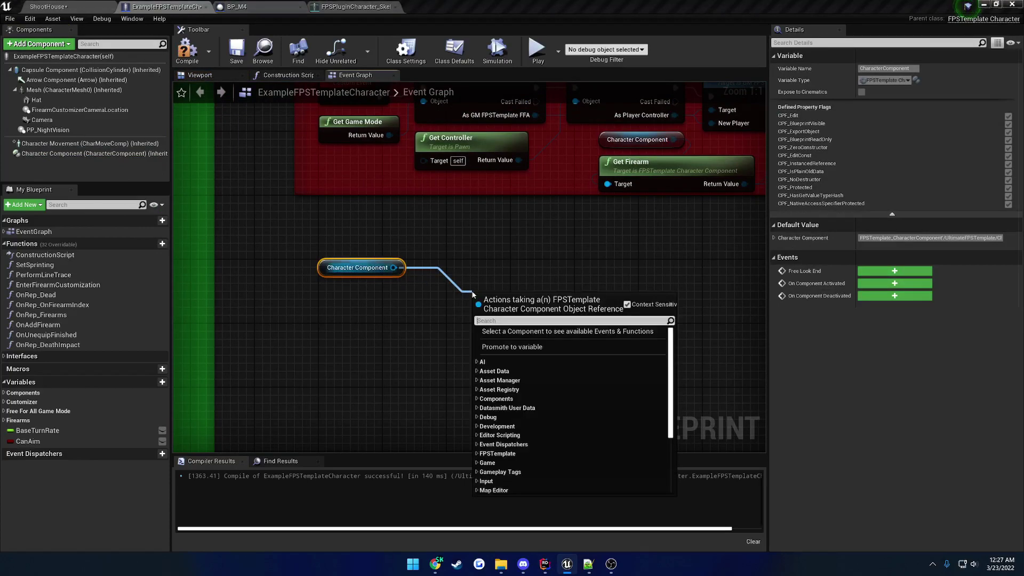
{"action": "type", "text": "getbas"}
{"action": "key", "text": "Return"}
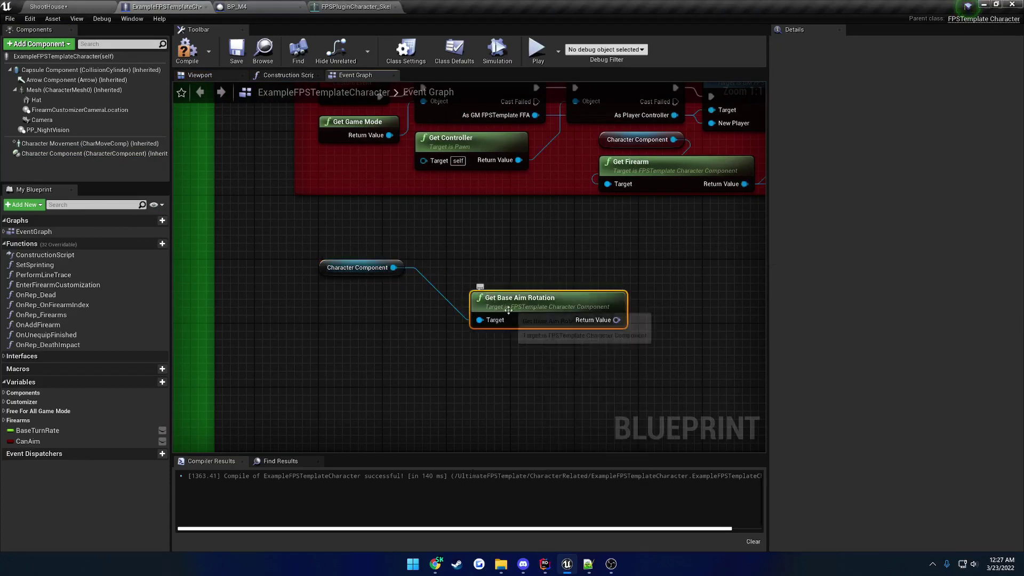
Place the Get Base Aim Rotation node directly beneath the Character Component reference and return to the ShootHouse level
{"action": "left_click_drag", "start_coordinate": [508, 309], "coordinate": [356, 302]}
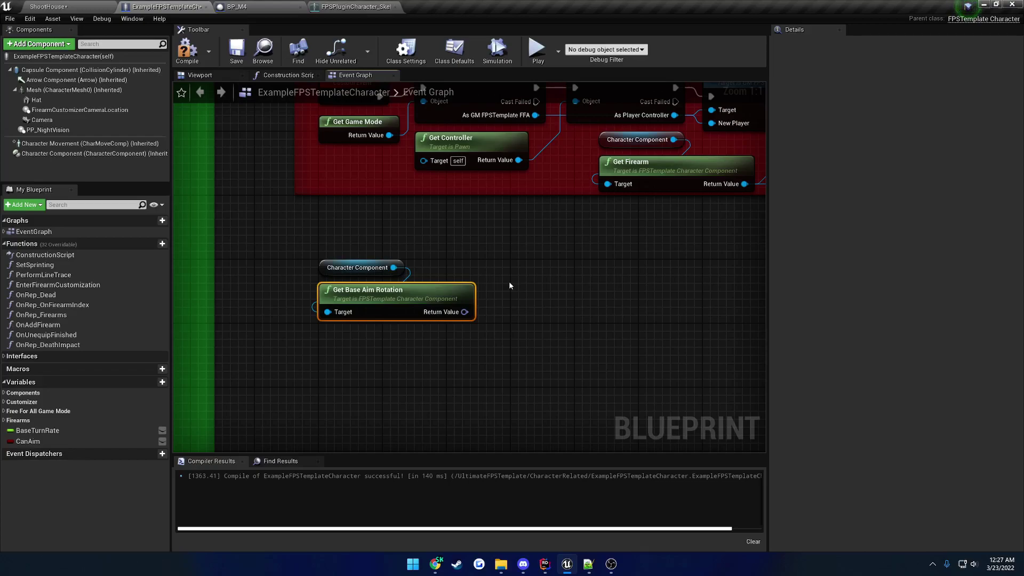
{"action": "left_click", "coordinate": [80, 4]}
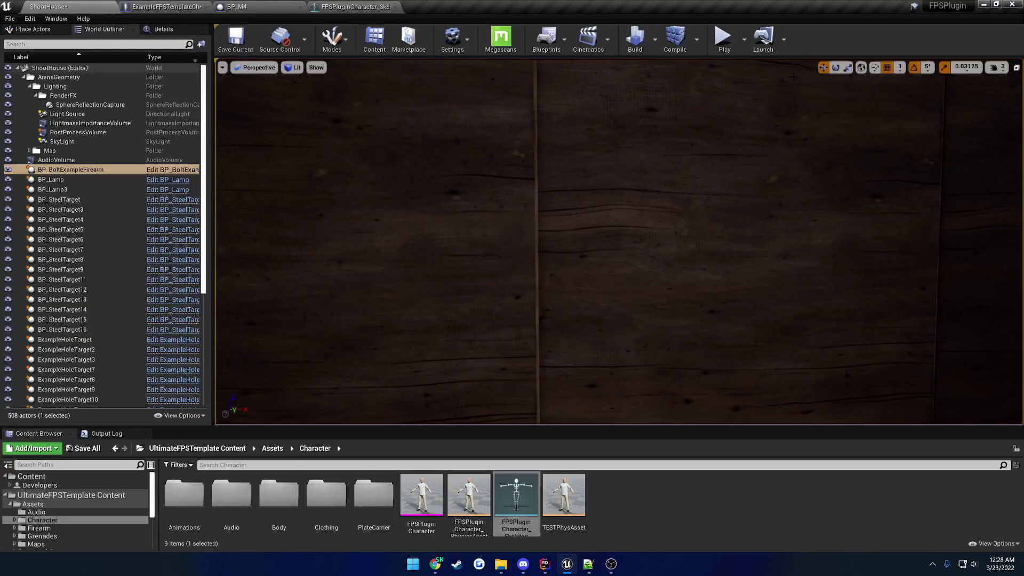
Play the level, pick up and equip the bolt-action rifle, and aim through its scope in full screen
{"action": "left_click", "coordinate": [723, 39]}
{"action": "key", "text": "f"}
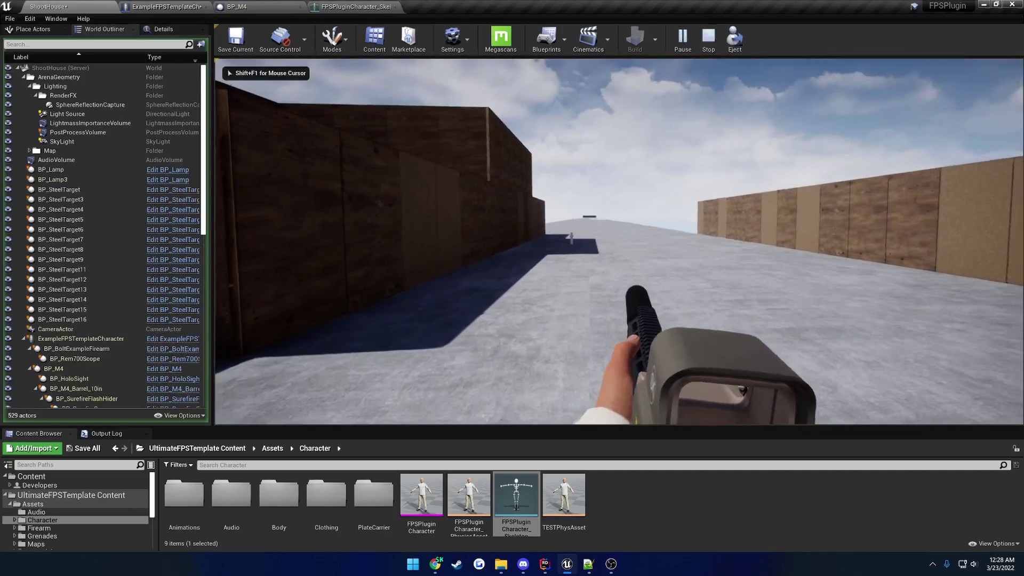
{"action": "key", "text": "2"}
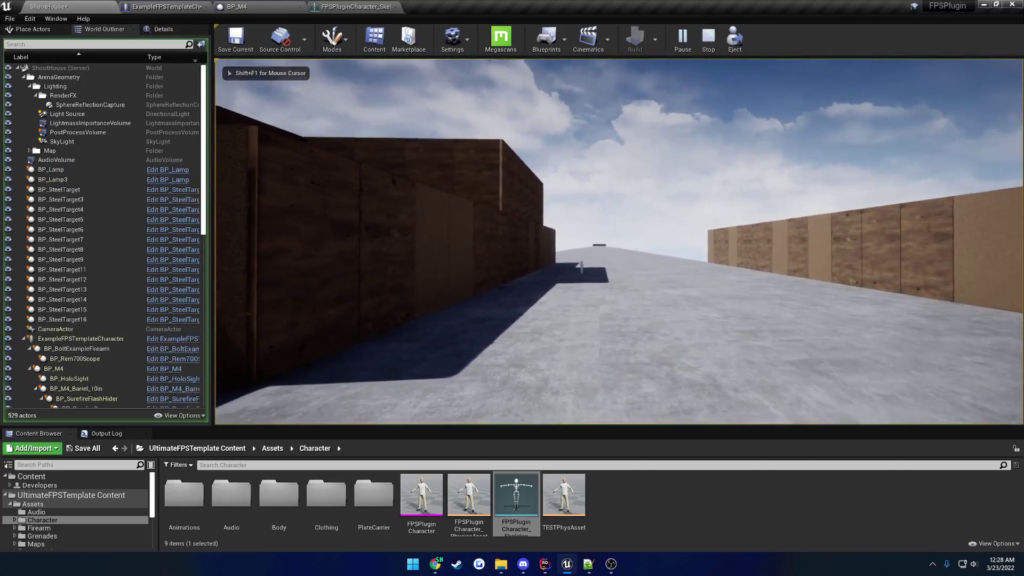
{"action": "right_click", "coordinate": [619, 241]}
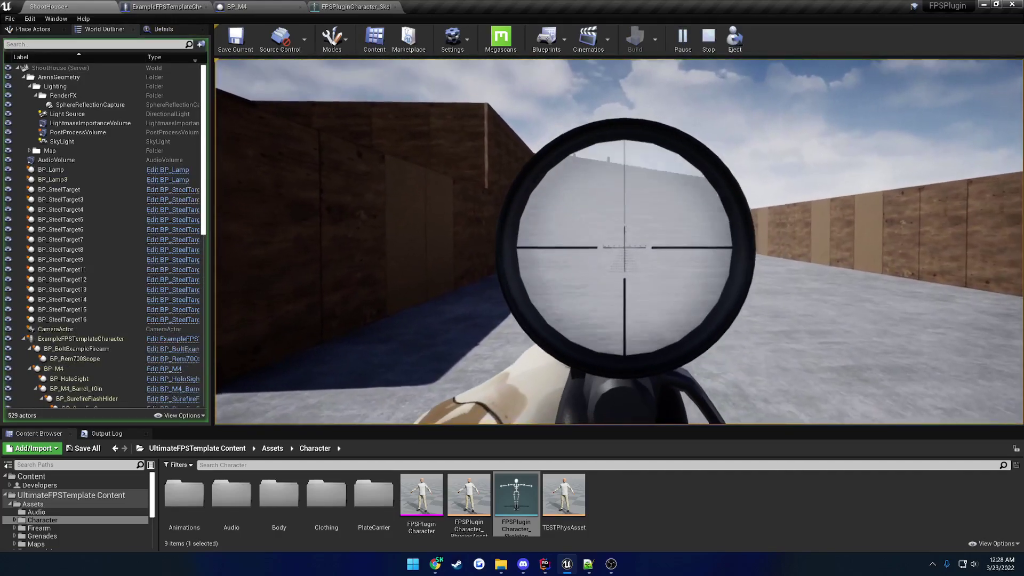
{"action": "key", "text": "F11"}
{"action": "right_click", "coordinate": [492, 302]}
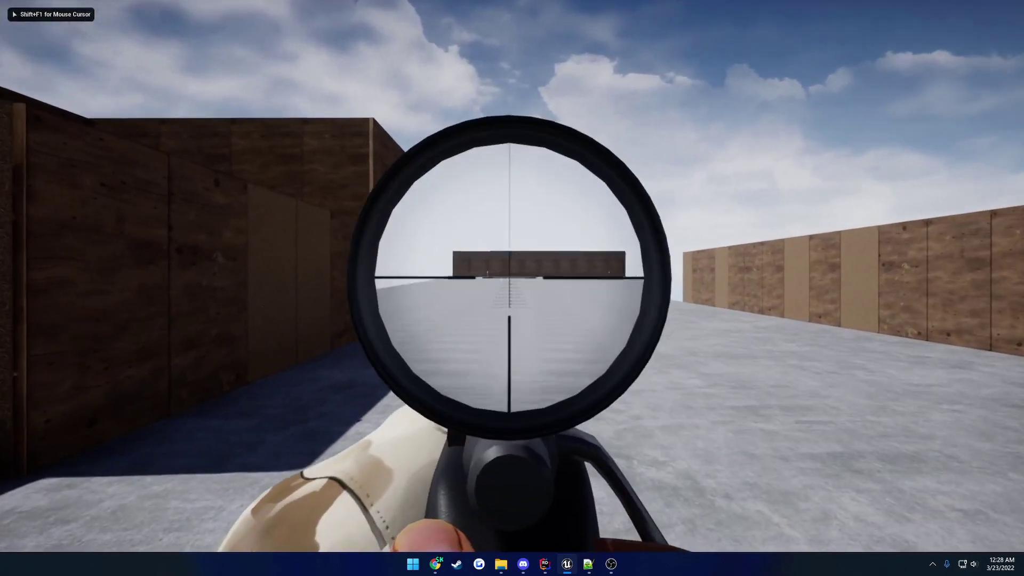
Zoom the rifle scope's magnification in and out repeatedly to demonstrate the reticle scaling
{"action": "scroll", "coordinate": [514, 278], "scroll_direction": "up", "scroll_amount": 3}
{"action": "scroll", "coordinate": [512, 288], "scroll_direction": "down", "scroll_amount": 3}
{"action": "scroll", "coordinate": [512, 288], "scroll_direction": "up", "scroll_amount": 2}
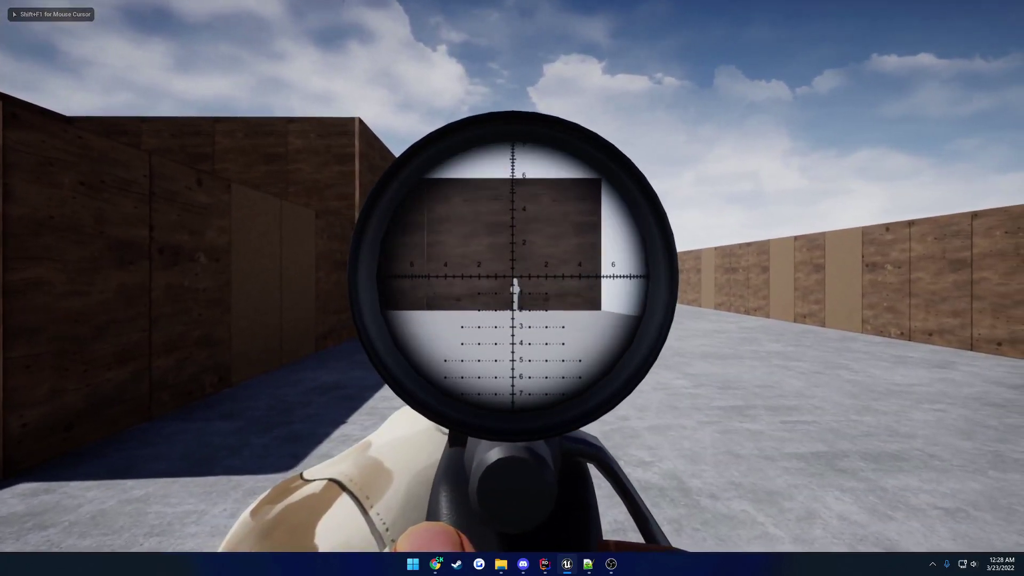
{"action": "scroll", "coordinate": [512, 288], "scroll_direction": "down", "scroll_amount": 4}
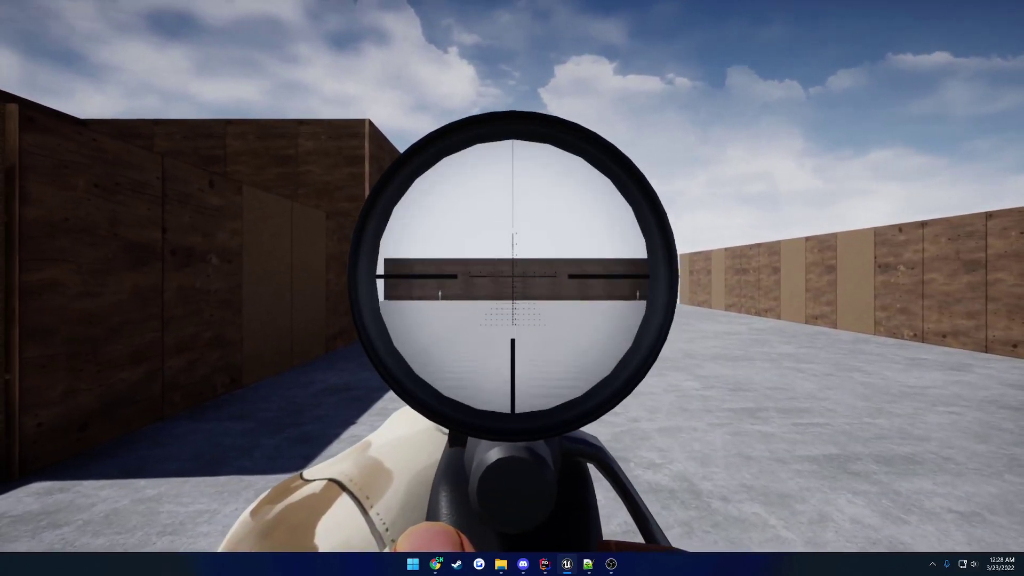
{"action": "scroll", "coordinate": [512, 288], "scroll_direction": "up", "scroll_amount": 3}
{"action": "scroll", "coordinate": [512, 288], "scroll_direction": "down", "scroll_amount": 3}
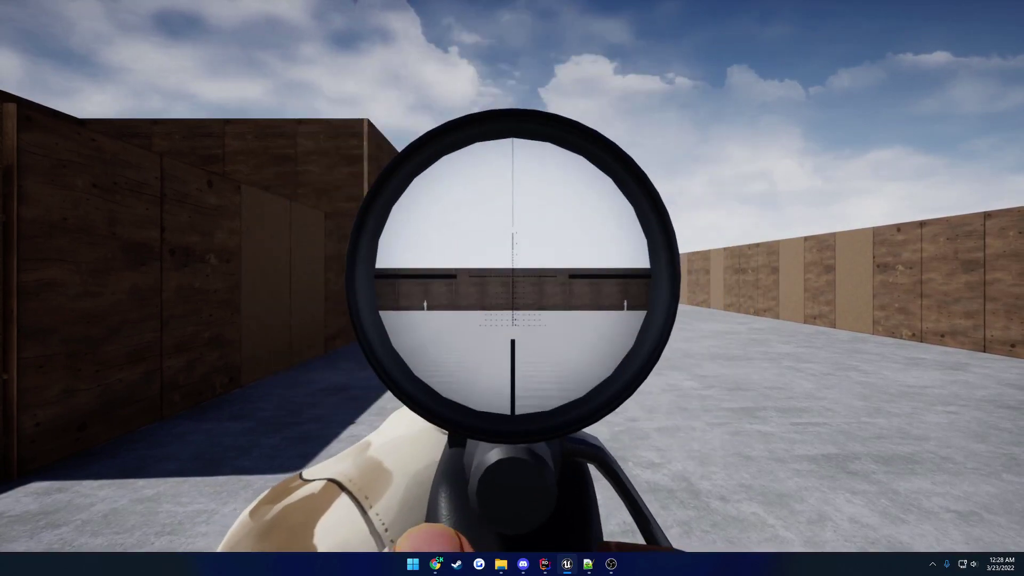
Lower the rifle, aim through the scope again, fire at the distant target, and lower it
{"action": "right_click", "coordinate": [513, 289]}
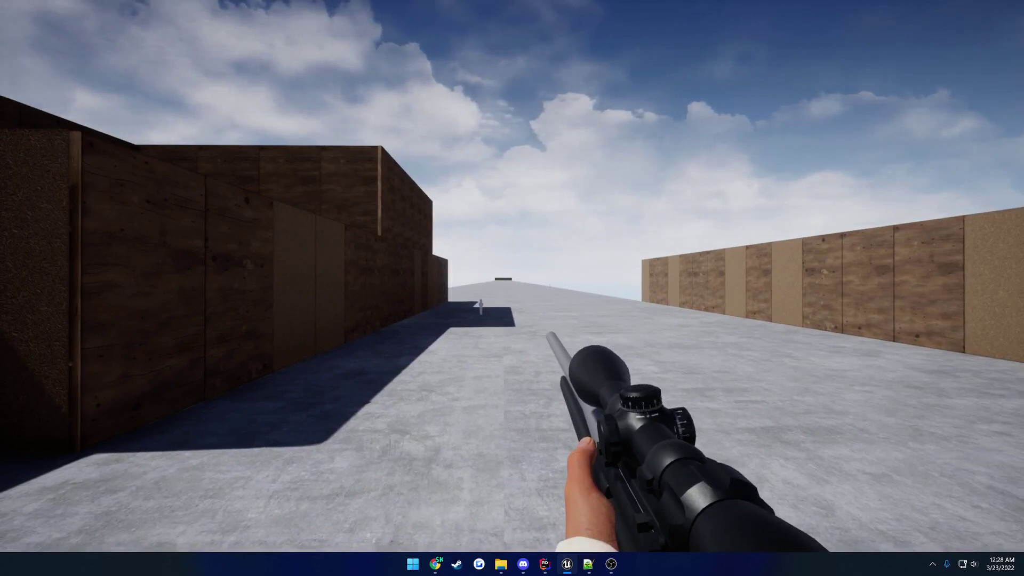
{"action": "right_click", "coordinate": [512, 288]}
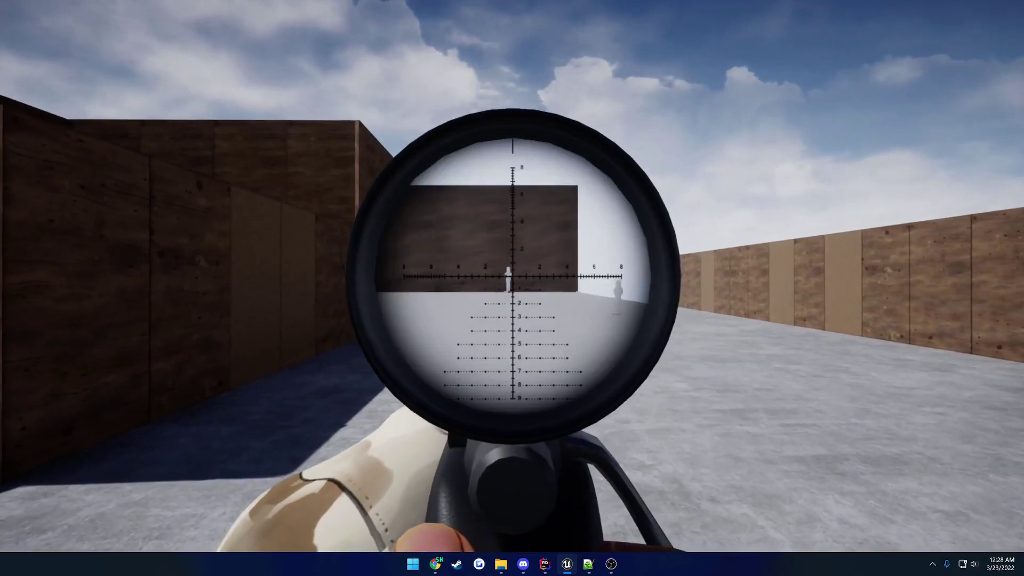
{"action": "left_click", "coordinate": [513, 288]}
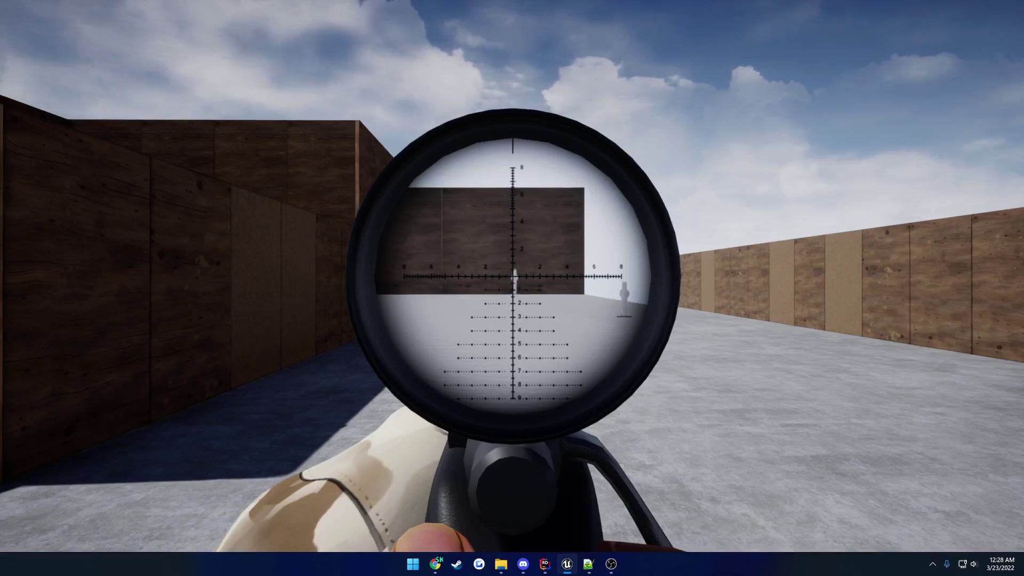
{"action": "right_click", "coordinate": [512, 288]}
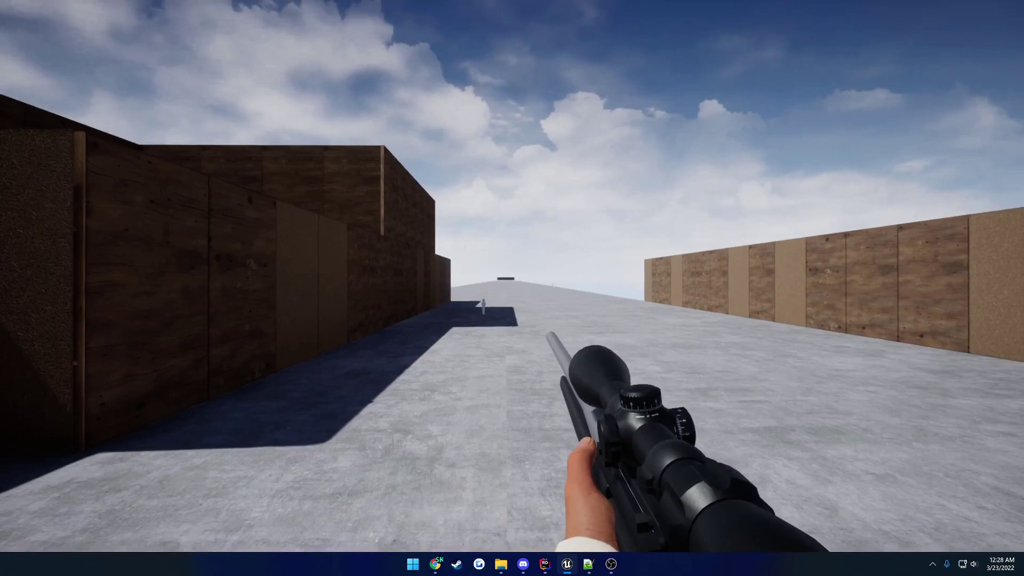
Fire several scoped shots around the distant target, lower the rifle, leave full screen, and stop playing
{"action": "right_click", "coordinate": [512, 288]}
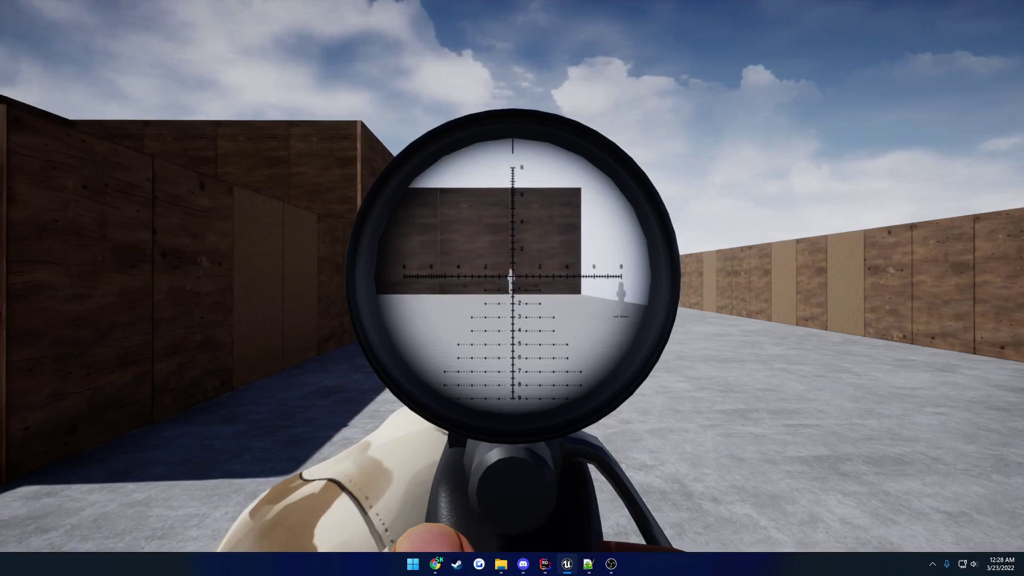
{"action": "left_click", "coordinate": [513, 288]}
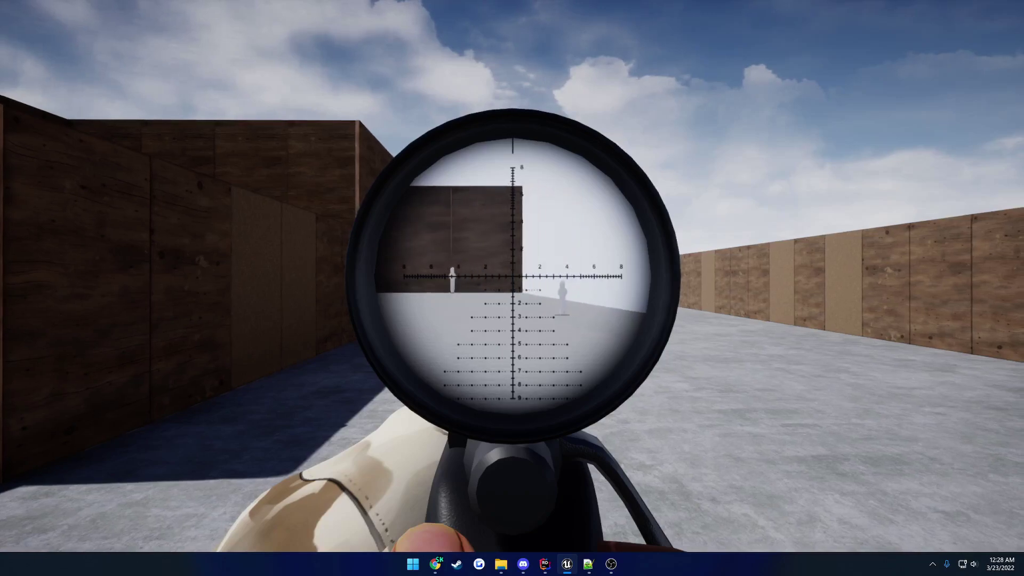
{"action": "left_click", "coordinate": [512, 288]}
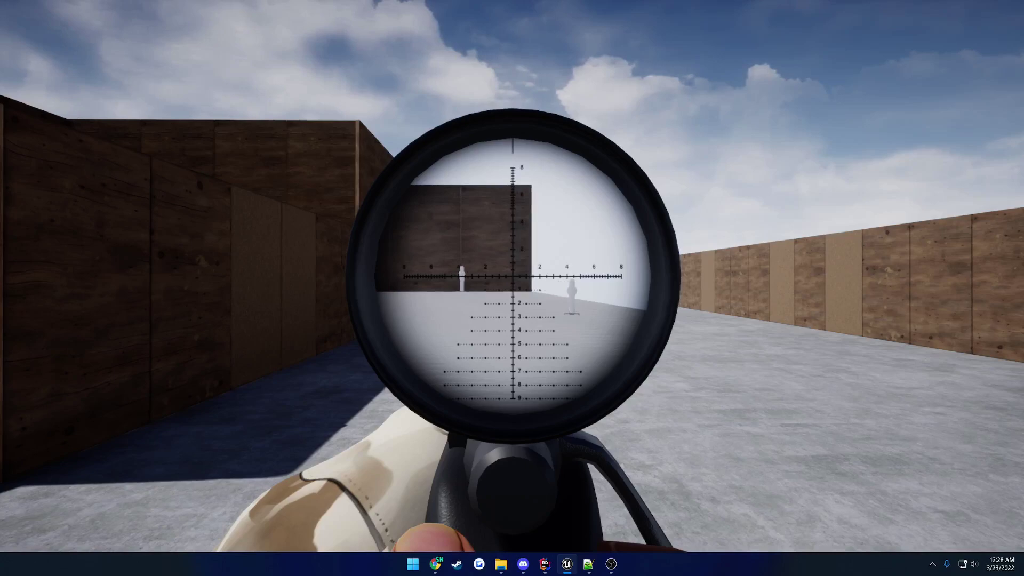
{"action": "left_click", "coordinate": [512, 288]}
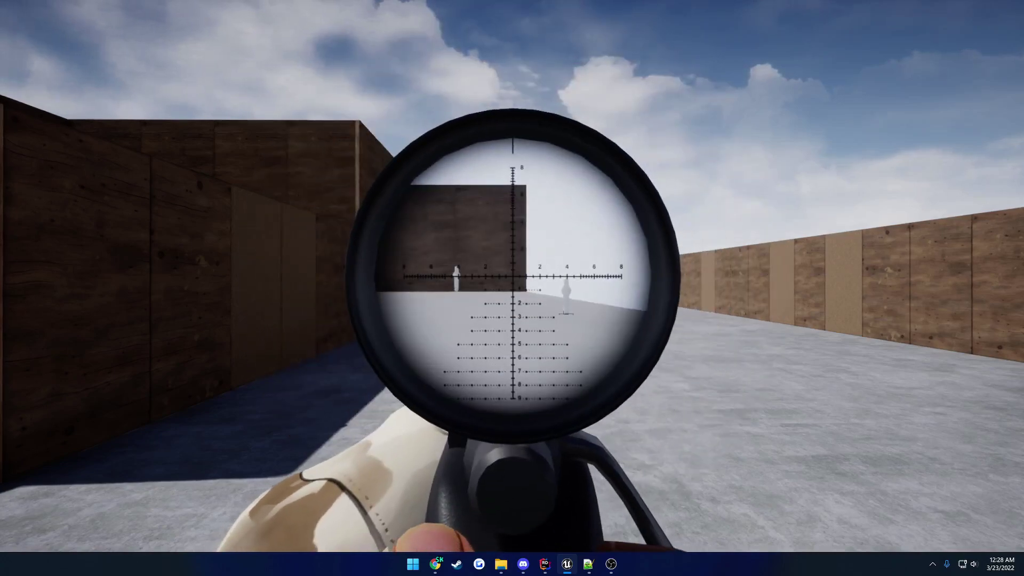
{"action": "left_click", "coordinate": [512, 288]}
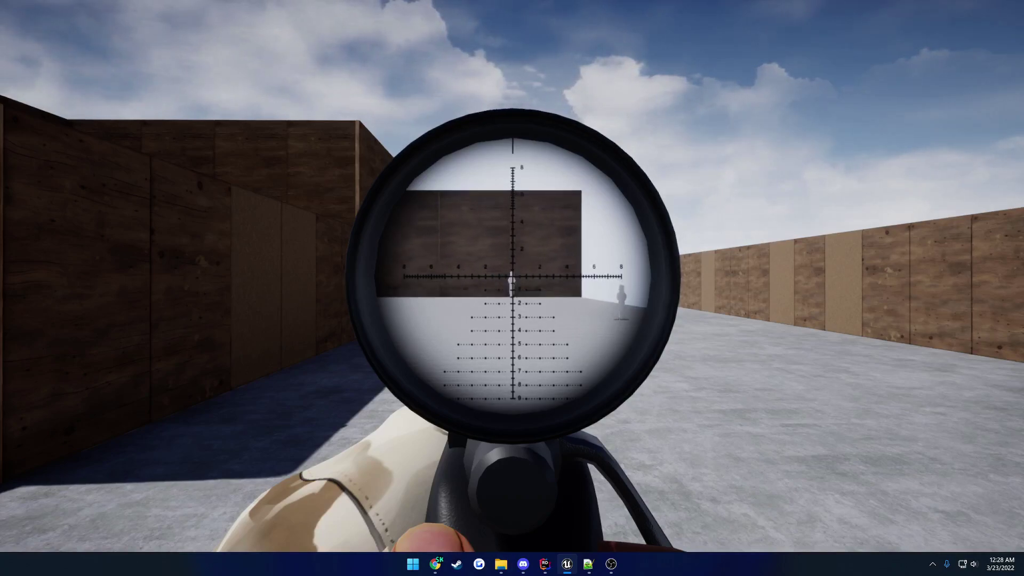
{"action": "left_click", "coordinate": [512, 276]}
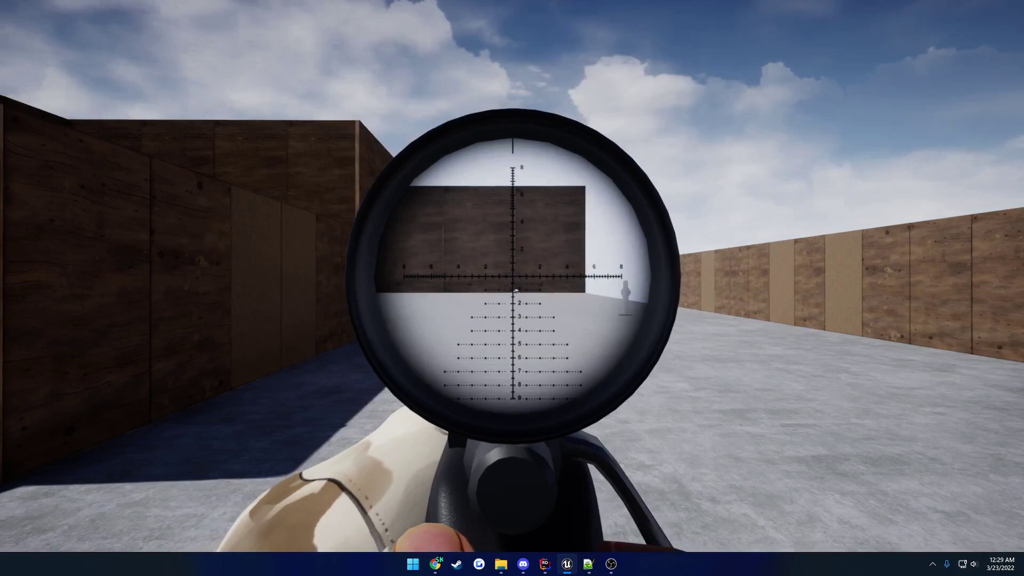
{"action": "right_click", "coordinate": [512, 276]}
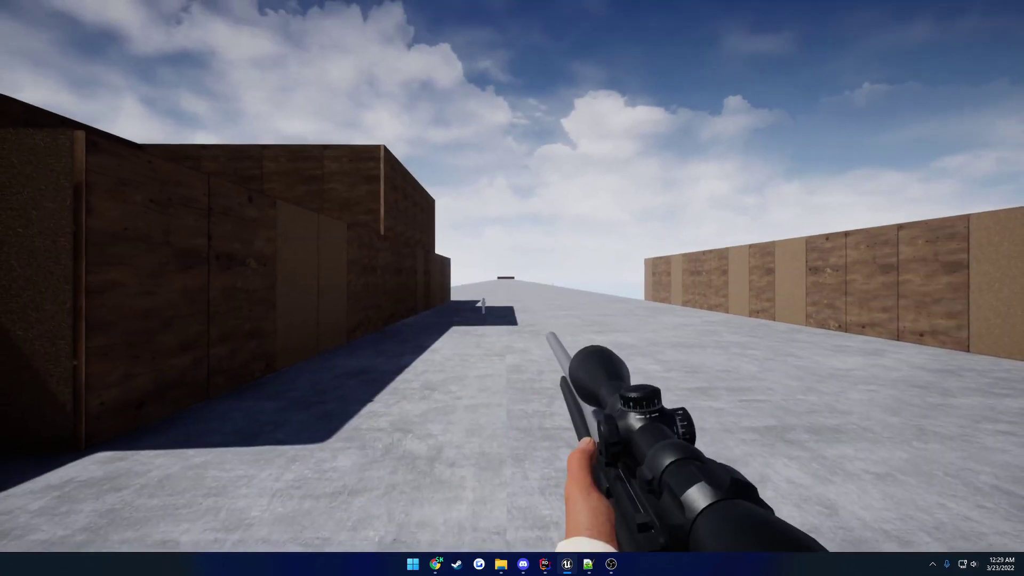
{"action": "key", "text": "F11"}
{"action": "key", "text": "Escape"}
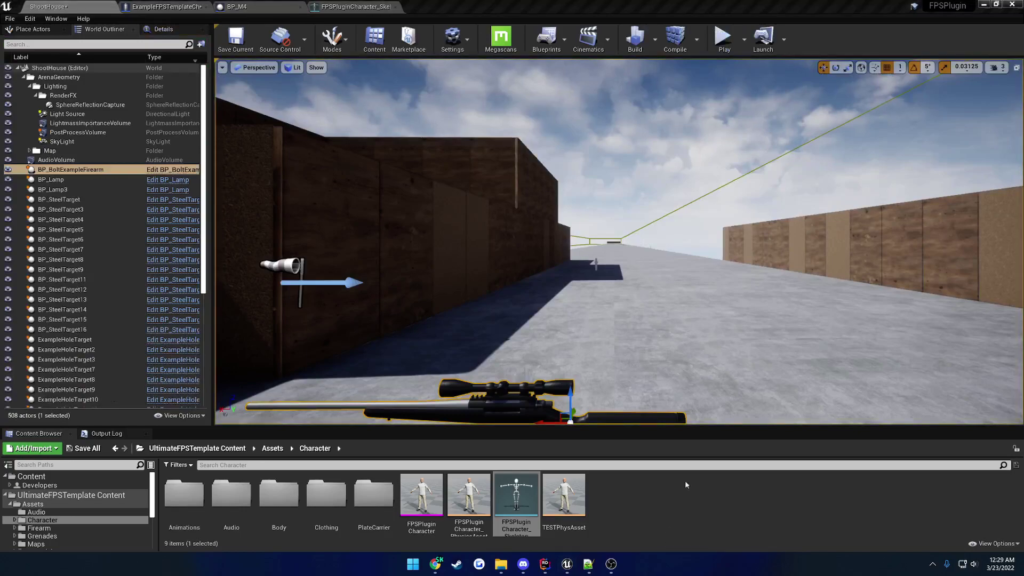
{"action": "right_click_drag", "start_coordinate": [660, 333], "coordinate": [653, 357]}
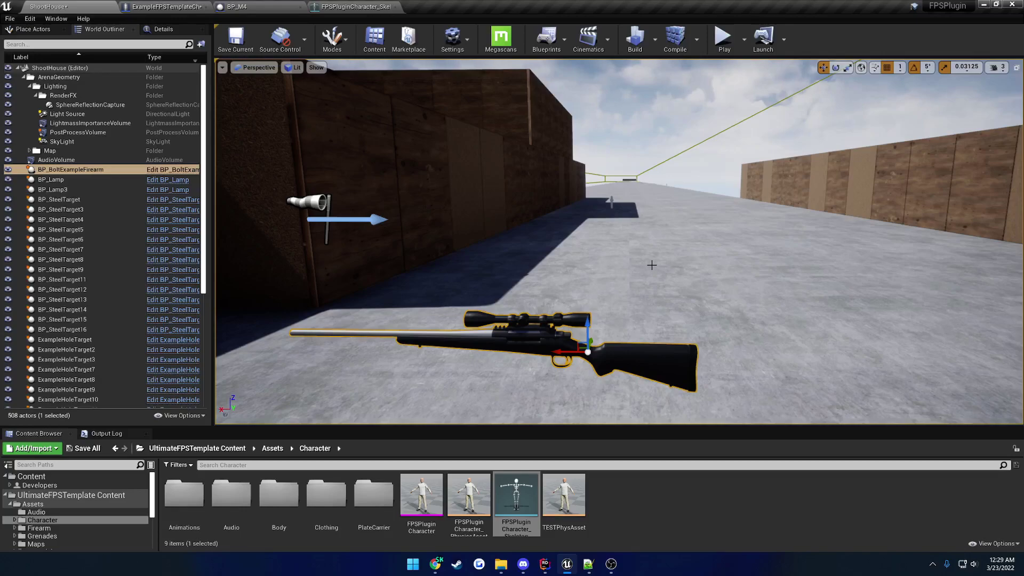
{"action": "right_click_drag", "start_coordinate": [651, 265], "coordinate": [654, 263]}
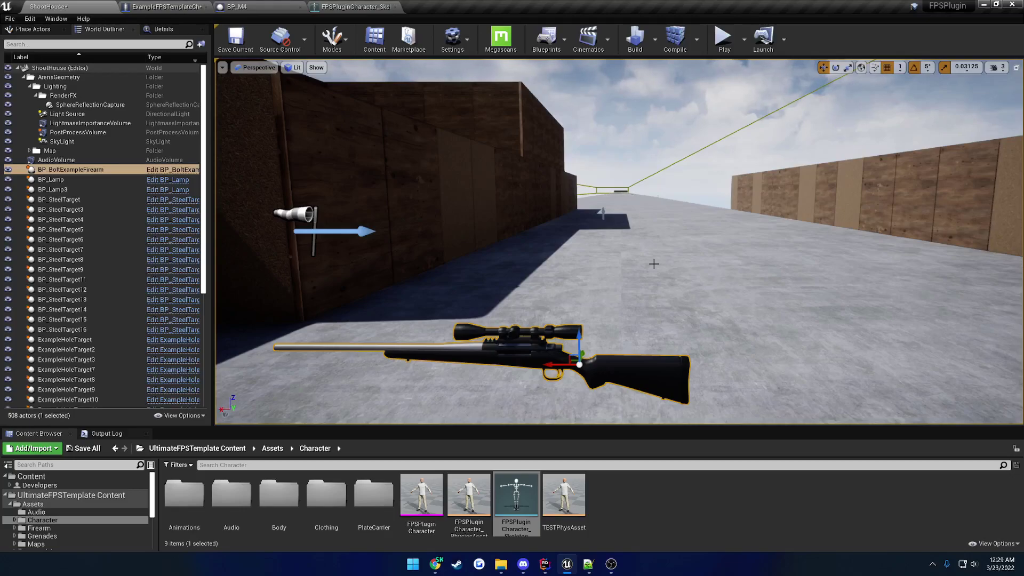
{"action": "right_click_drag", "start_coordinate": [678, 235], "coordinate": [474, 243]}
{"action": "key", "text": "s"}
{"action": "right_click_drag", "start_coordinate": [630, 243], "coordinate": [648, 243]}
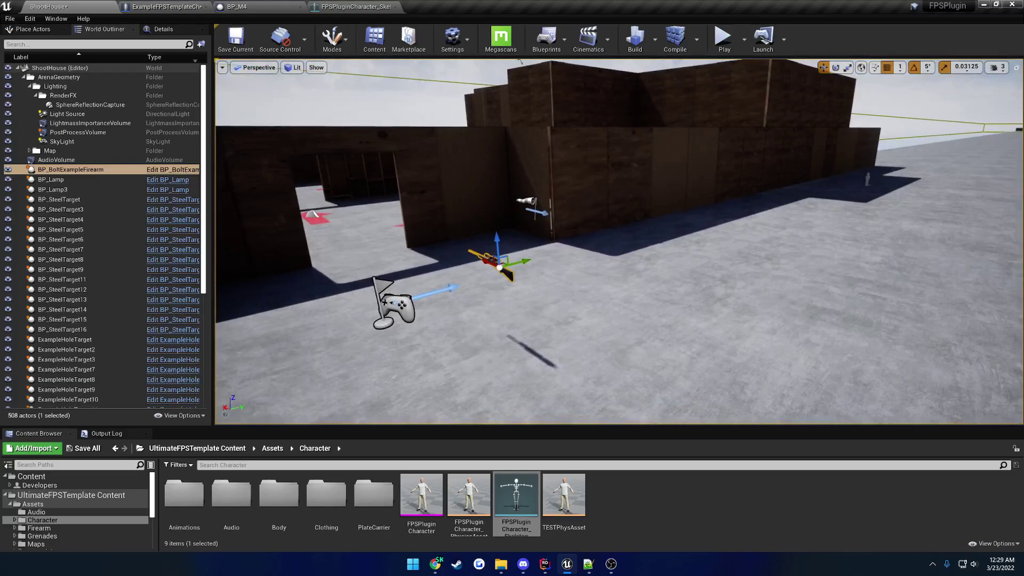
Switch to the "Bug Report Status and Improvements" document in Chrome and review the changelog from 01/25/2022 SUBMISSION 4.4 up to the newest entry
{"action": "left_click", "coordinate": [436, 565]}
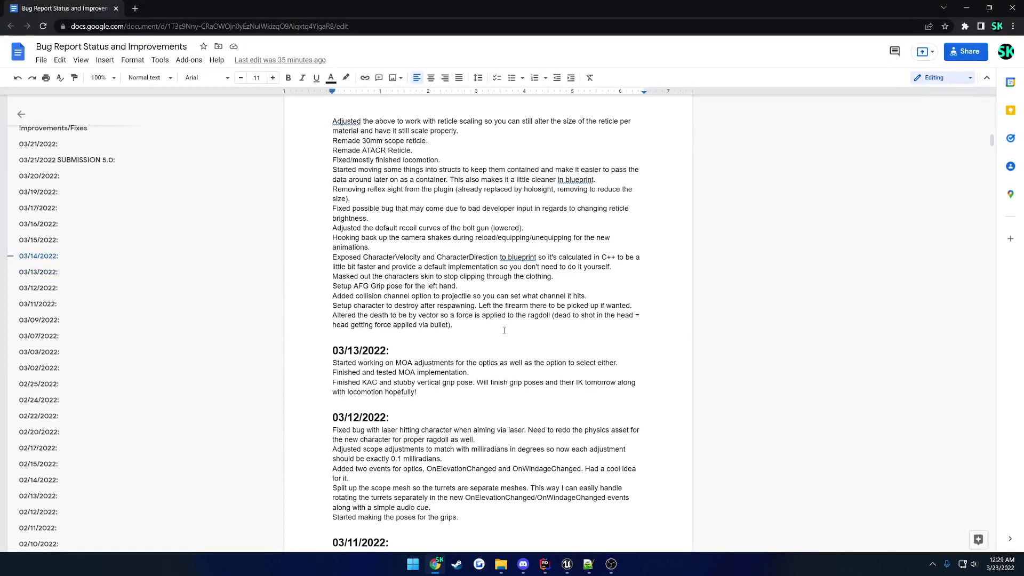
{"action": "scroll", "coordinate": [642, 368], "scroll_direction": "down", "scroll_amount": 10}
{"action": "scroll", "coordinate": [642, 369], "scroll_direction": "down", "scroll_amount": 20}
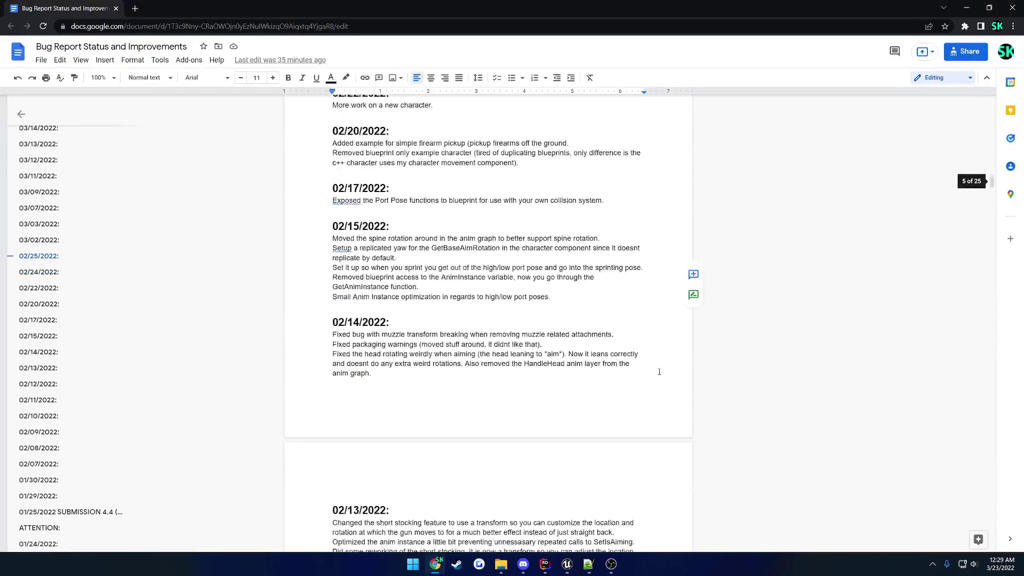
{"action": "left_click", "coordinate": [70, 368]}
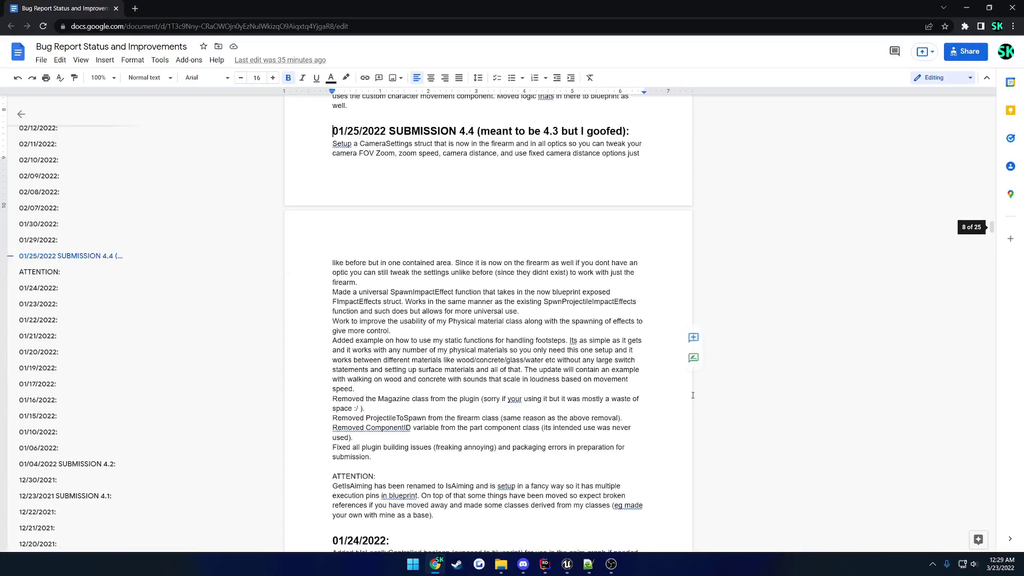
{"action": "scroll", "coordinate": [671, 492], "scroll_direction": "up", "scroll_amount": 5}
{"action": "left_click", "coordinate": [391, 426]}
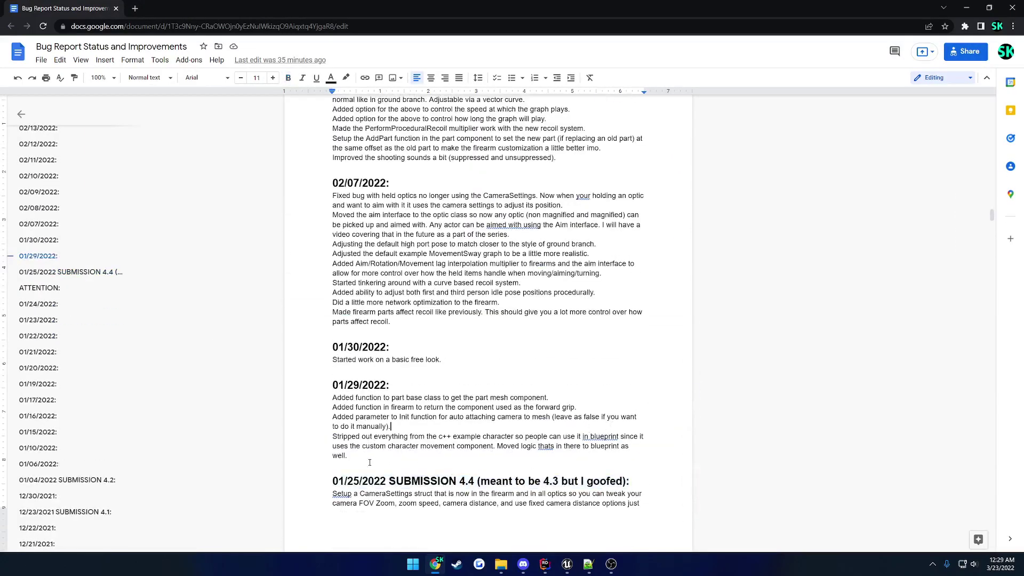
{"action": "scroll", "coordinate": [367, 456], "scroll_direction": "up", "scroll_amount": 20}
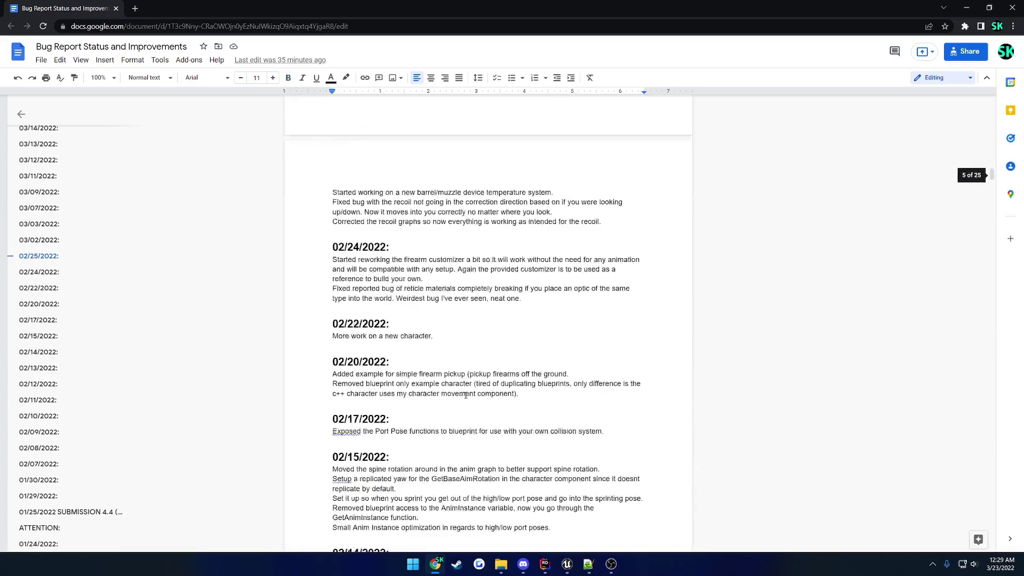
{"action": "scroll", "coordinate": [460, 396], "scroll_direction": "up", "scroll_amount": 20}
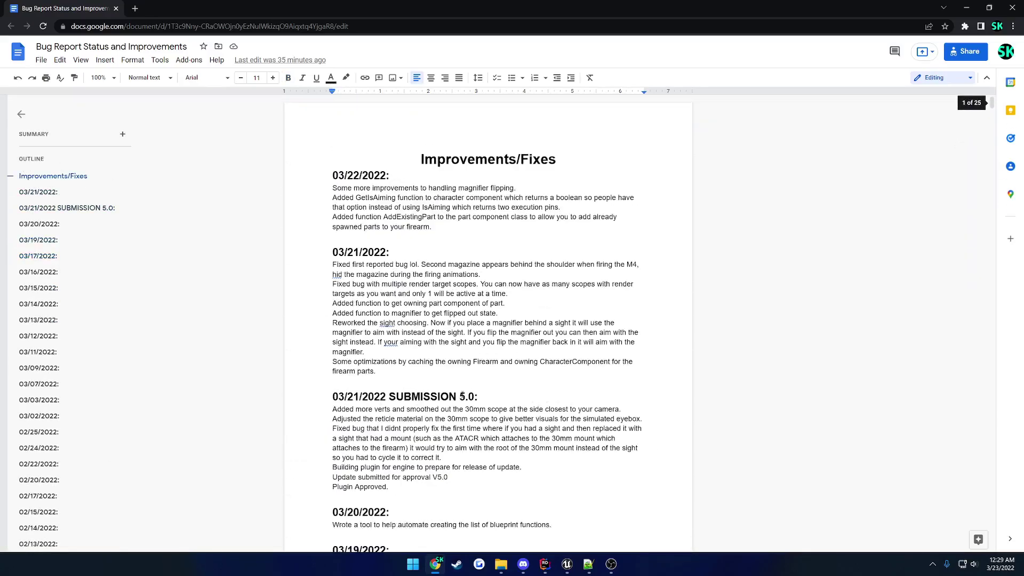
Highlight the "03/21/2022 SUBMISSION 5.0" section of the changelog, then clear the selection
{"action": "left_click_drag", "start_coordinate": [332, 397], "coordinate": [451, 478]}
{"action": "left_click", "coordinate": [462, 468]}
{"action": "left_click_drag", "start_coordinate": [333, 397], "coordinate": [526, 499]}
{"action": "left_click", "coordinate": [377, 372]}
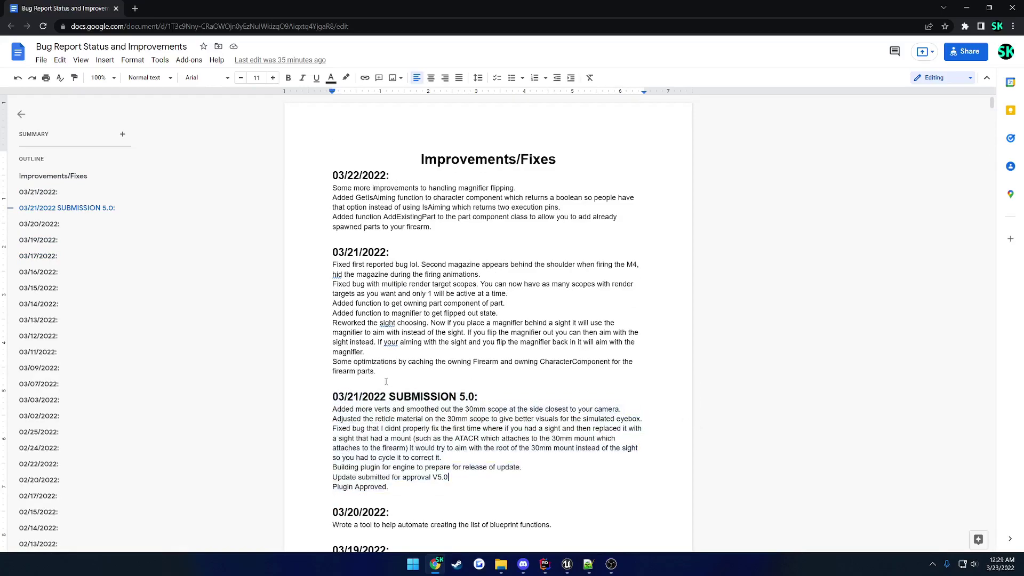
Highlight the 03/22/2022 and 03/21/2022 entries above the submission, then the GetIsAiming and AddExistingPart lines, and clear the selection
{"action": "left_click_drag", "start_coordinate": [377, 372], "coordinate": [328, 177]}
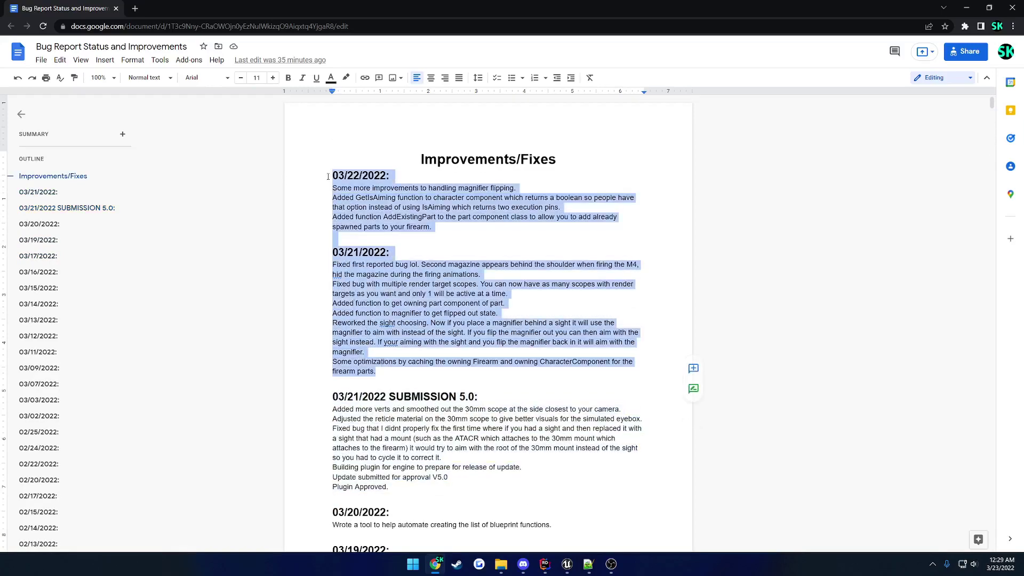
{"action": "left_click", "coordinate": [448, 219]}
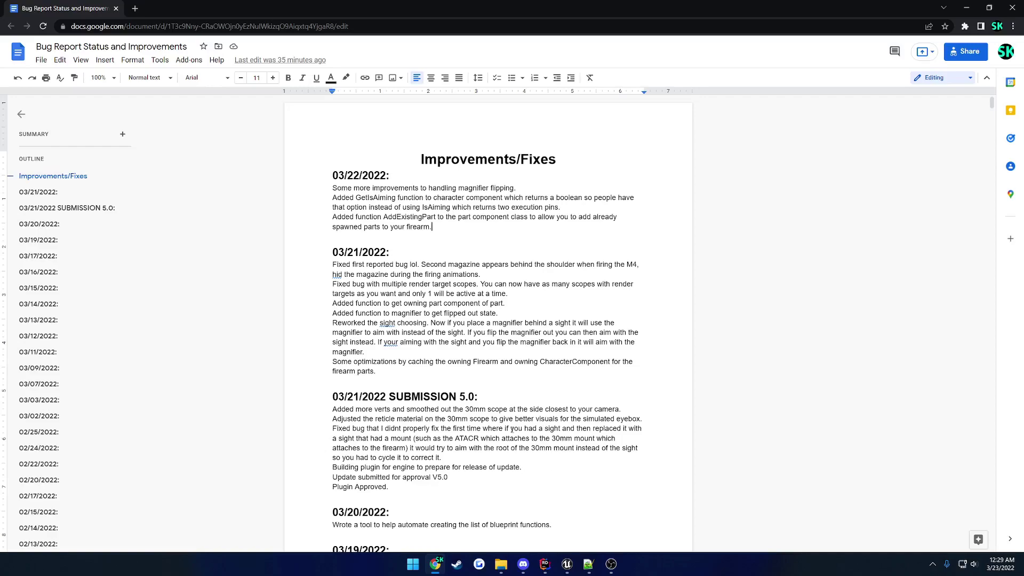
{"action": "left_click_drag", "start_coordinate": [438, 226], "coordinate": [330, 198]}
{"action": "left_click", "coordinate": [495, 241]}
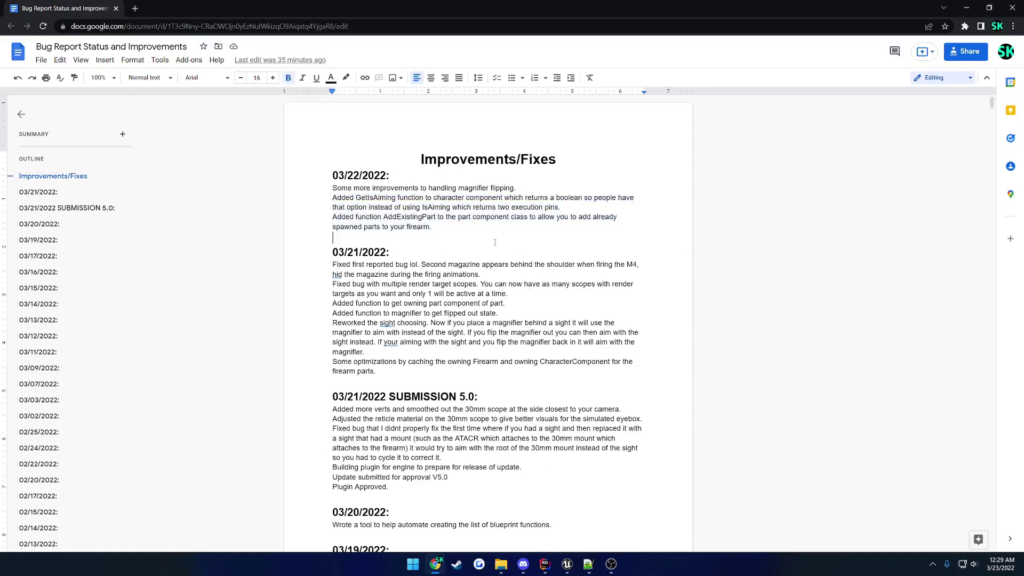